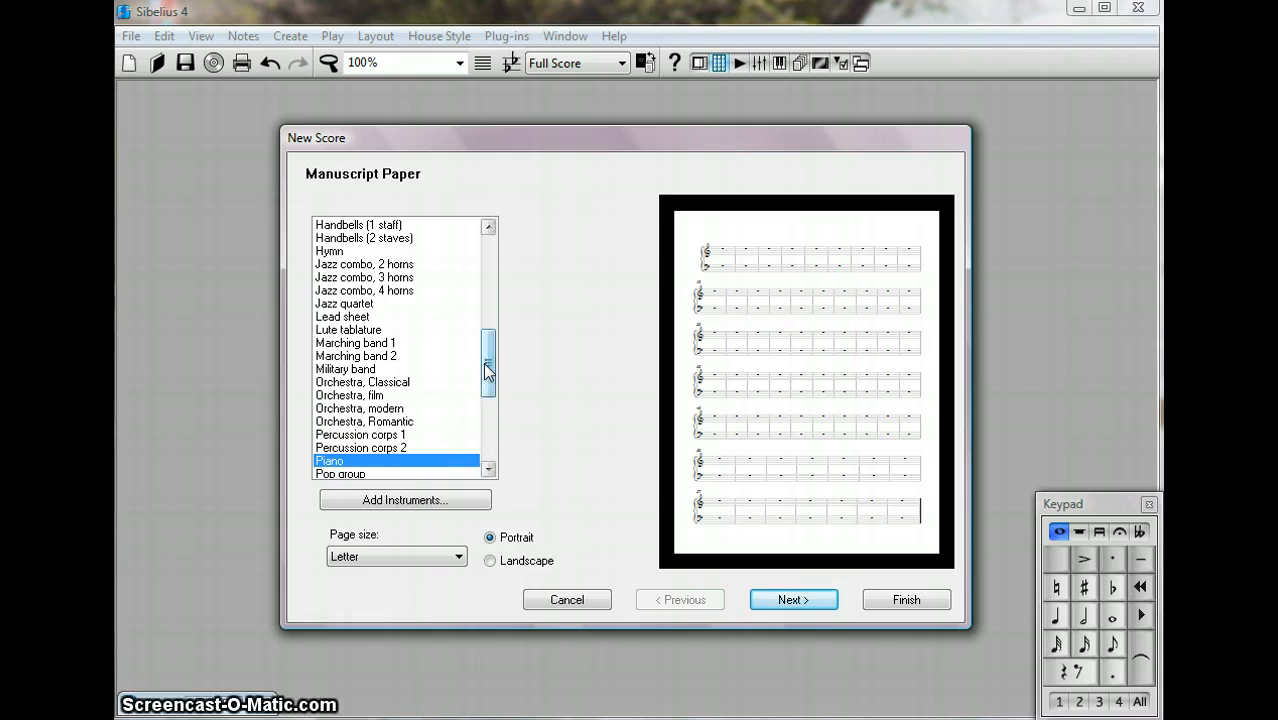
Add an Alto Saxophone from the common woodwind instruments to the score based on Piano manuscript paper.
left_click_drag(487, 360, 487, 398)
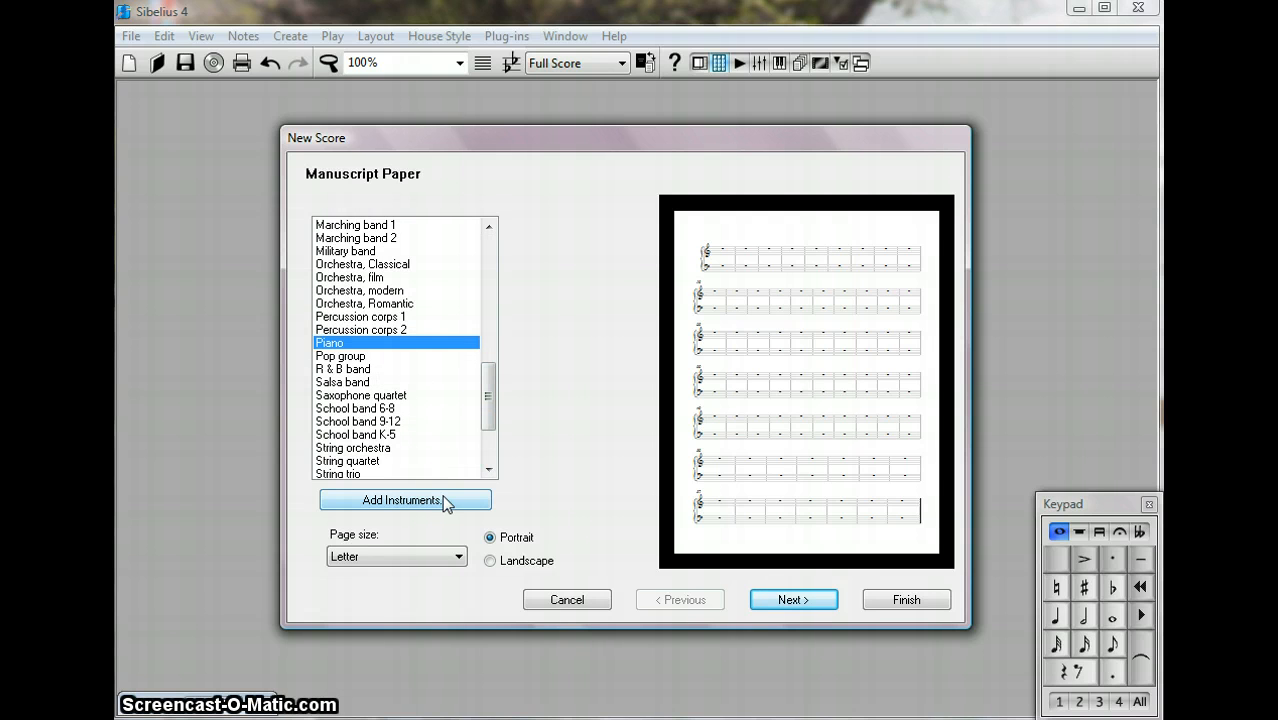
left_click(442, 498)
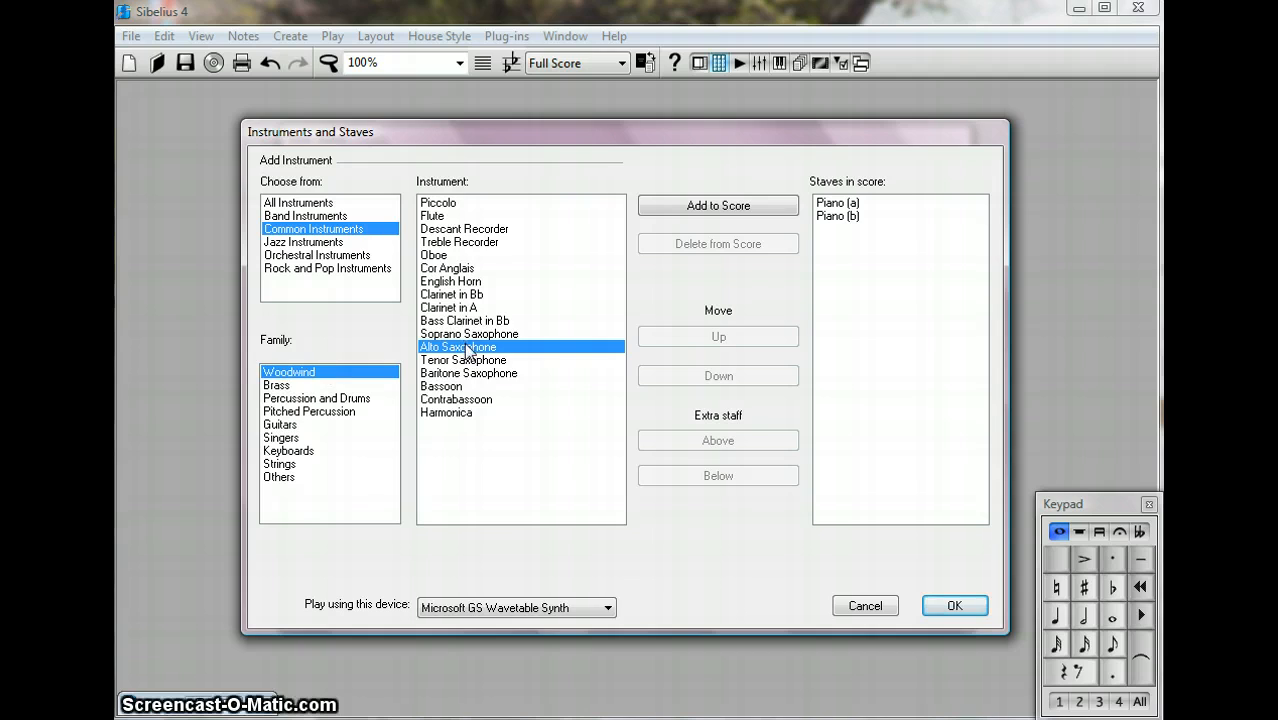
left_click(717, 212)
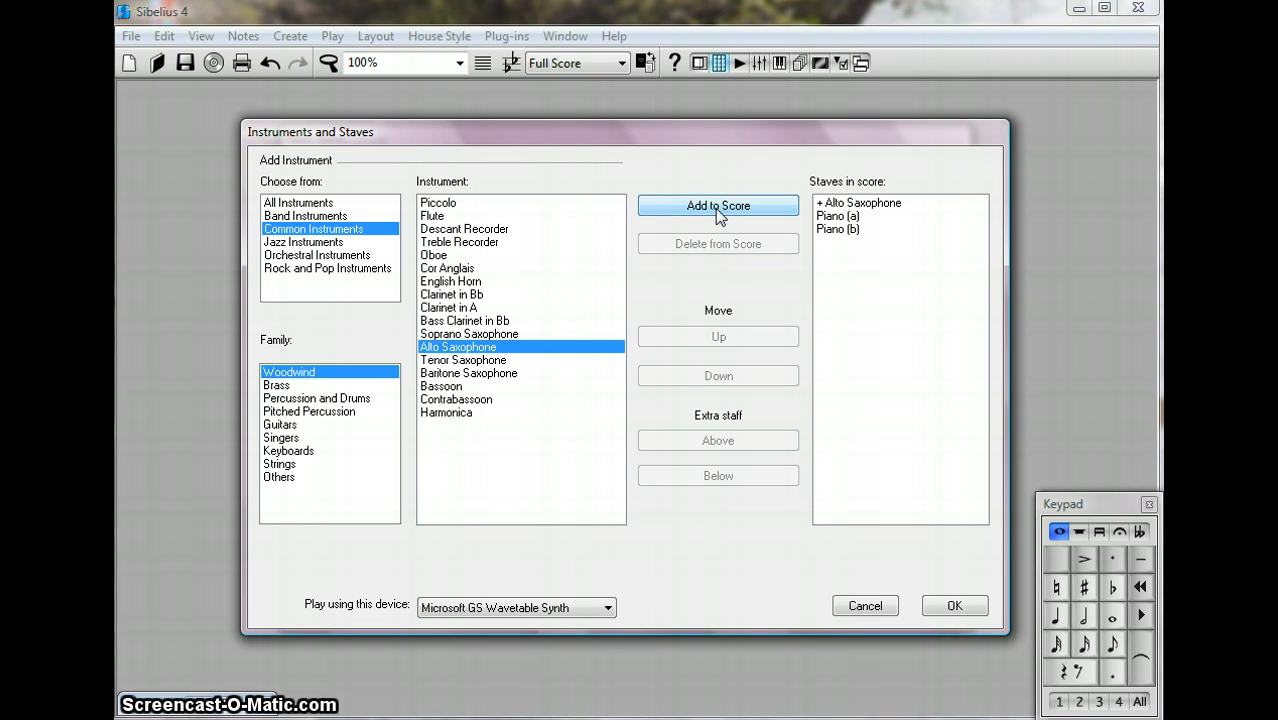
Move the Alto Saxophone down in the staff order and back up above the piano.
left_click(883, 204)
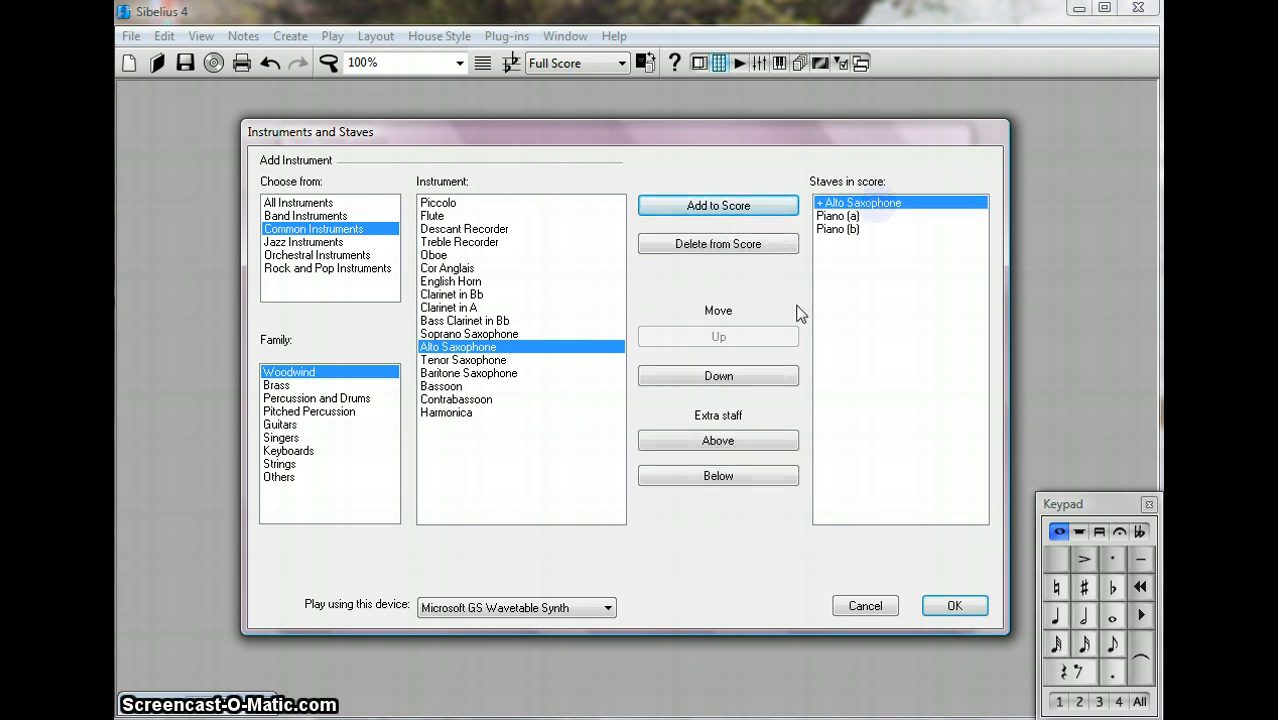
left_click(755, 376)
left_click(752, 338)
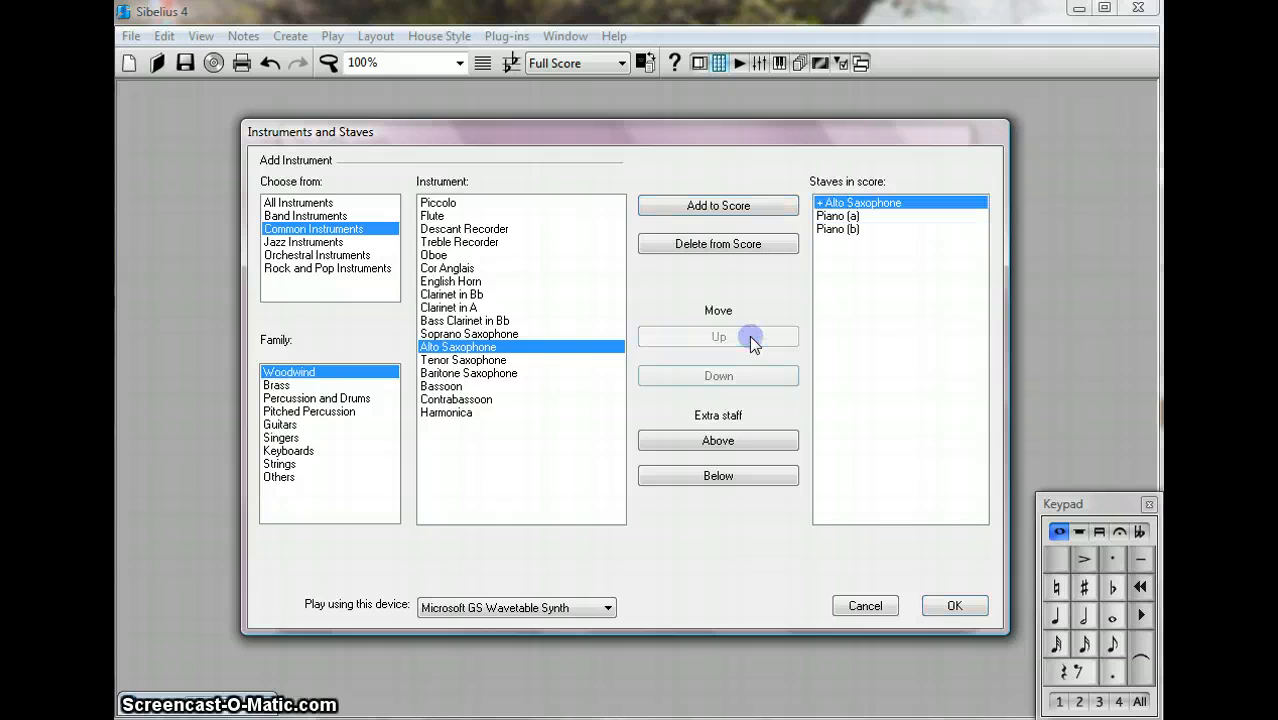
Add an extra staff above the Alto Saxophone and delete one of its two staves again.
left_click(760, 444)
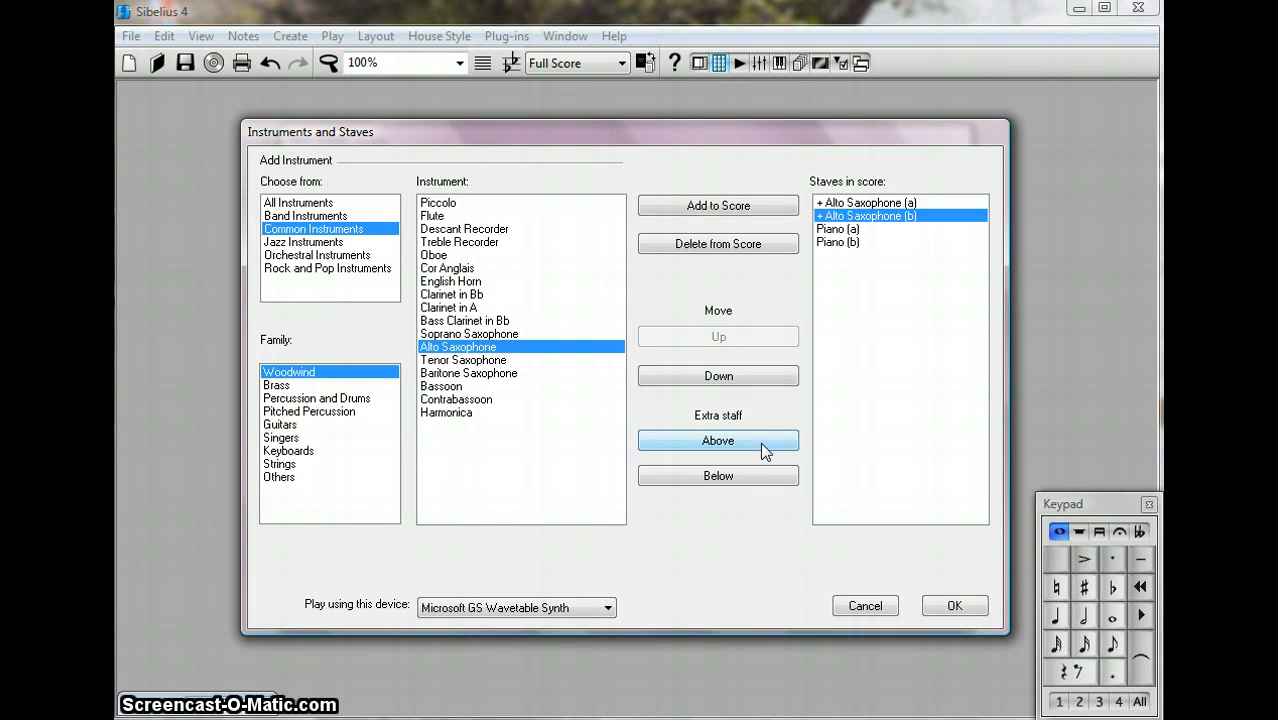
left_click(835, 204)
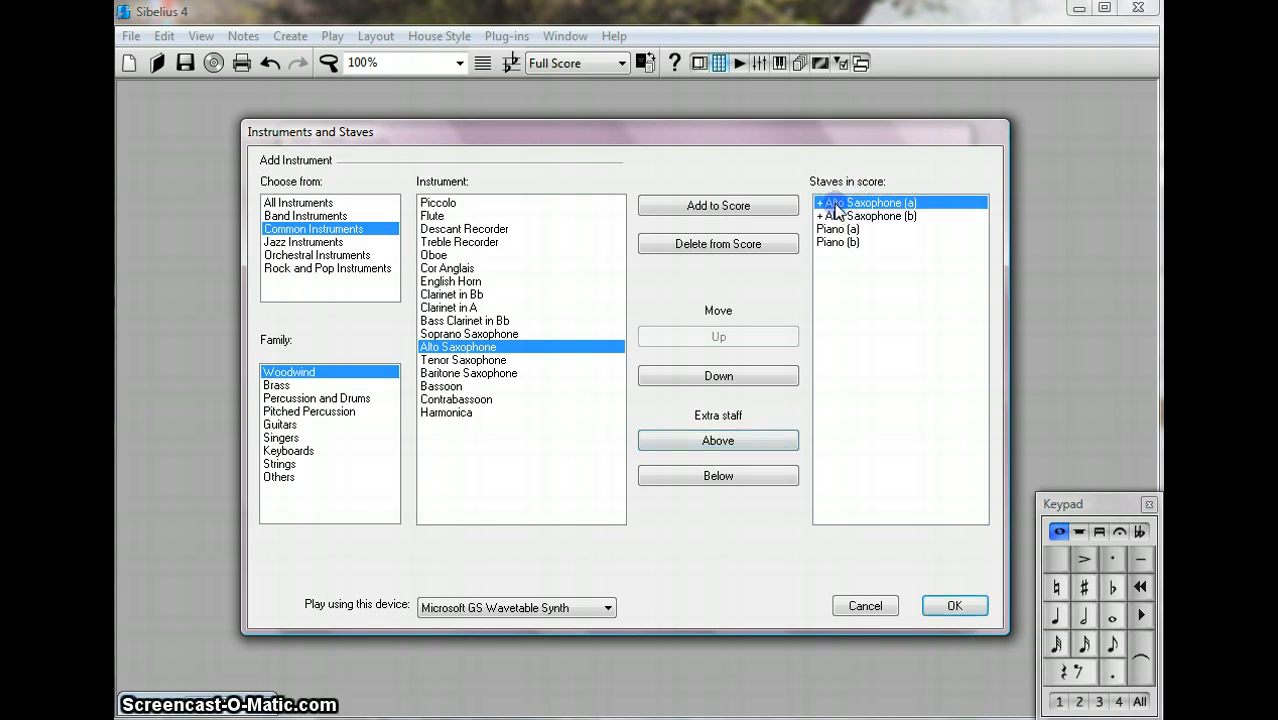
left_click(775, 244)
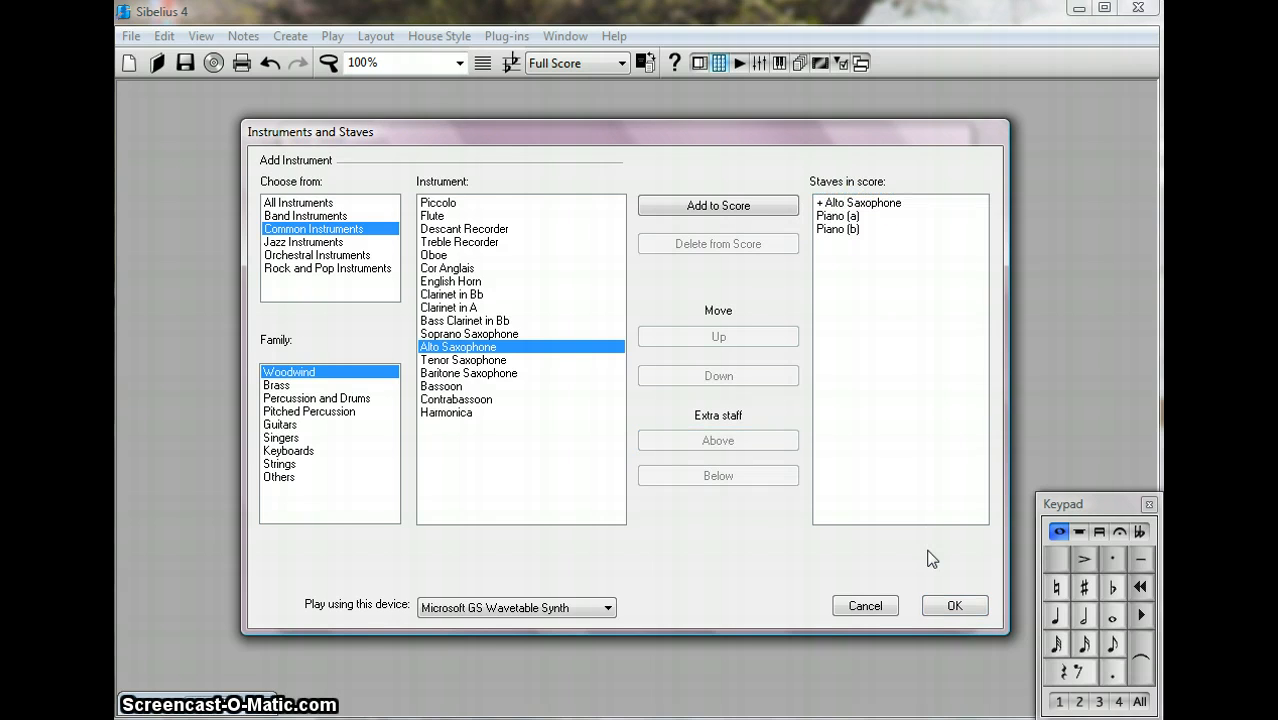
Accept the instrument list, keeping Letter portrait paper, the unchanged house style and the unchanged main text font.
left_click(953, 605)
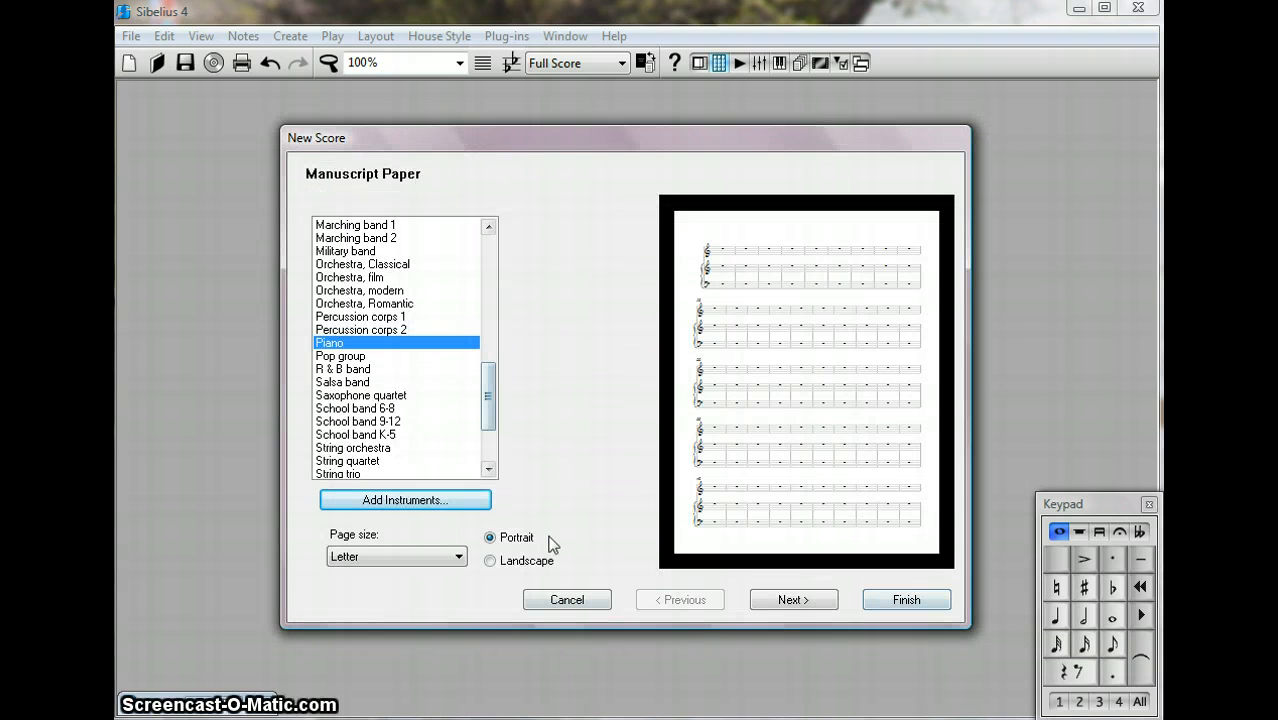
left_click(813, 600)
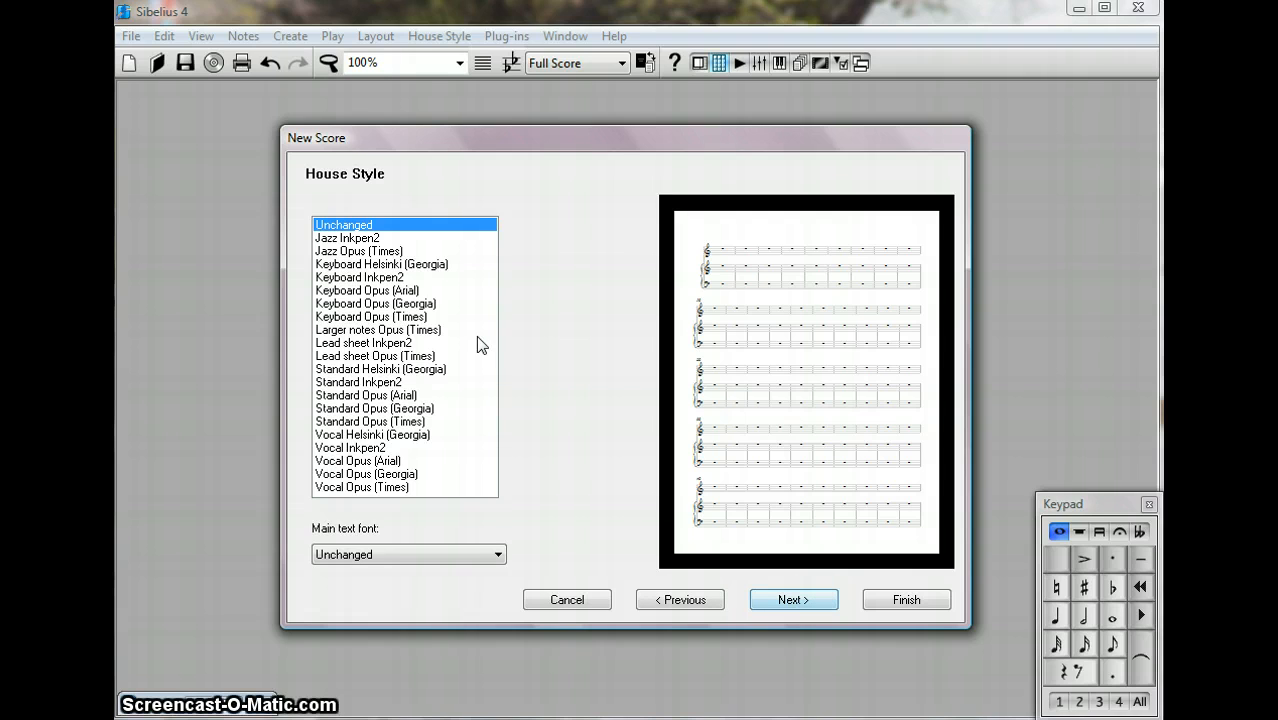
left_click(790, 600)
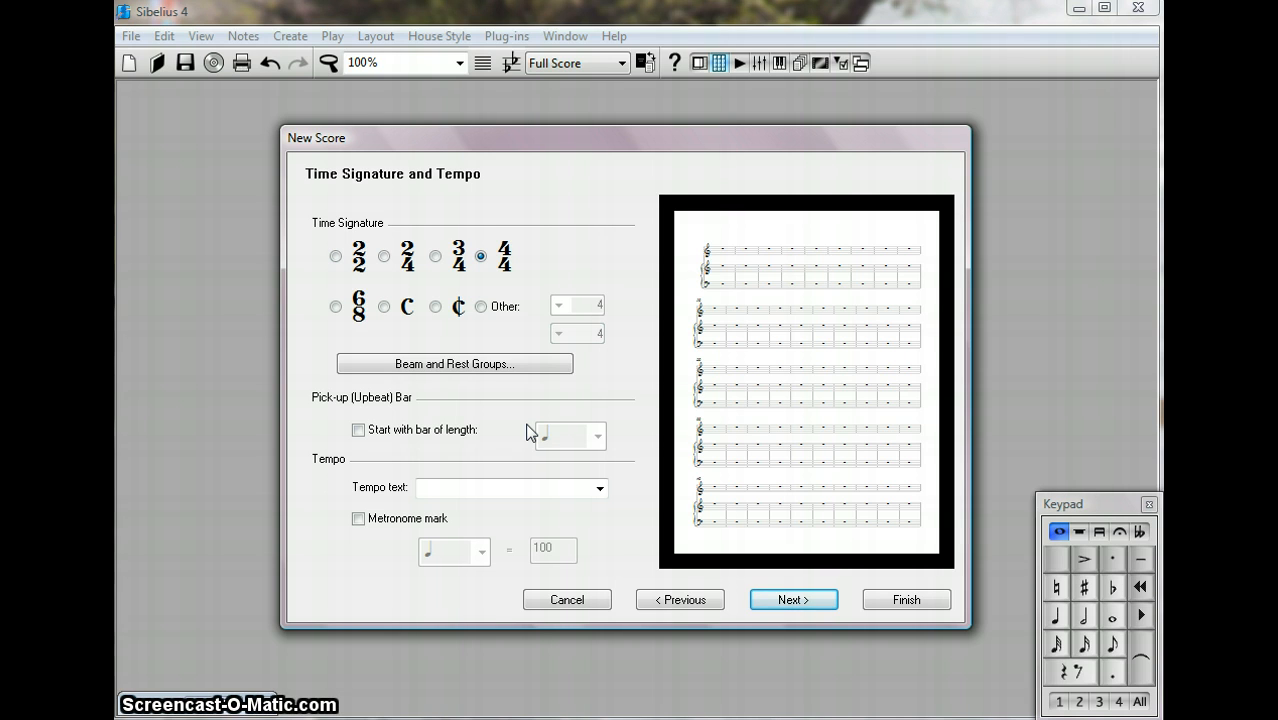
Keep 4/4, start with a quarter-note pick-up bar, and set the tempo to Andante with a metronome mark of quarter note = 88.
left_click(358, 430)
left_click(360, 517)
left_click_drag(572, 548, 522, 549)
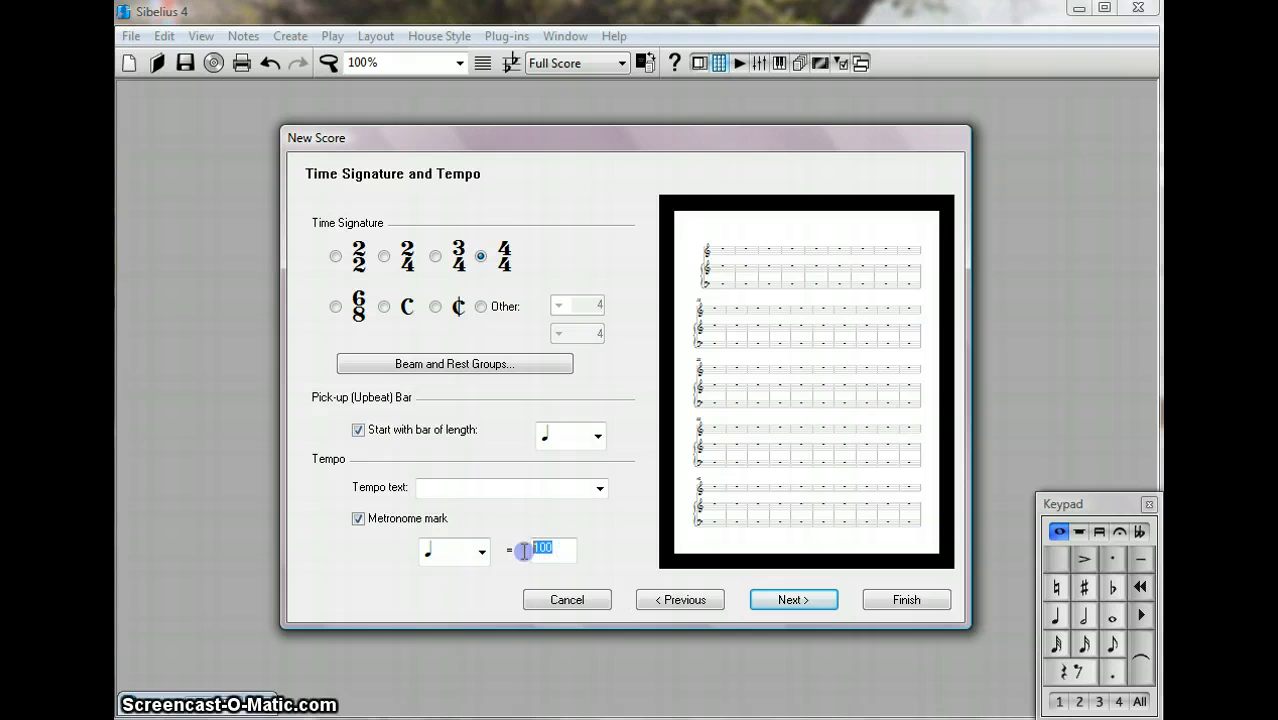
type("8")
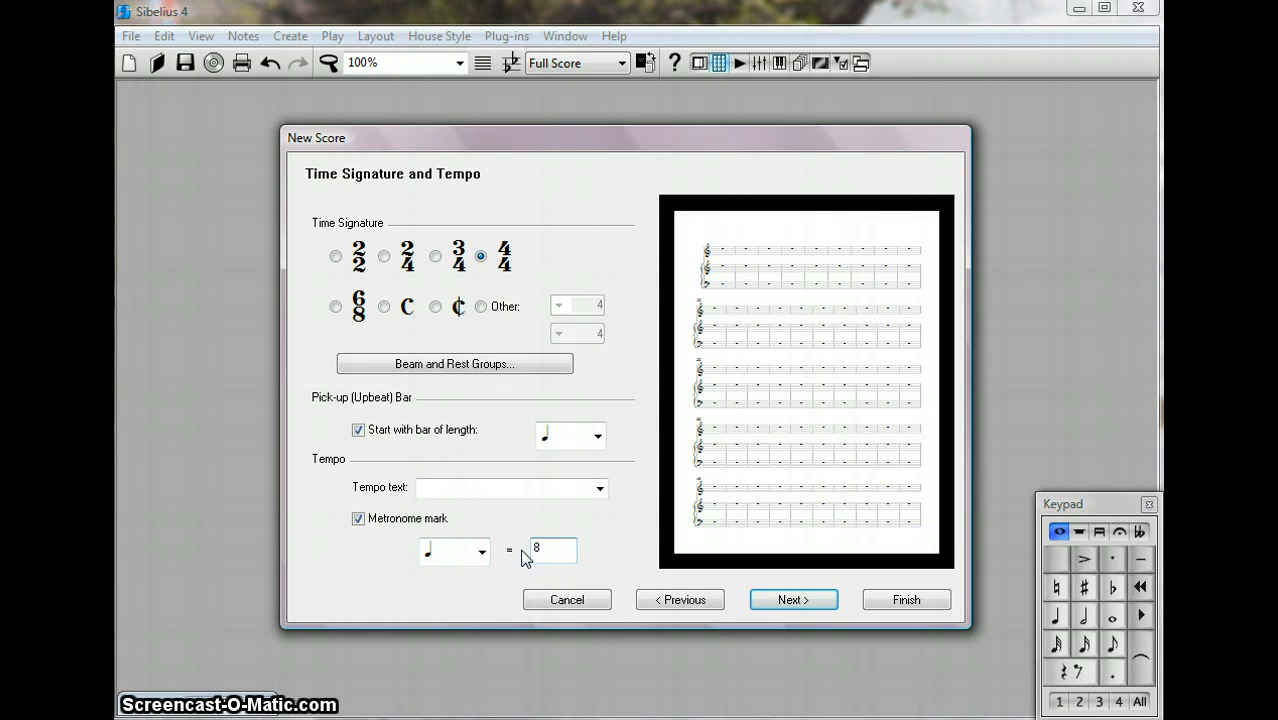
type("8")
left_click(599, 487)
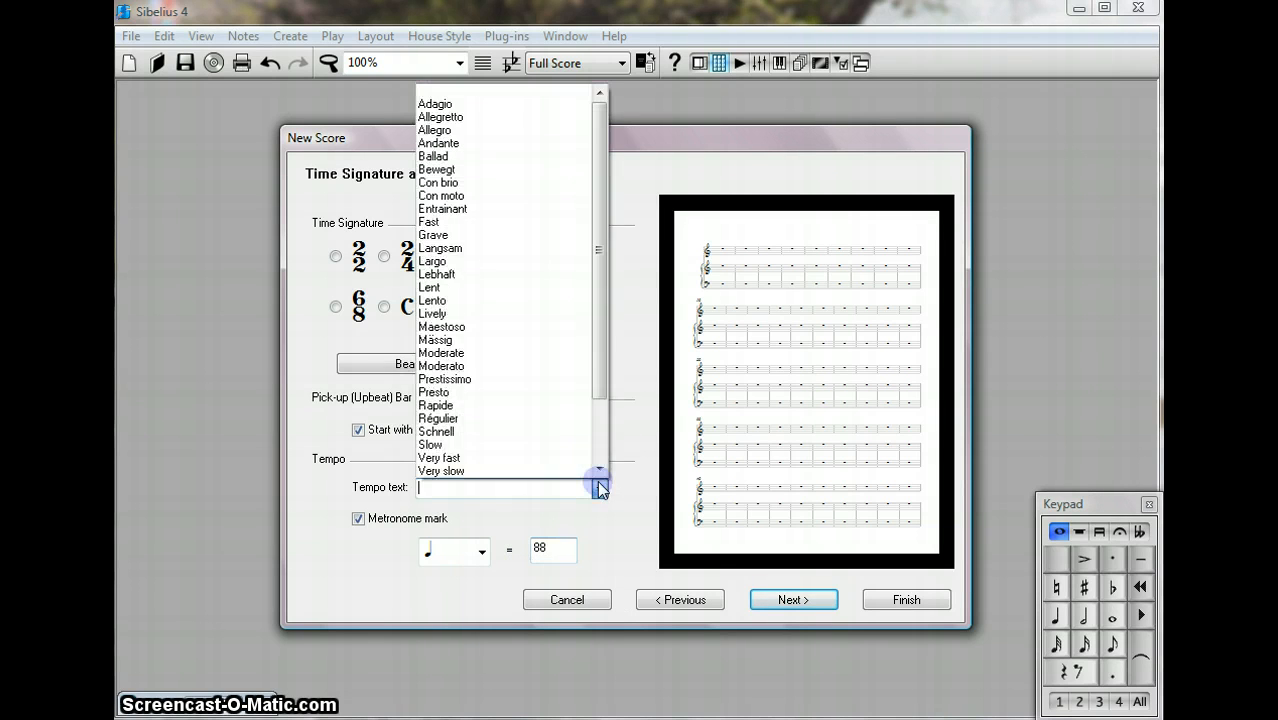
left_click(479, 143)
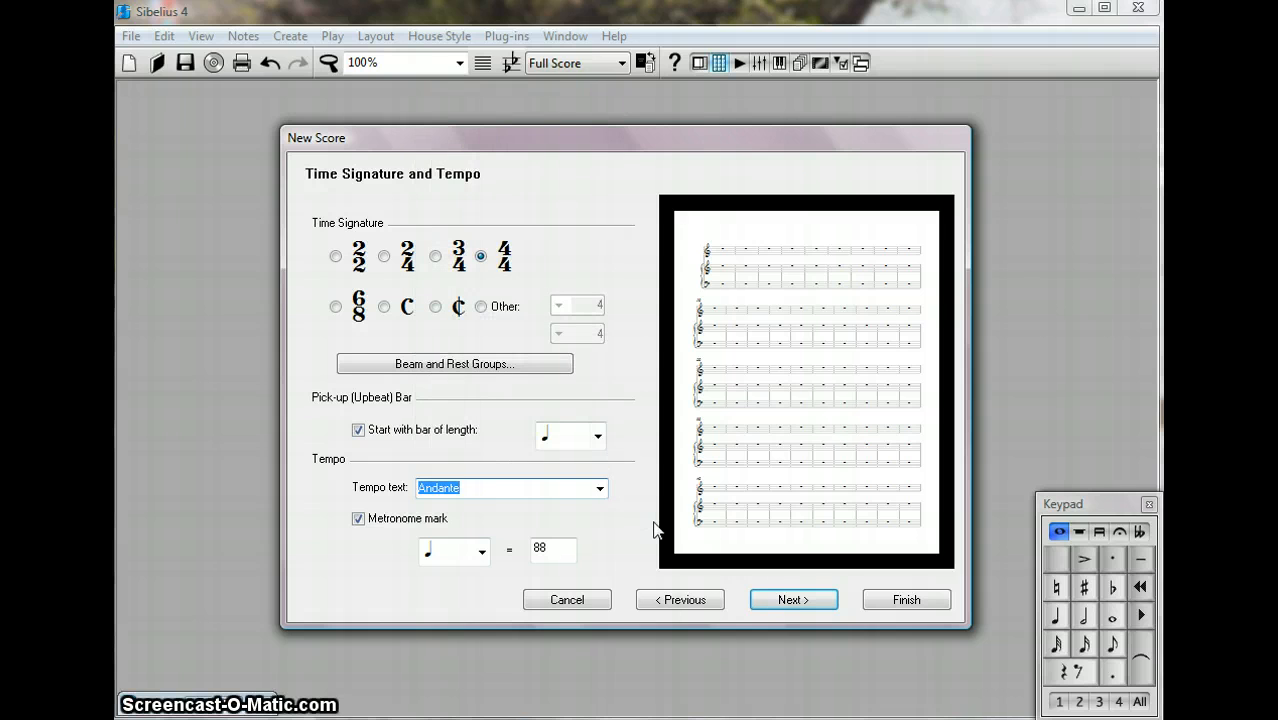
left_click(768, 604)
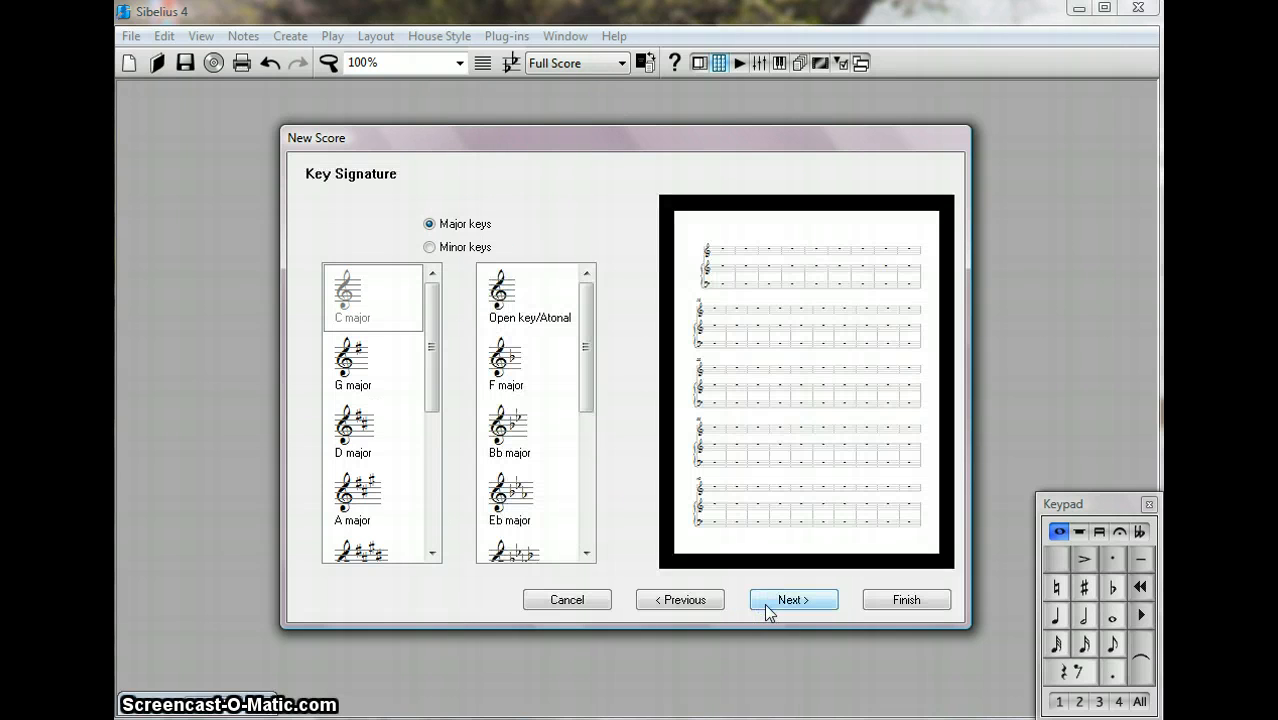
Set the key signature to Bb major after viewing the minor keys.
left_click(432, 247)
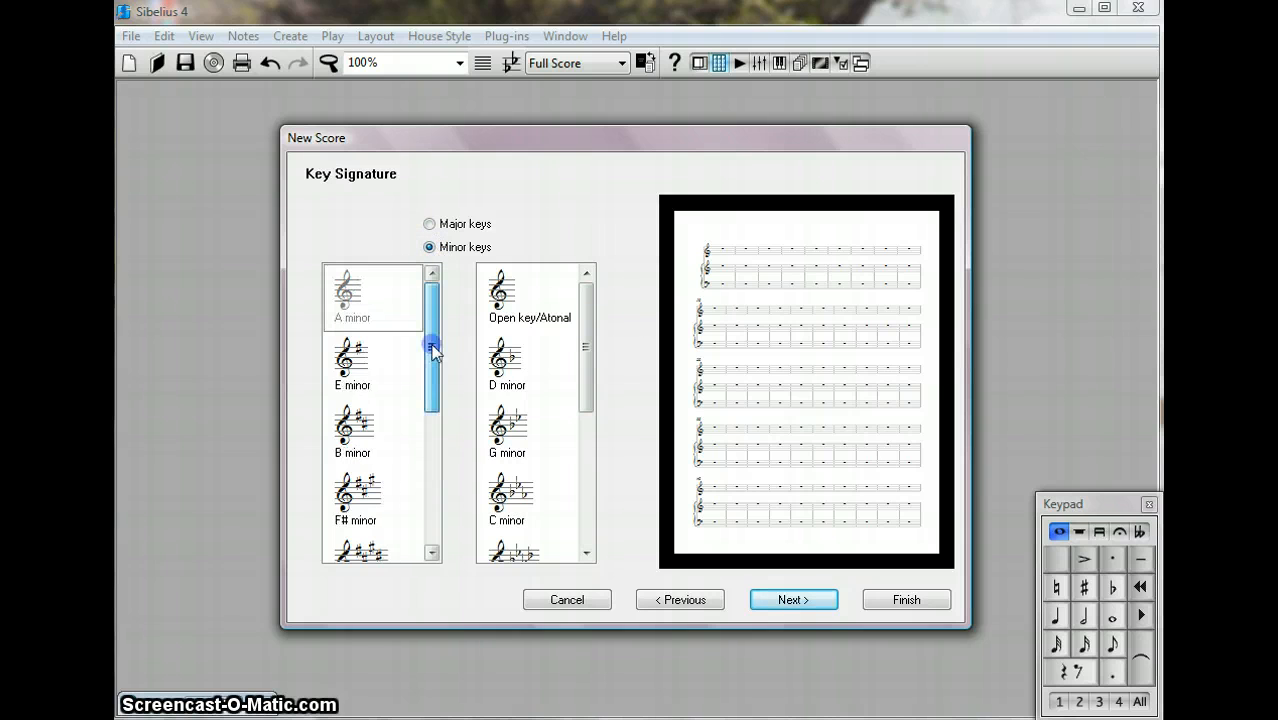
left_click(435, 225)
left_click(510, 414)
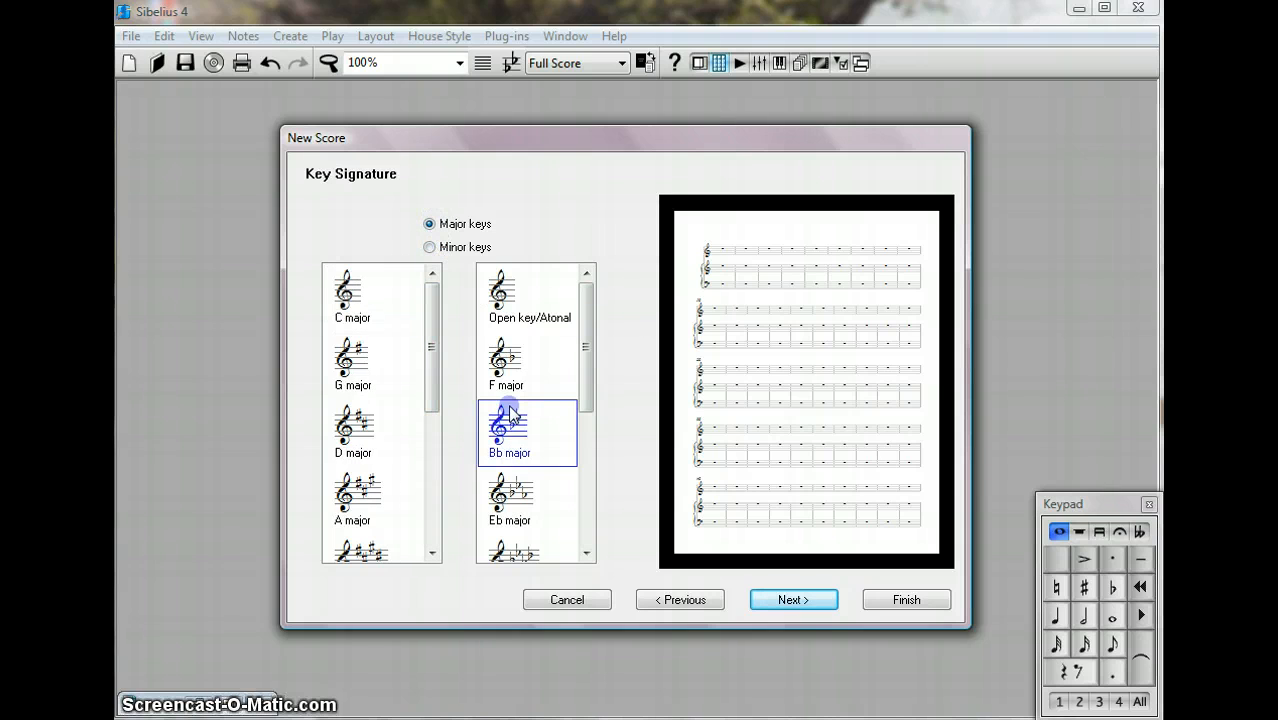
left_click(810, 604)
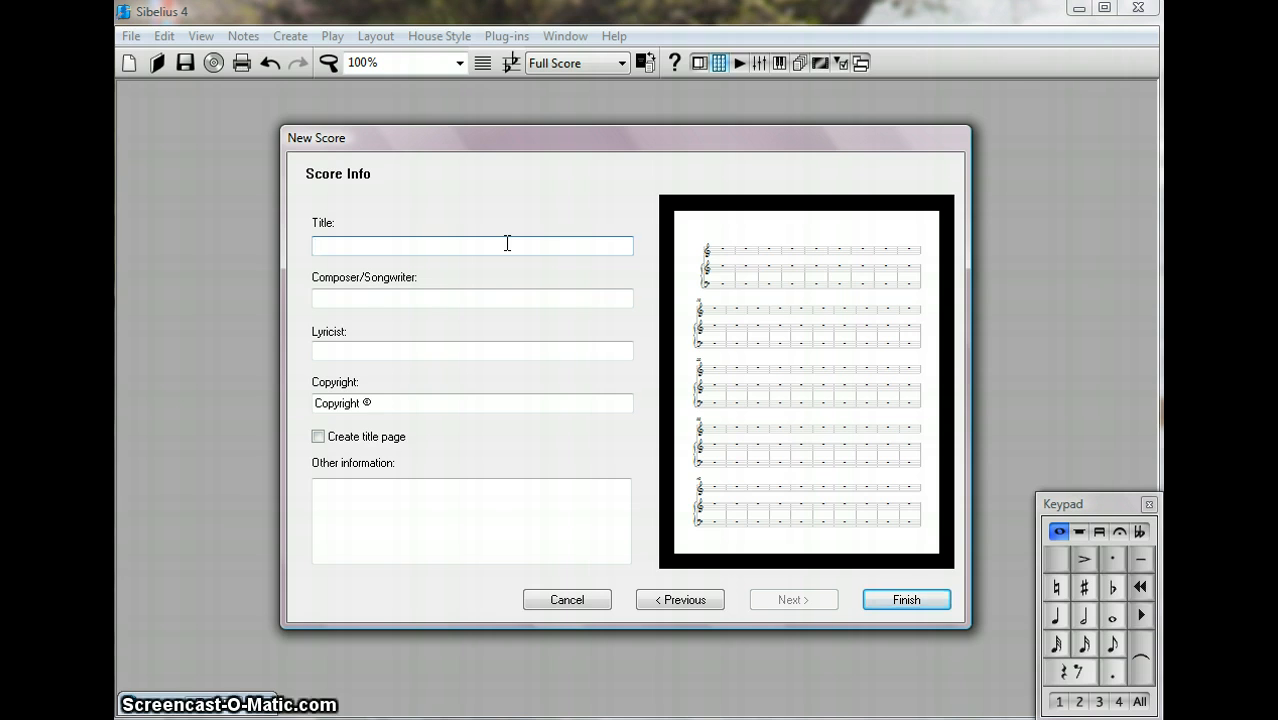
Enter "Intro to Sibelius" as the score's title.
type("IN")
key("BackSpace")
type("ntro ")
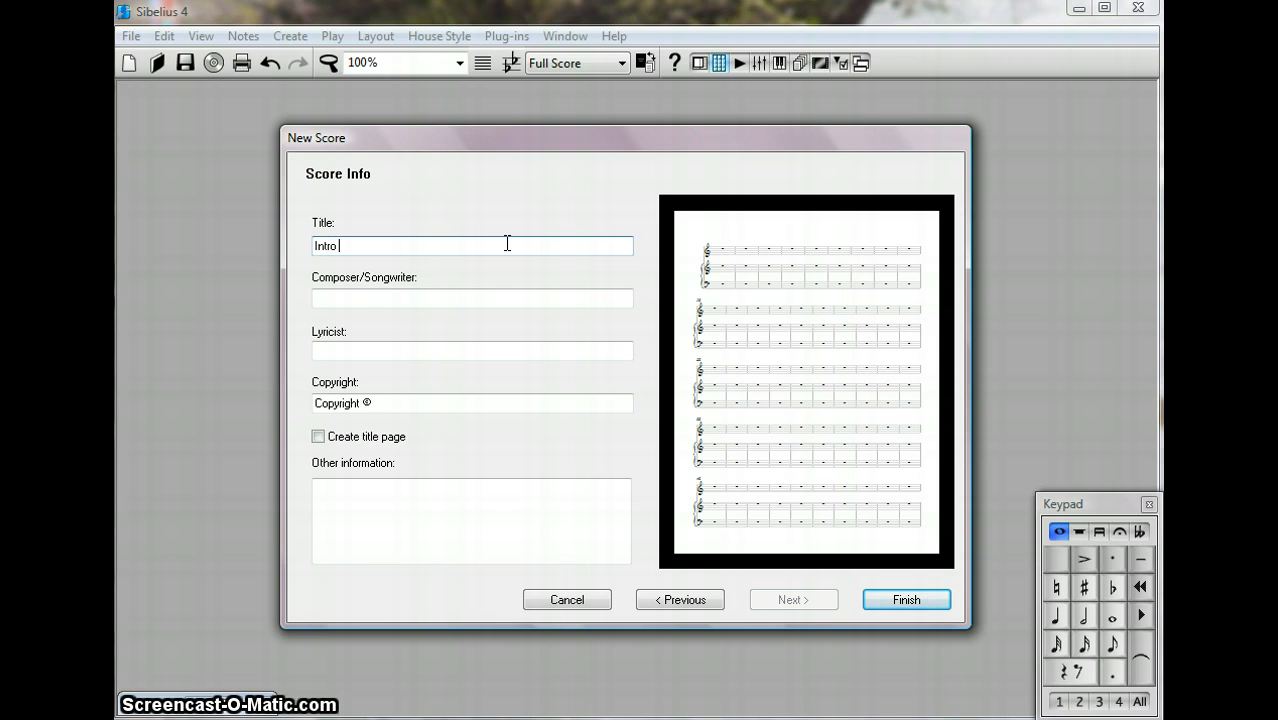
type("to Sibelius")
key("Tab")
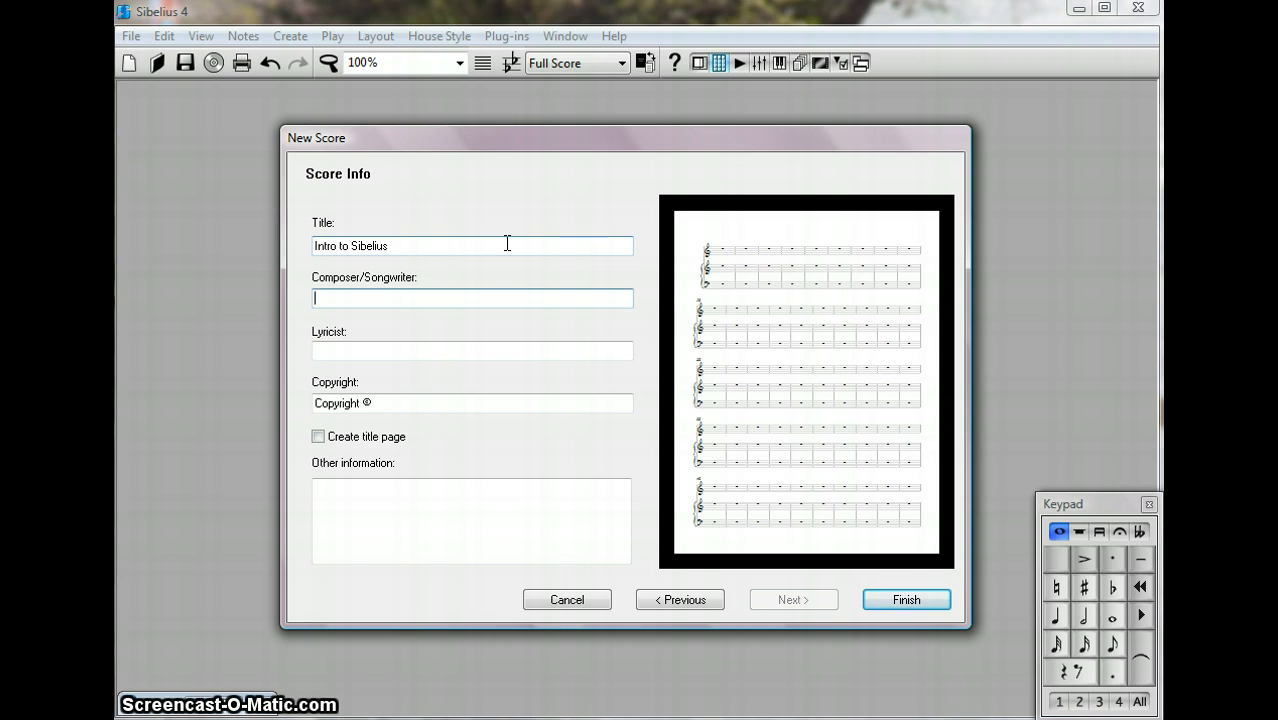
Fill in the composer's and lyricist's names, add 2009 to the copyright line, and create the score.
type("Ann")
key("Tab")
type("Ann")
key("Tab")
key("End")
type("2009")
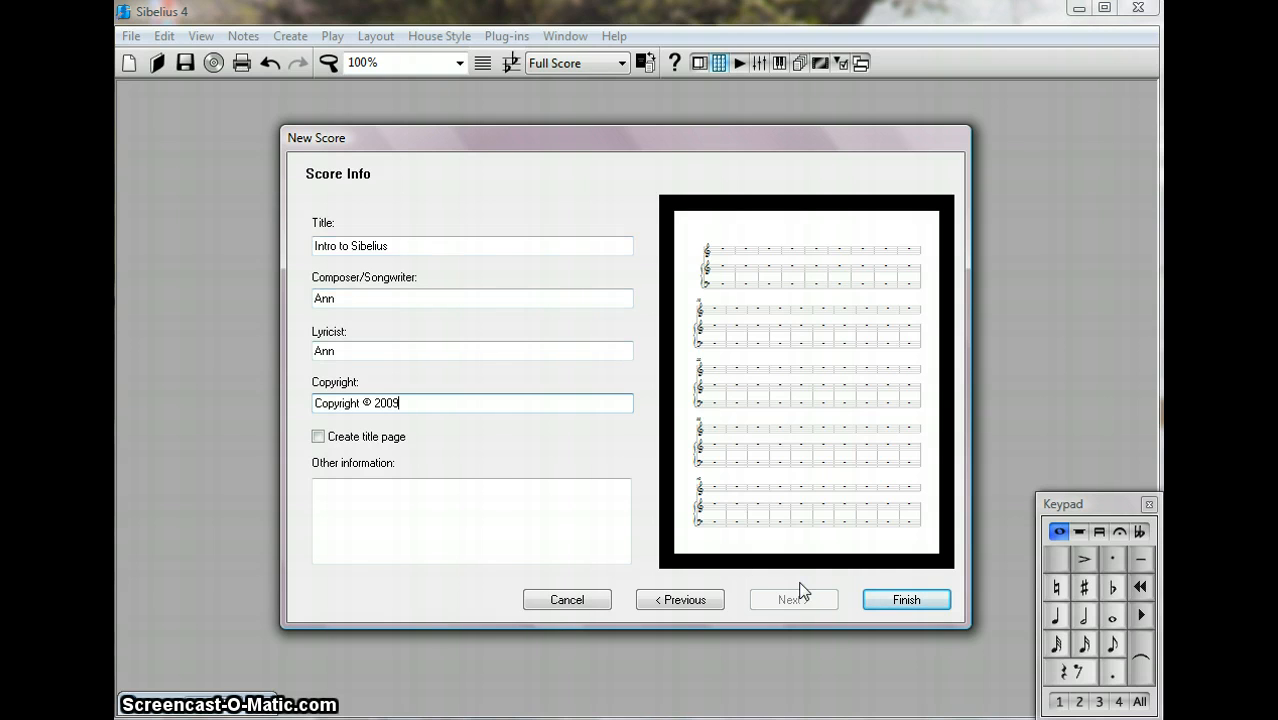
left_click(883, 597)
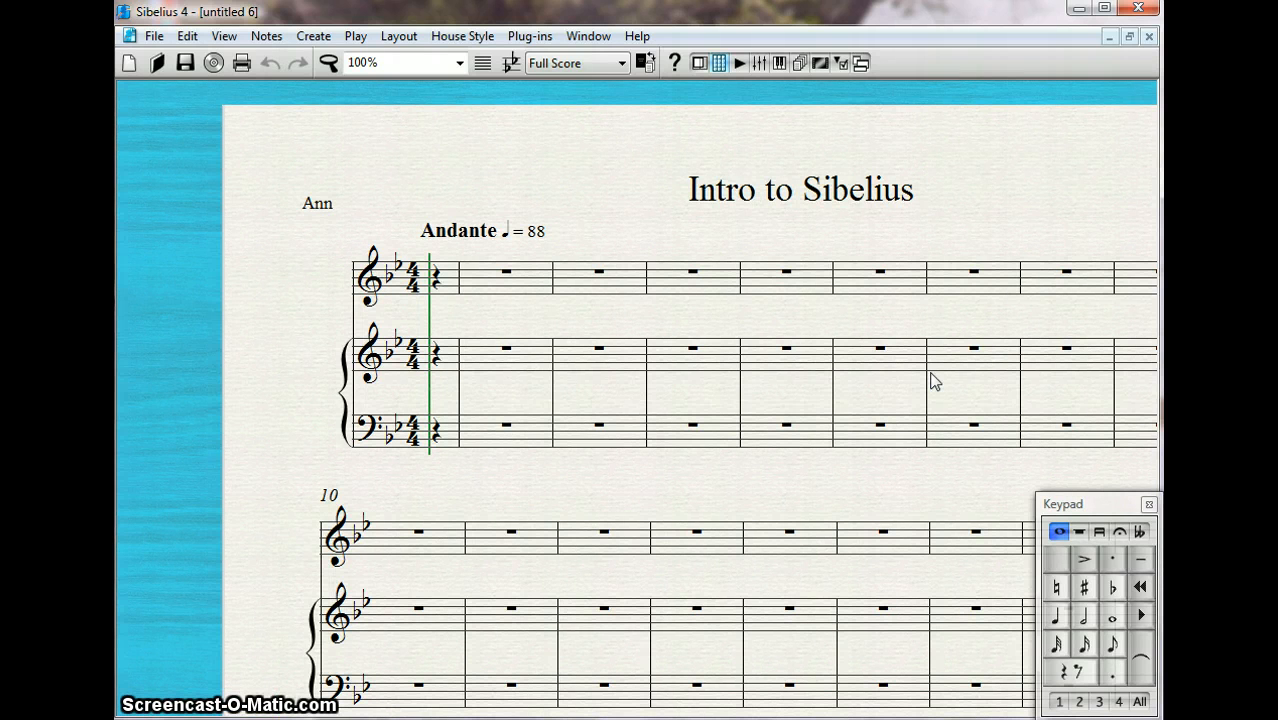
Set the score's zoom to Fit page width and bring the first systems into view.
left_click_drag(987, 223, 851, 408)
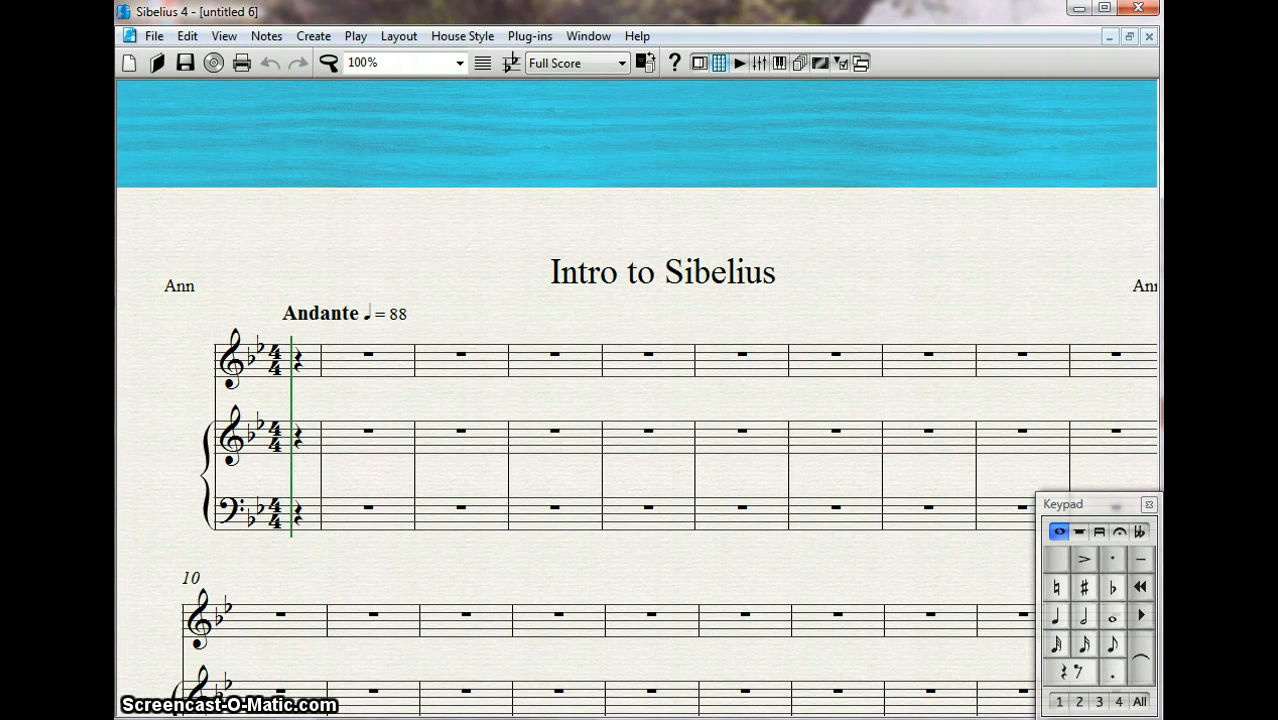
left_click(460, 64)
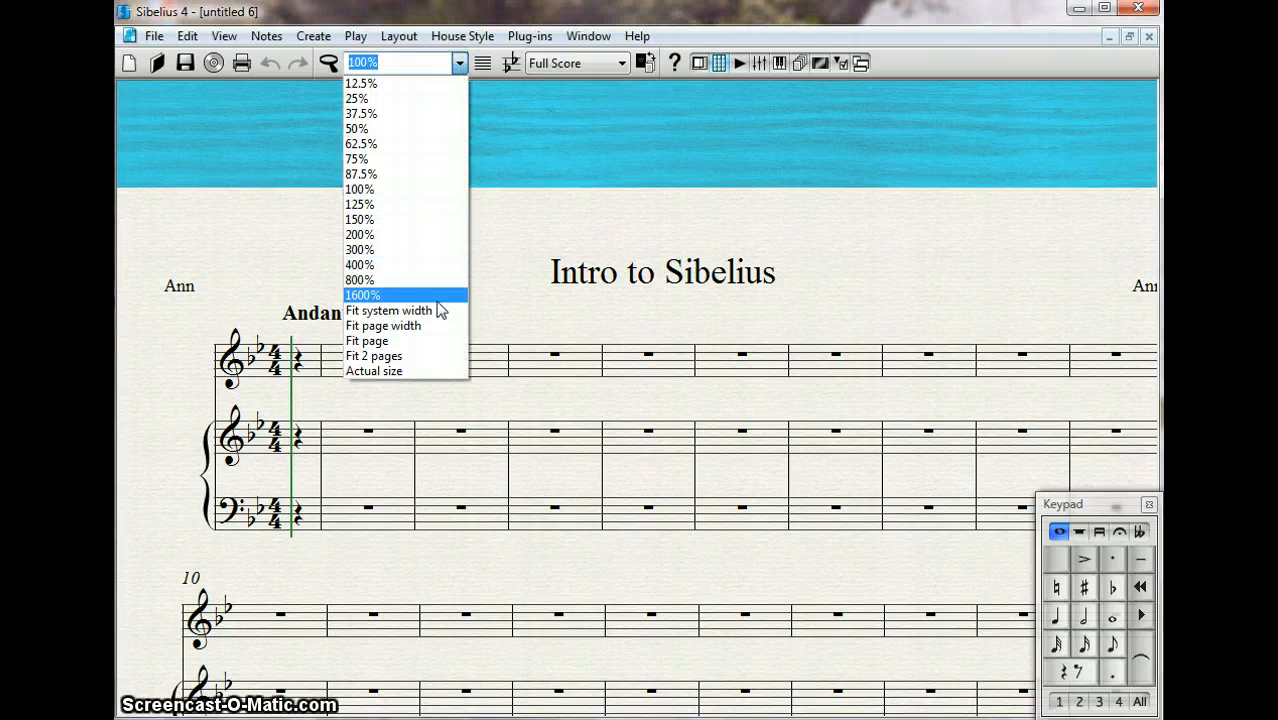
left_click(436, 325)
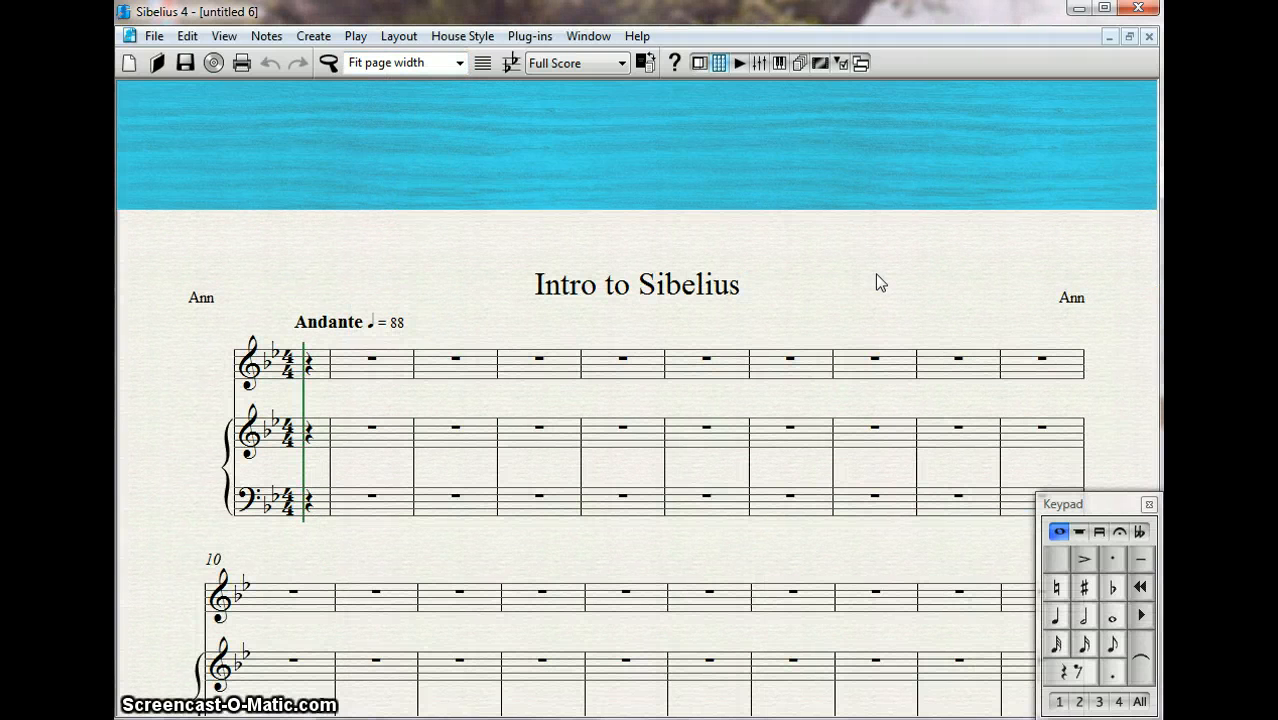
left_click_drag(919, 319, 915, 149)
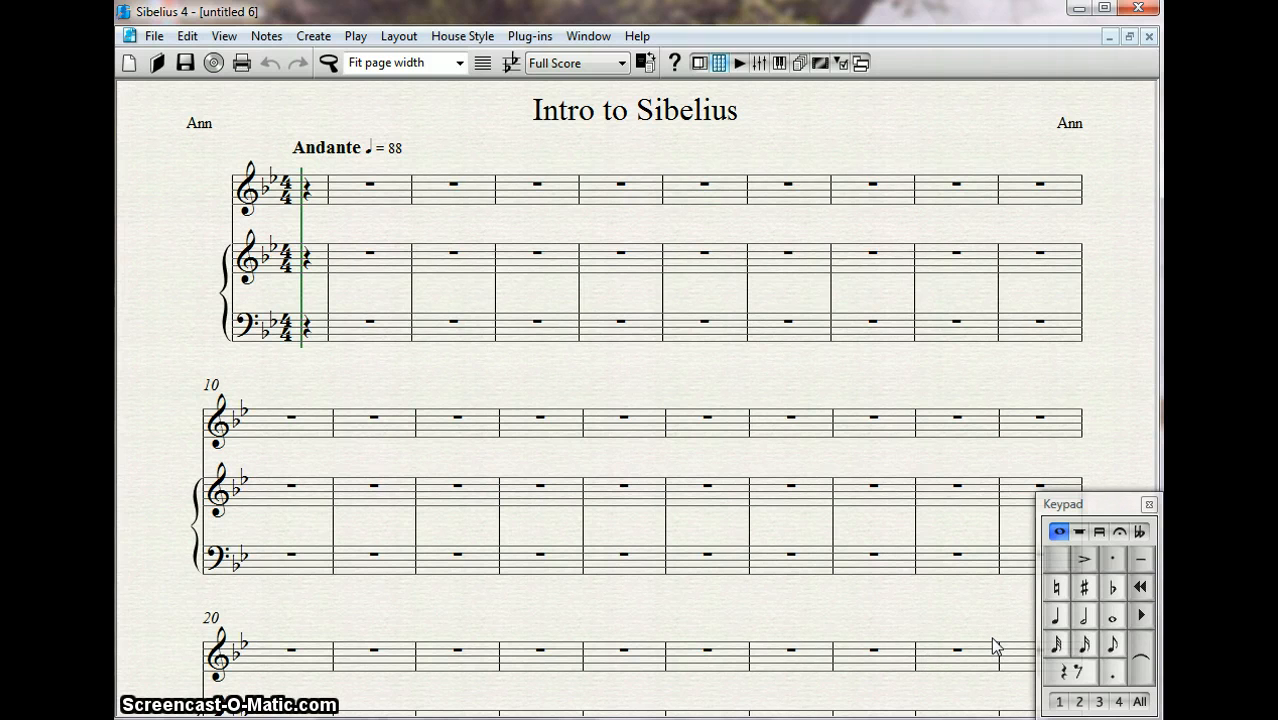
Select the sixteenth, quarter, half and whole note values one after another for note input.
key("KP_2")
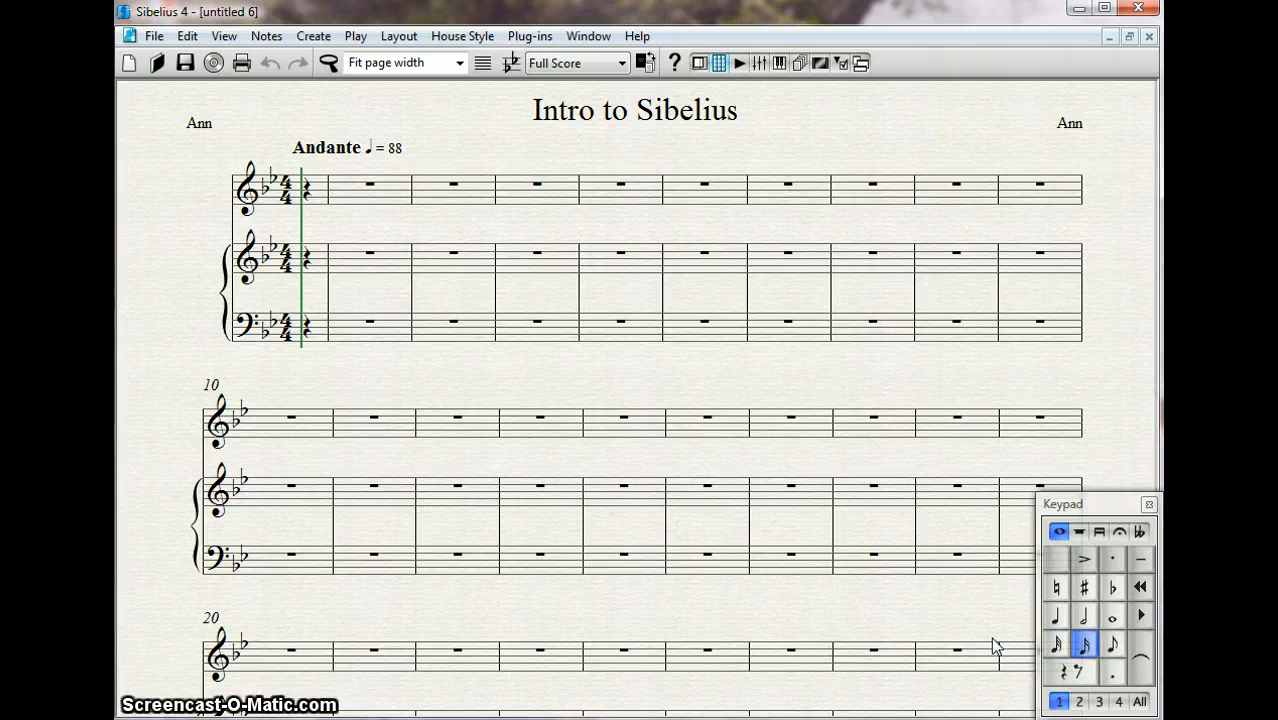
key("KP_4")
key("KP_5")
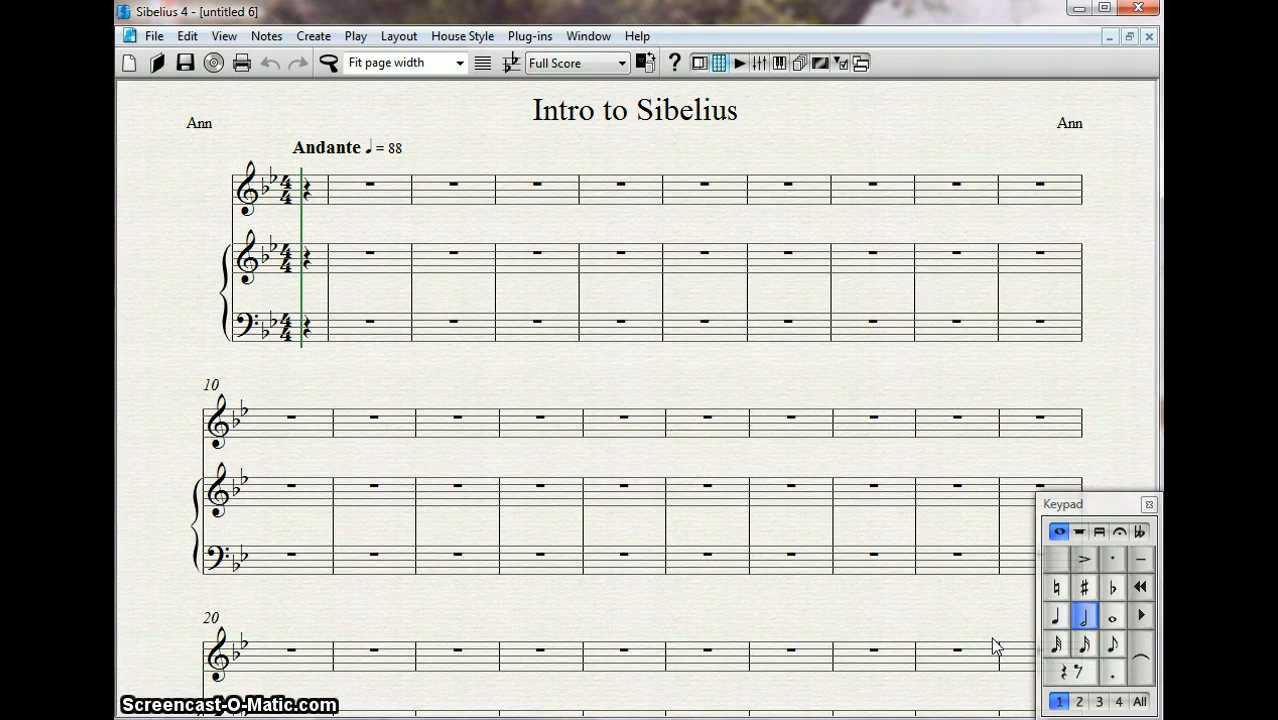
key("KP_6")
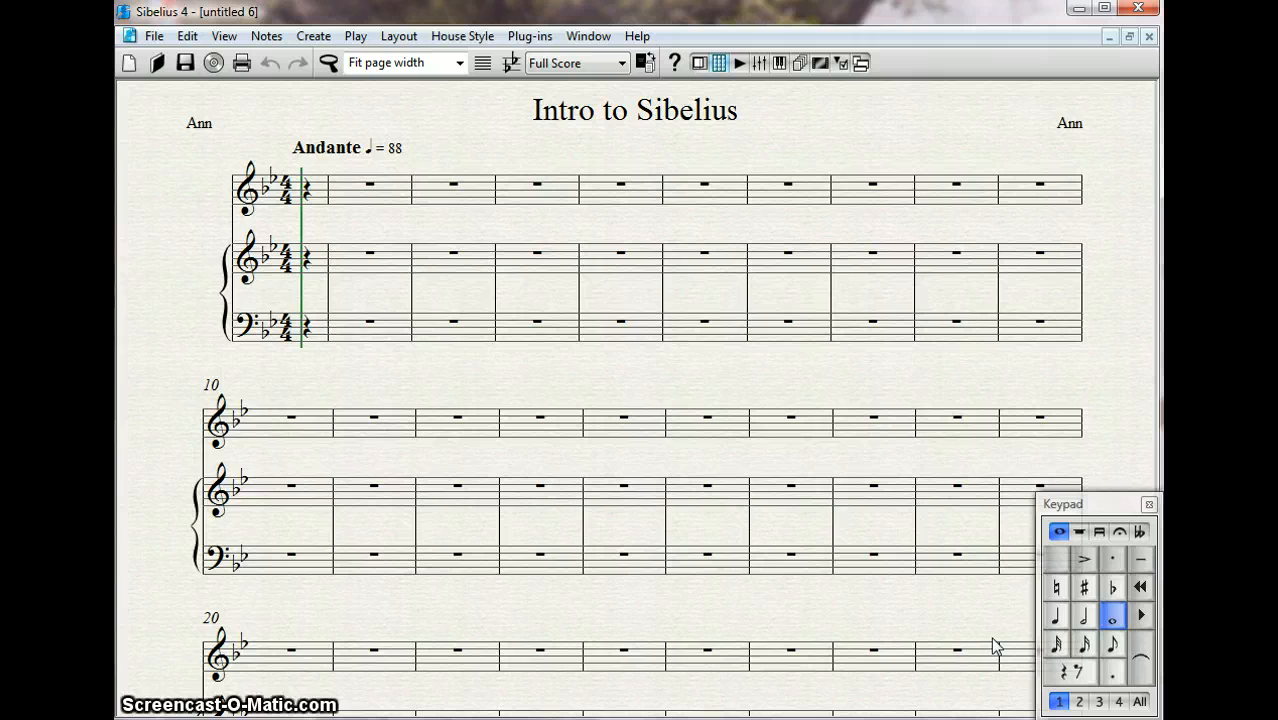
Try out the sharp, flat, accent, staccato and rhythm dot modifiers for note input, switching each on and off.
key("KP_8")
key("KP_9")
key("KP_9")
key("KP_Divide")
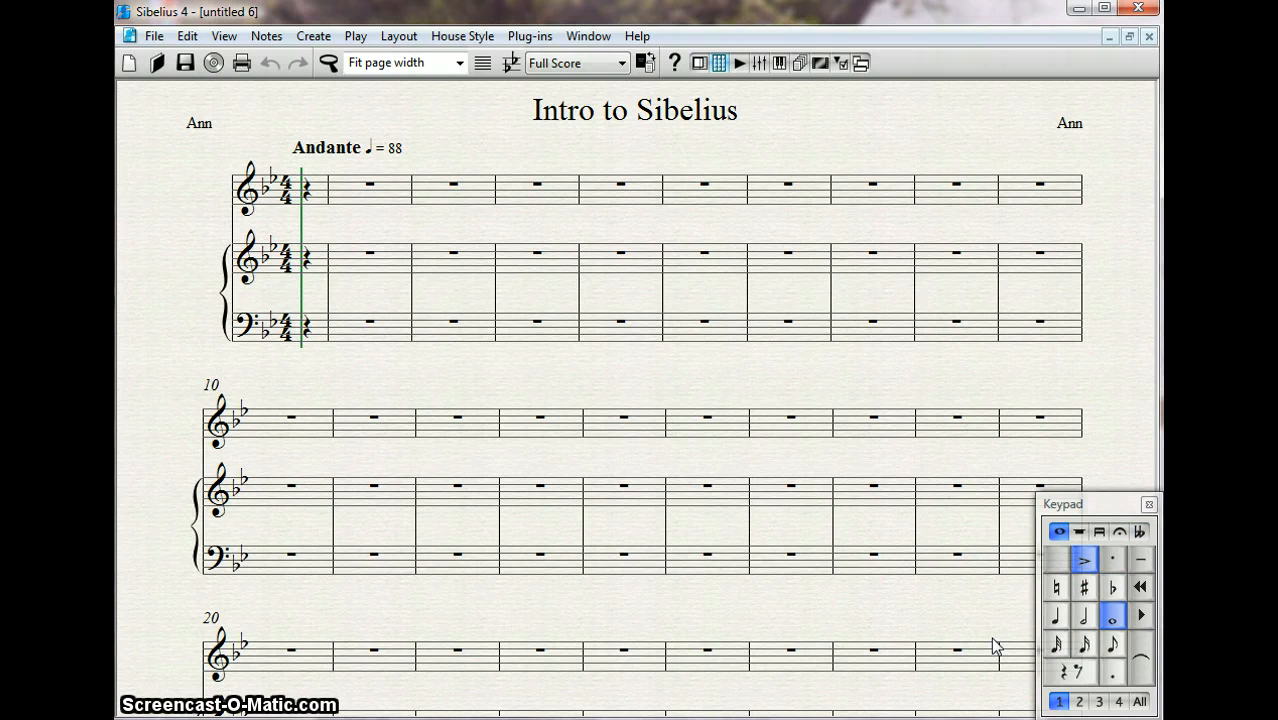
key("KP_Multiply")
key("KP_Divide")
key("KP_Multiply")
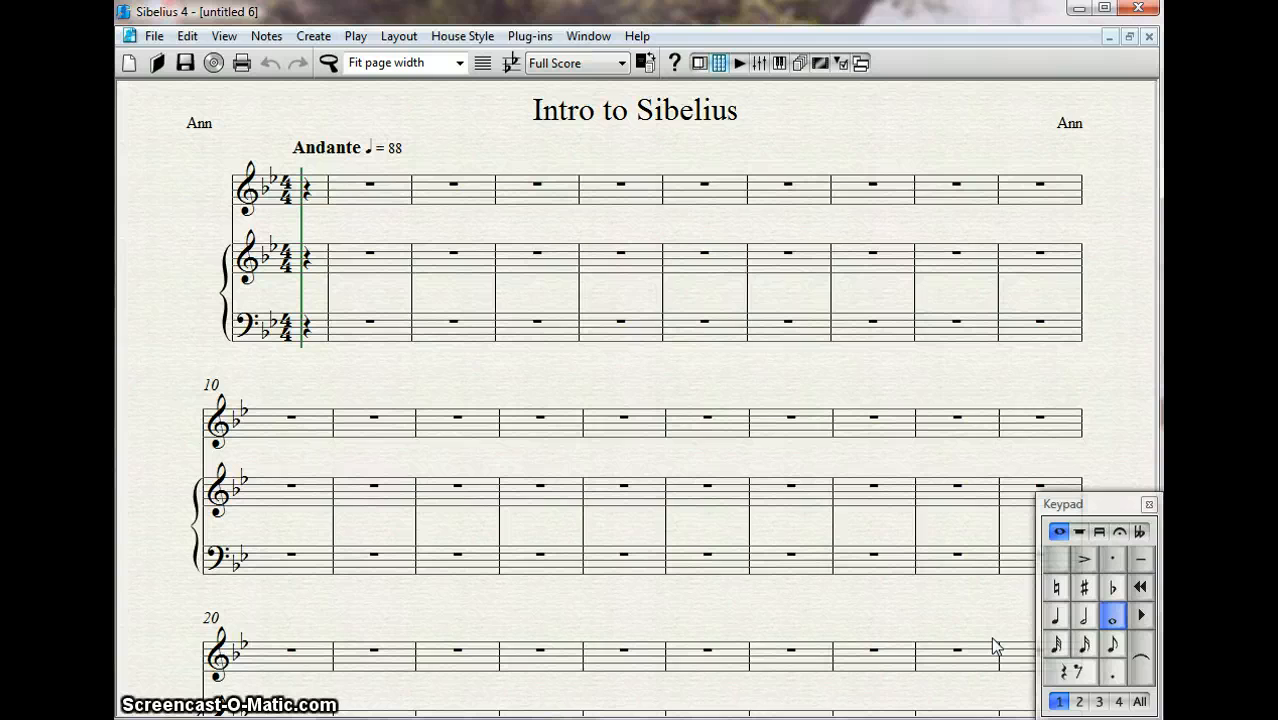
key("KP_Decimal")
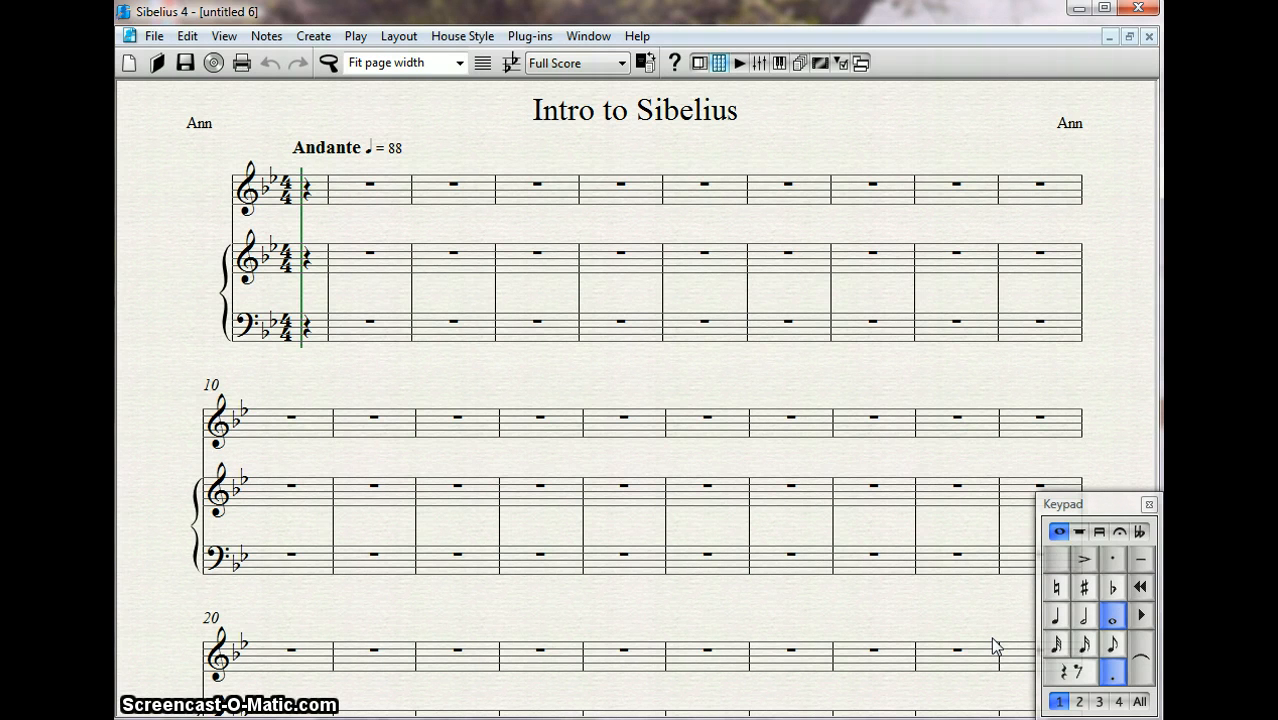
key("KP_Decimal")
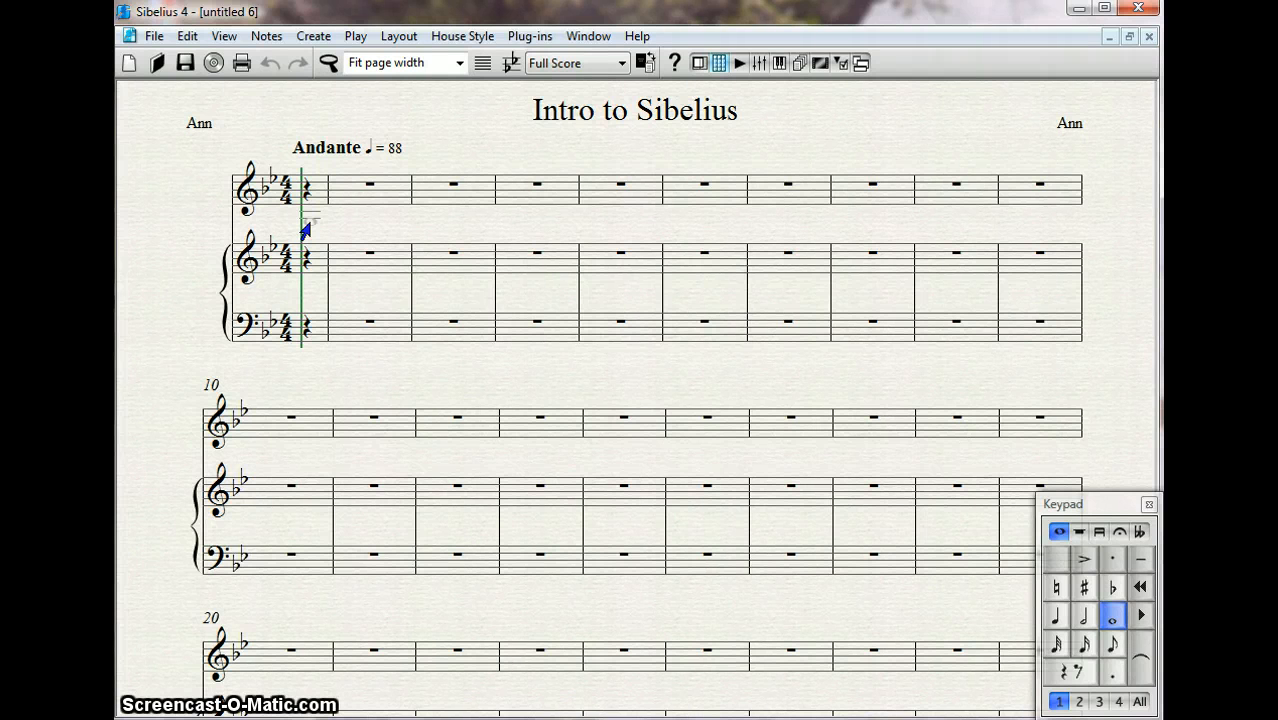
Enter an ascending eighth-note run B, C, D, E, F, G, A, B in the alto saxophone staff, starting below the staff in the pickup bar.
key("3")
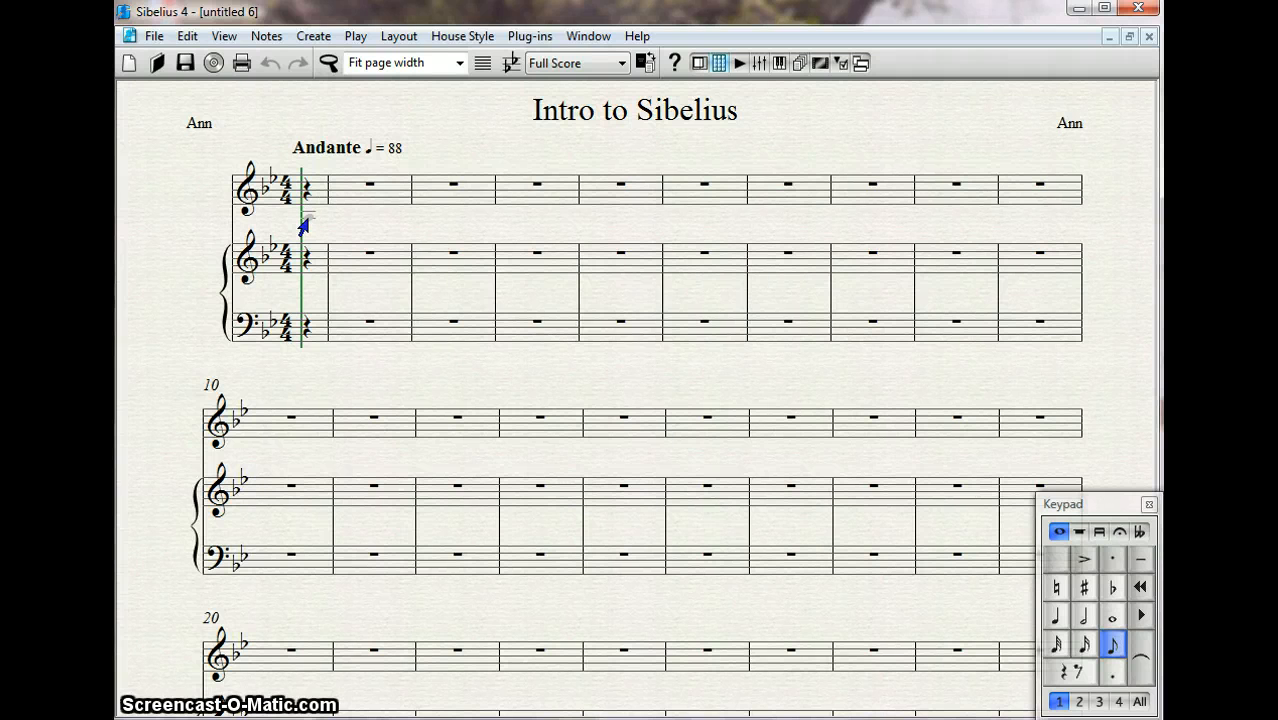
left_click(304, 218)
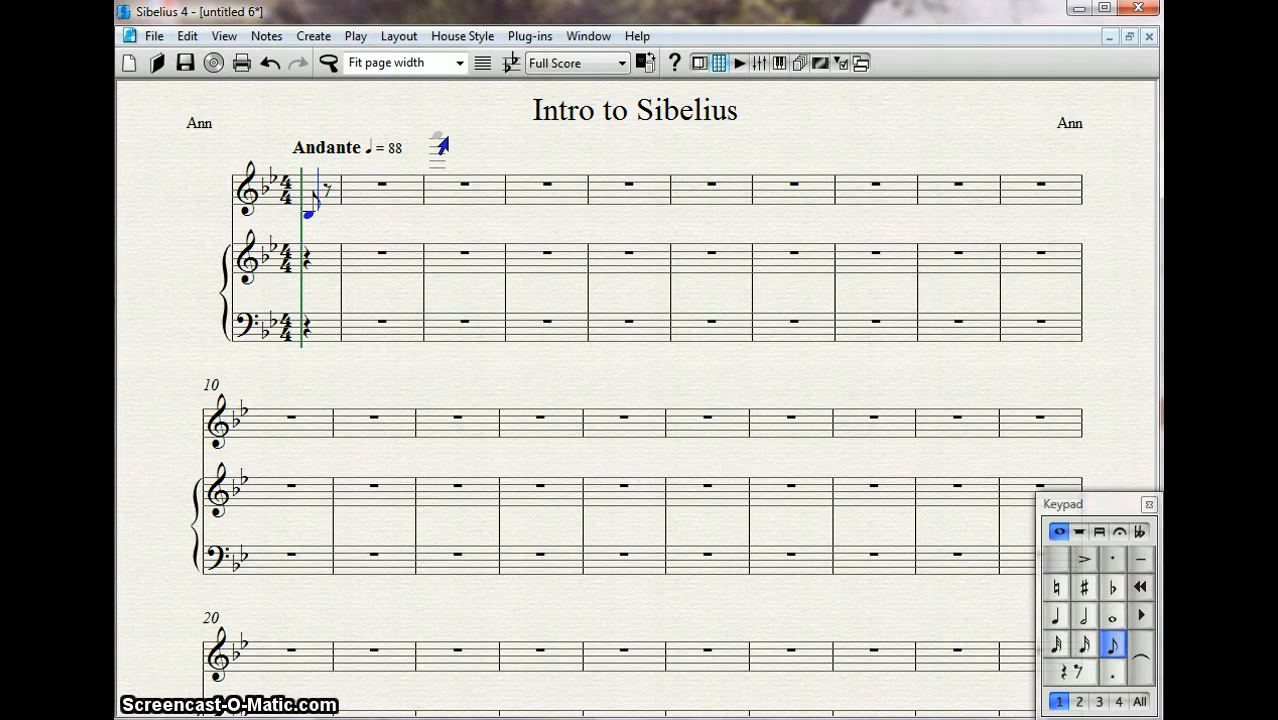
key("d")
key("e")
key("f")
key("g")
key("a")
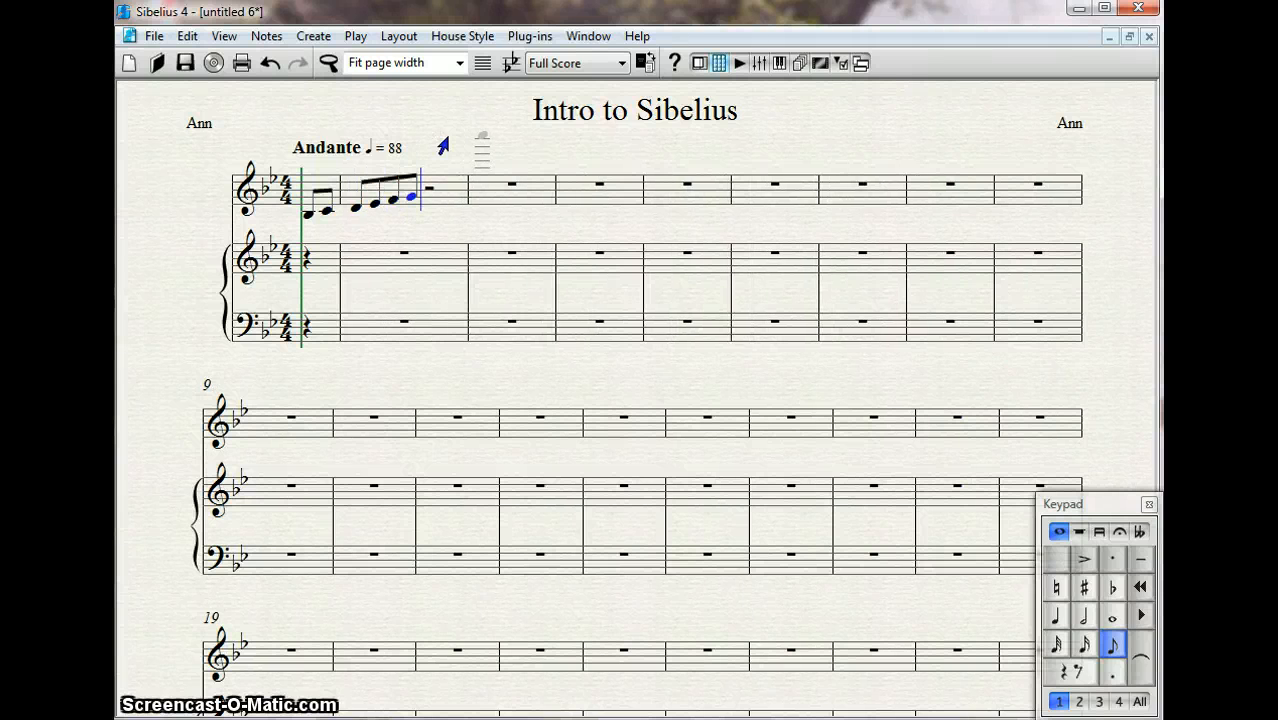
key("b")
key("c")
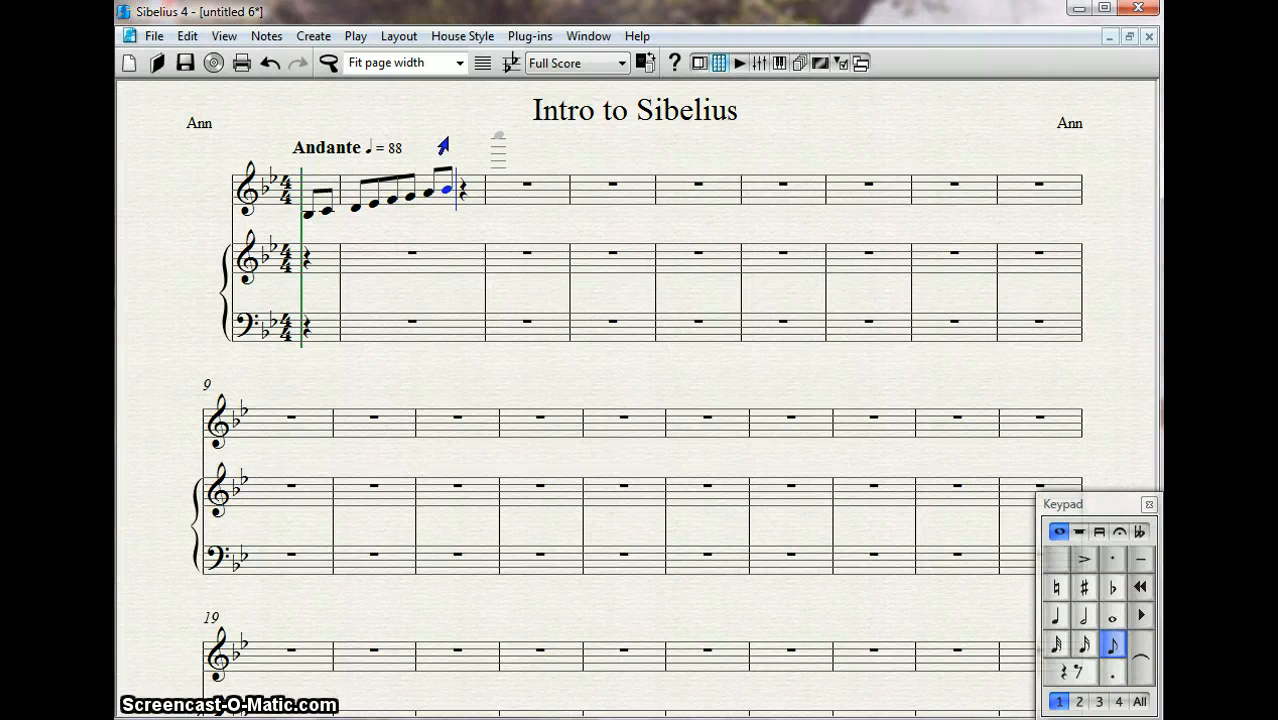
Continue the alto saxophone line with descending eighth notes A, G, F, E, D, C and finish on a half-note B.
key("b")
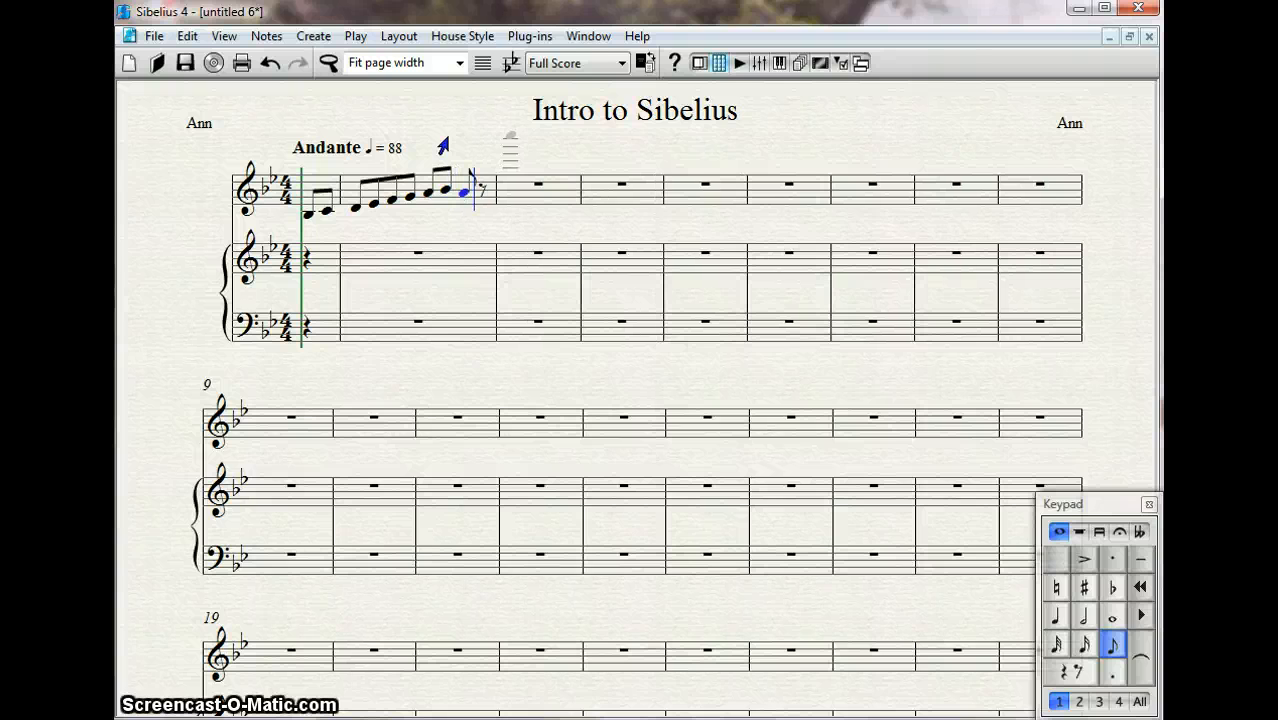
key("g")
key("f")
key("e")
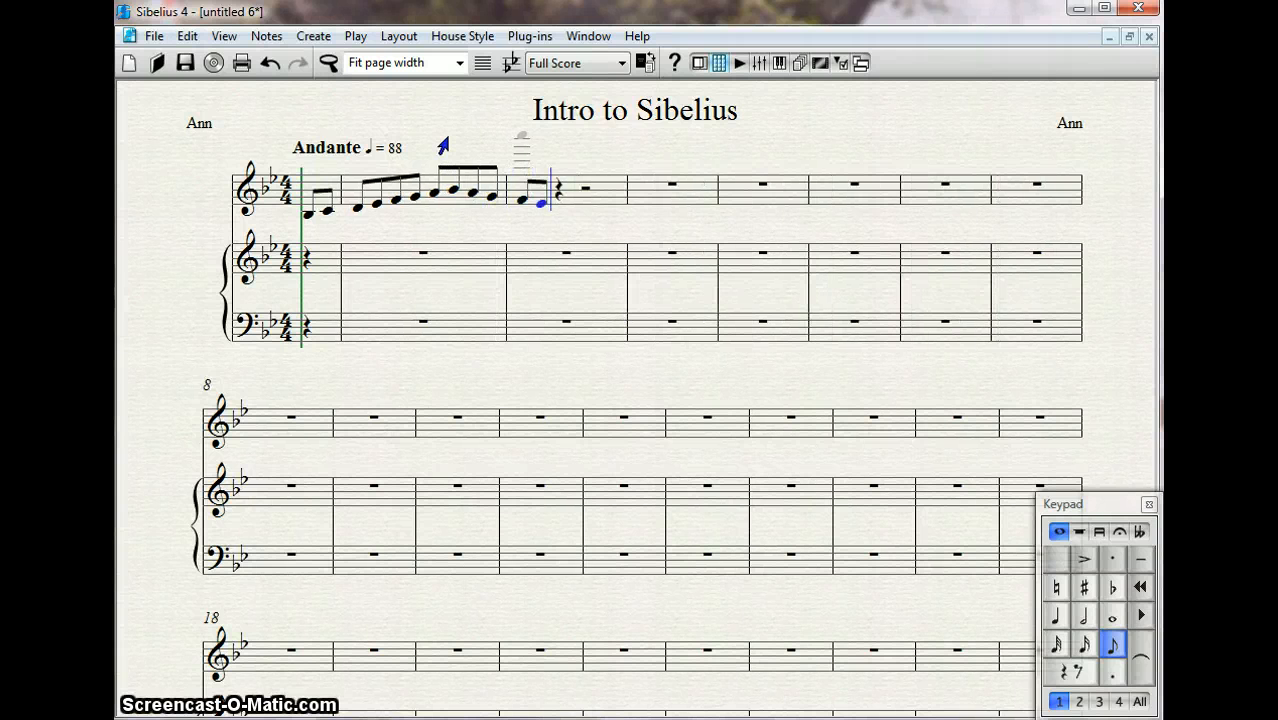
key("d")
key("c")
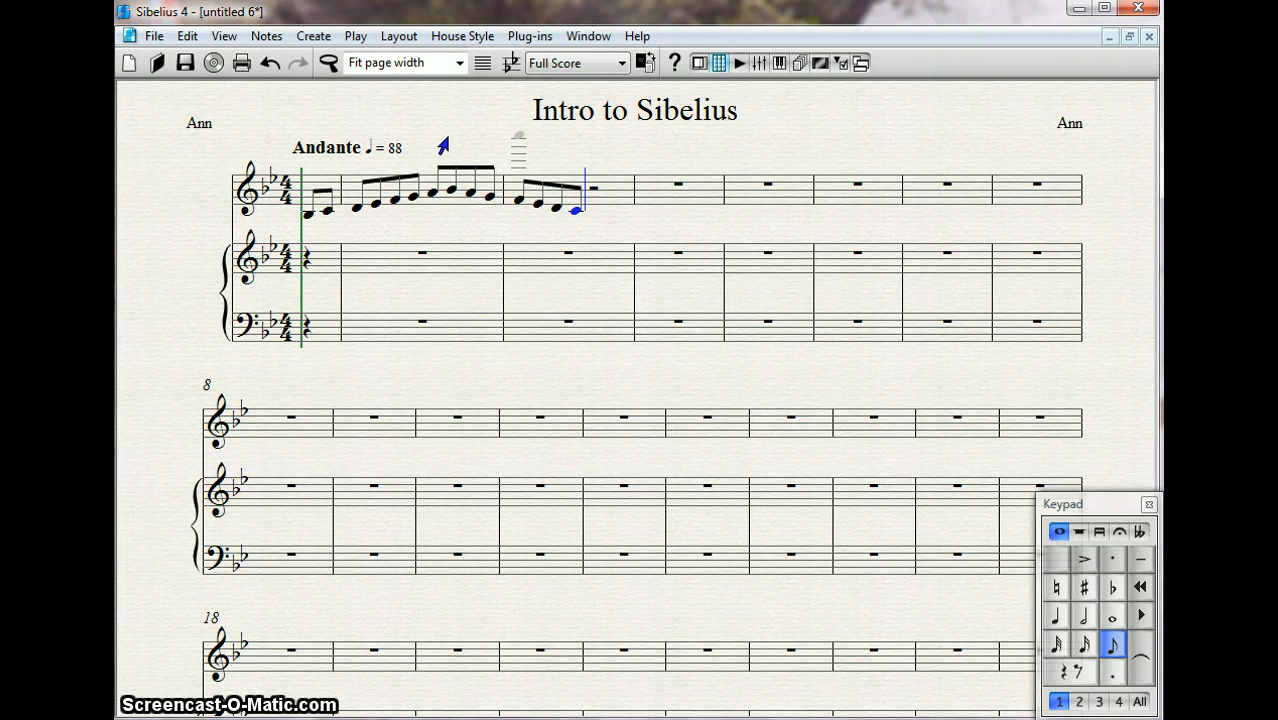
key("5")
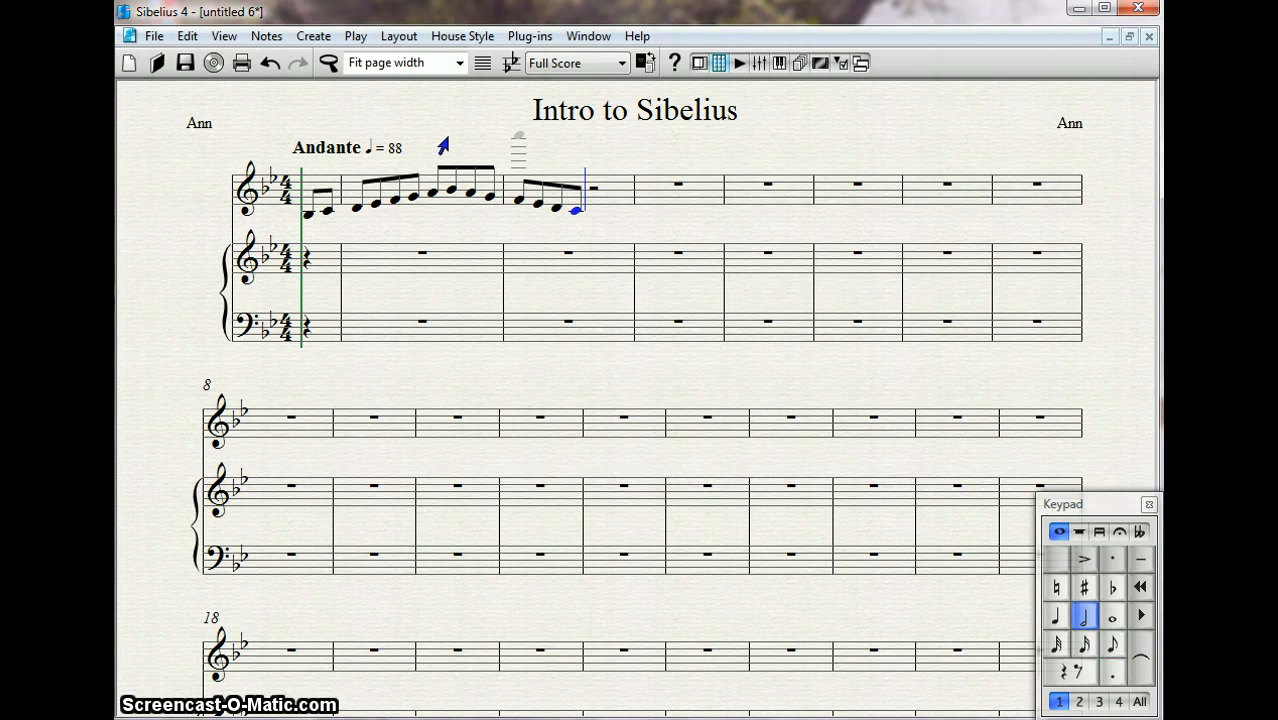
key("b")
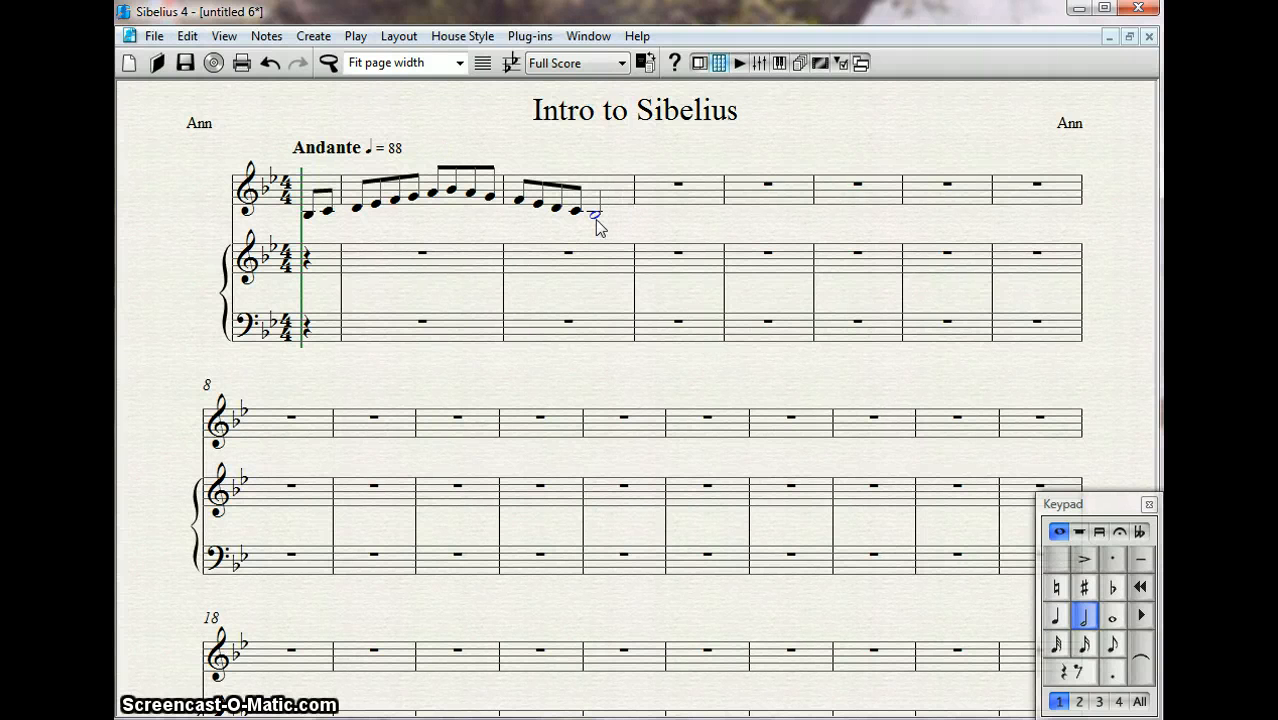
Try moving all notes in the alto saxophone's second full bar up two steps and back down, and clear the selection.
left_click(566, 192)
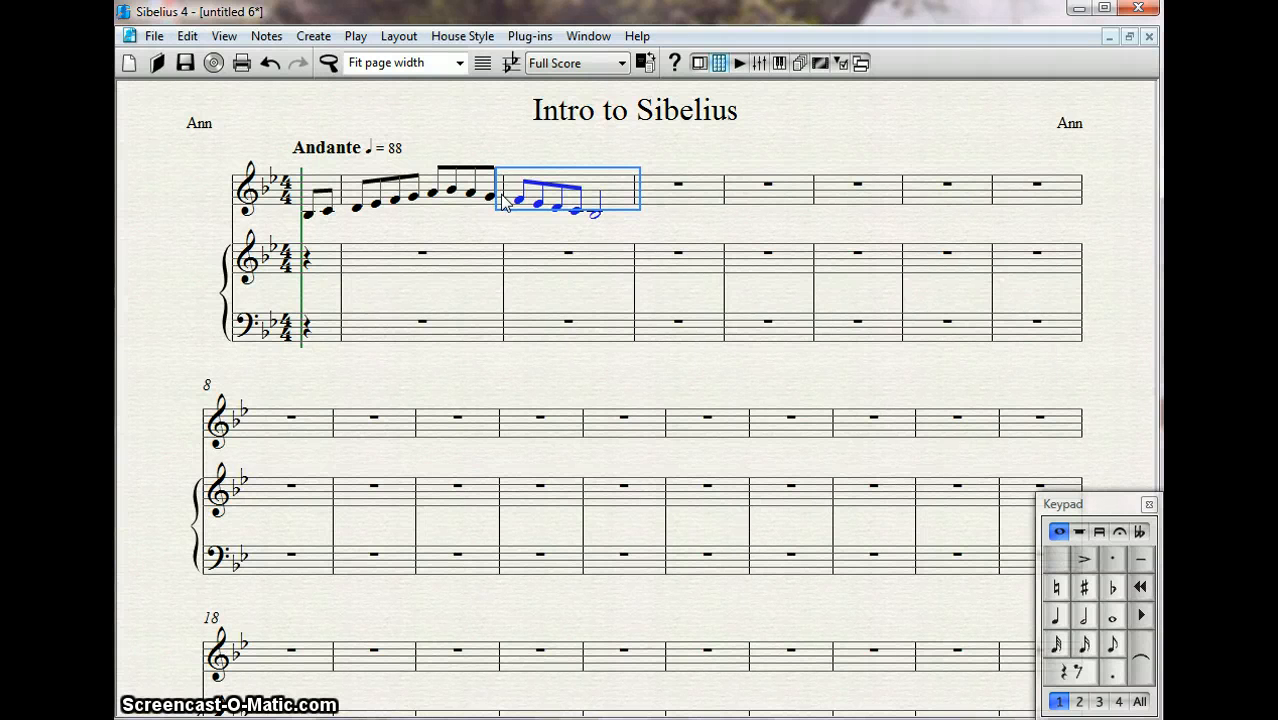
key("Up")
key("Up")
key("Down")
key("Down")
left_click(480, 222)
Try moving only the first note of the alto saxophone's second full bar up two steps and back down.
left_click(521, 199)
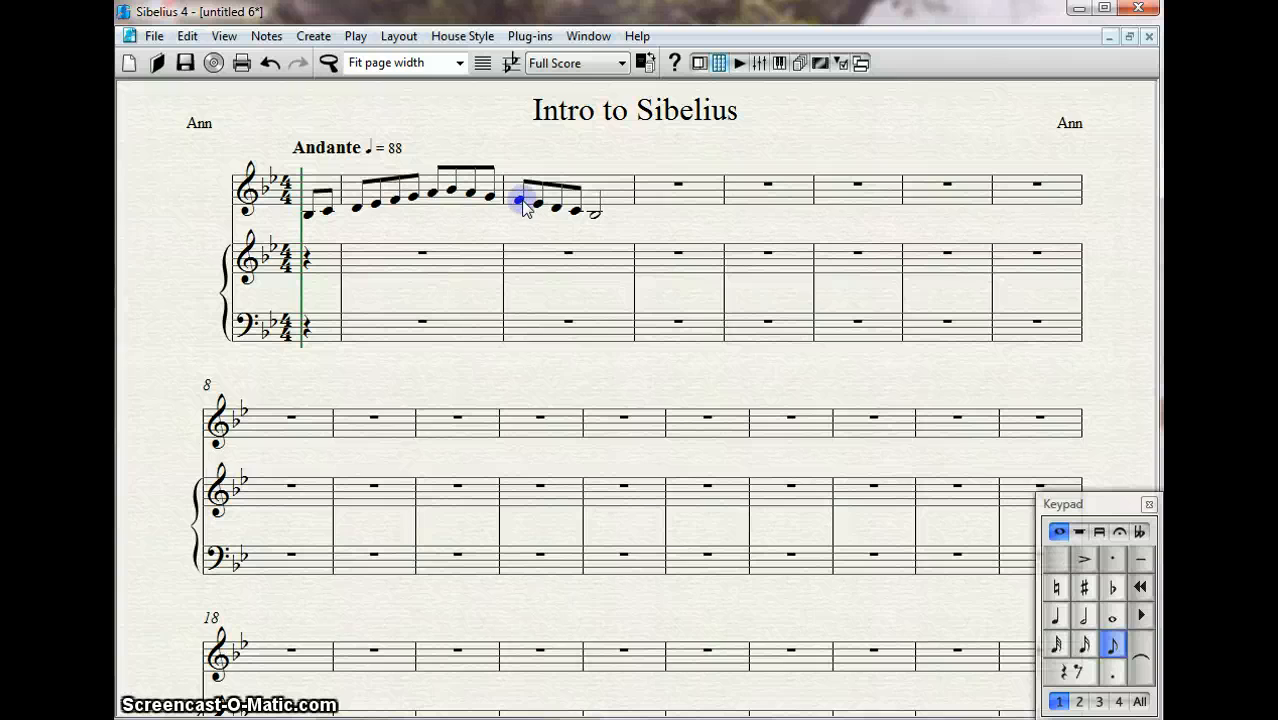
key("Up")
key("Up")
key("Down")
key("Down")
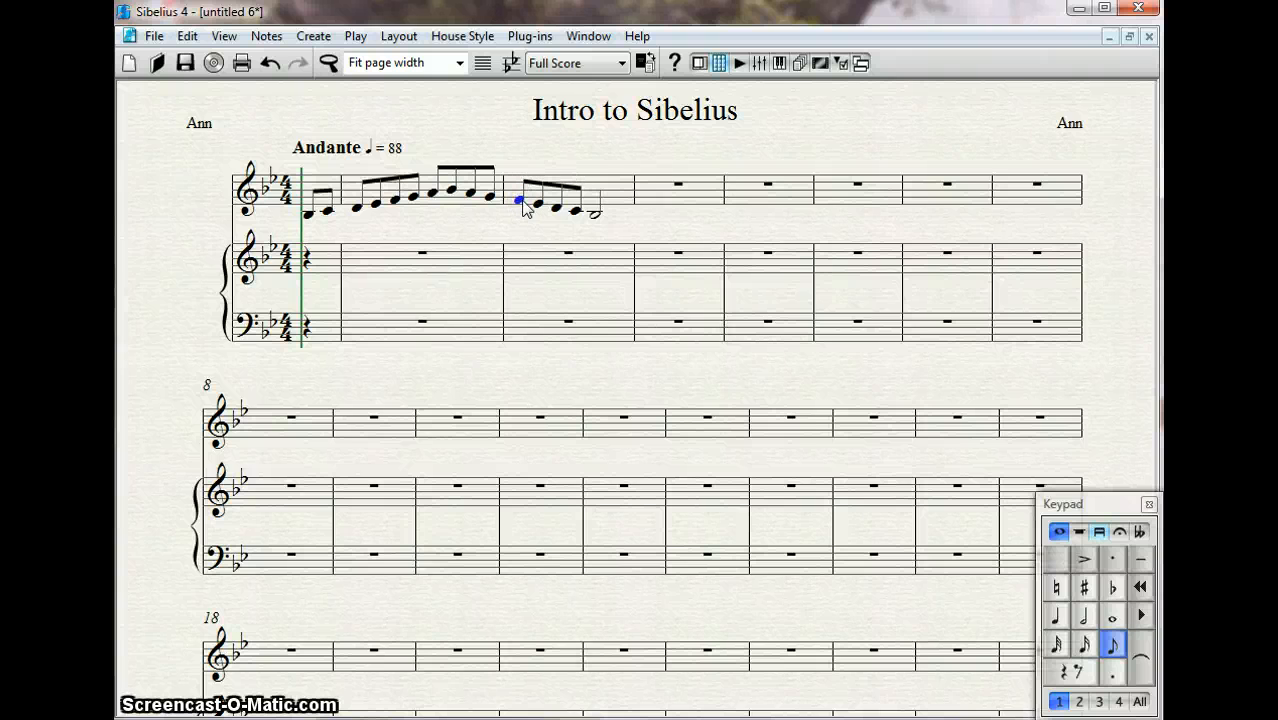
Step the note selection two notes forward and five notes back to the high B, and clear the selection.
key("Right")
key("Right")
key("Left")
key("Left")
key("Left")
key("Left")
key("Left")
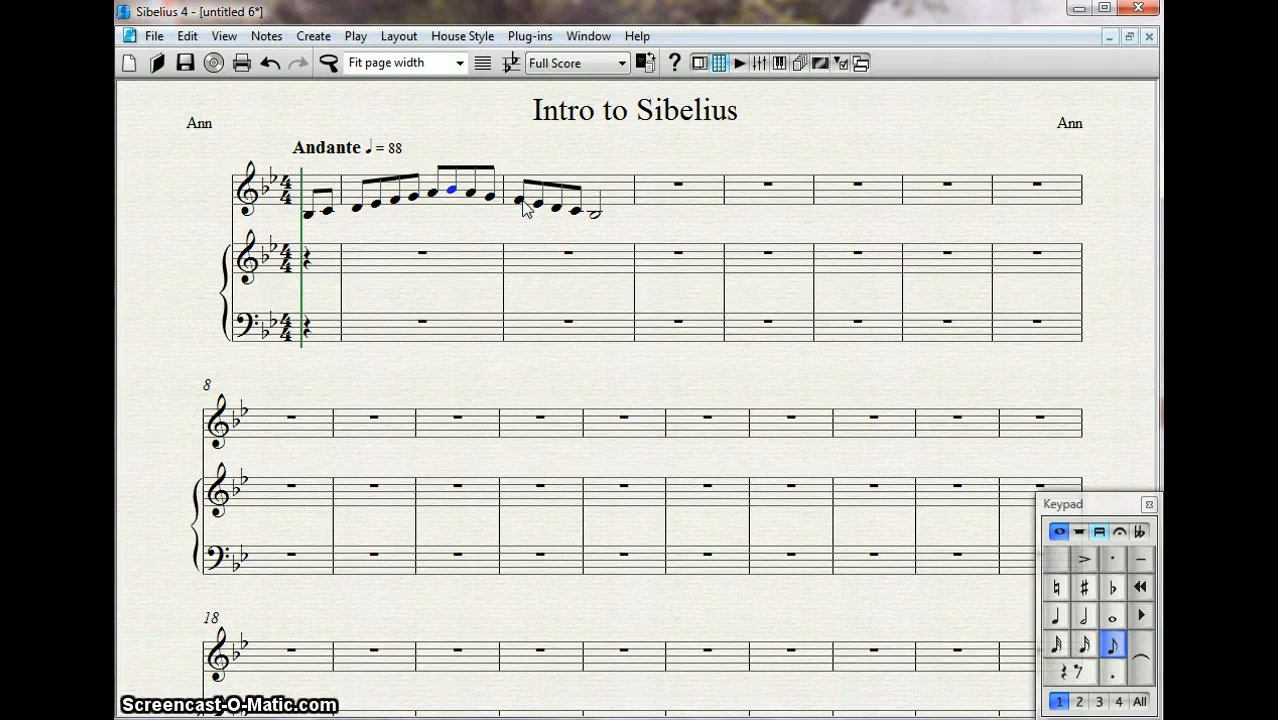
left_click(516, 232)
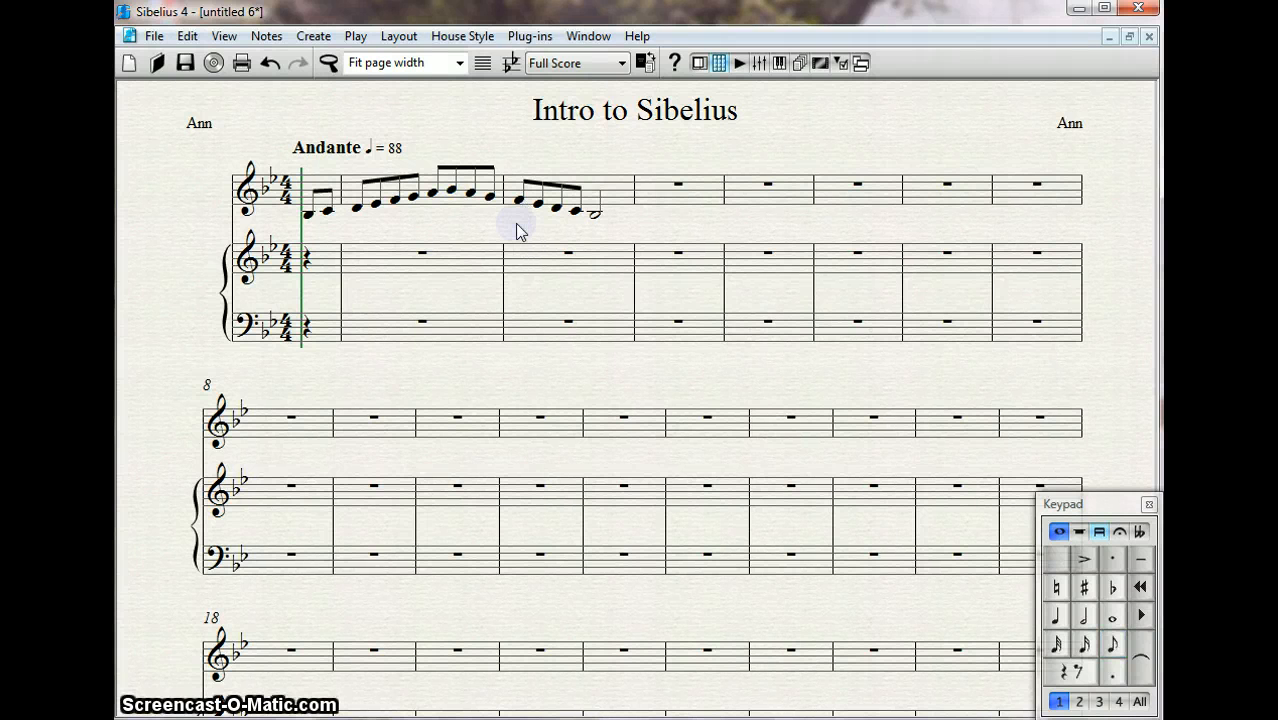
Copy the alto saxophone passage from the pickup through the second full bar into the piano's treble staff, starting at its pickup rest.
left_click(630, 200)
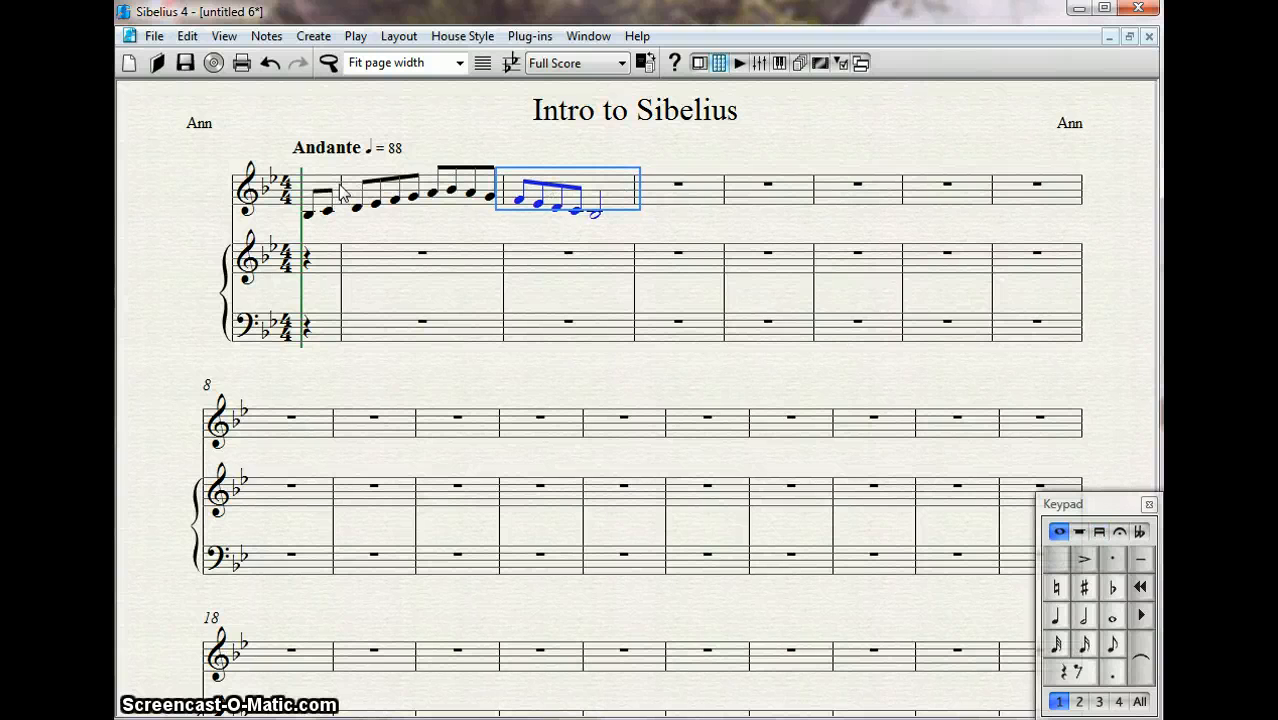
left_click(313, 220, "shift")
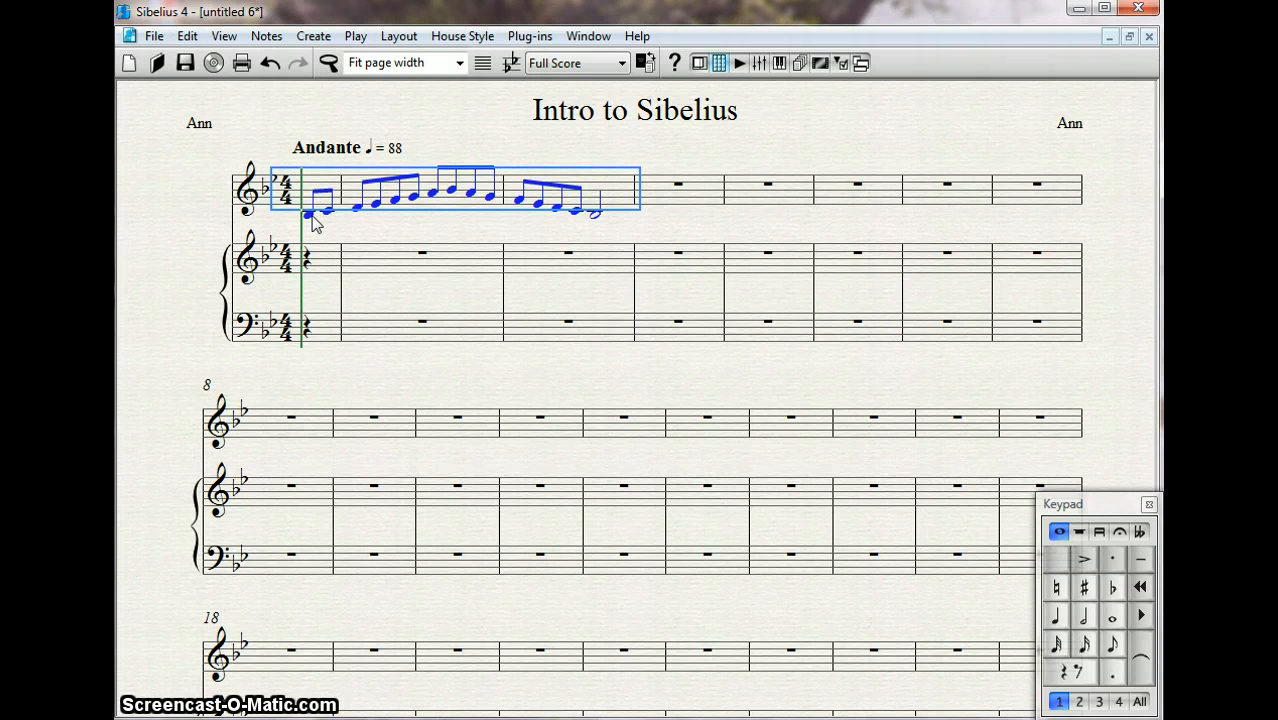
left_click(308, 262)
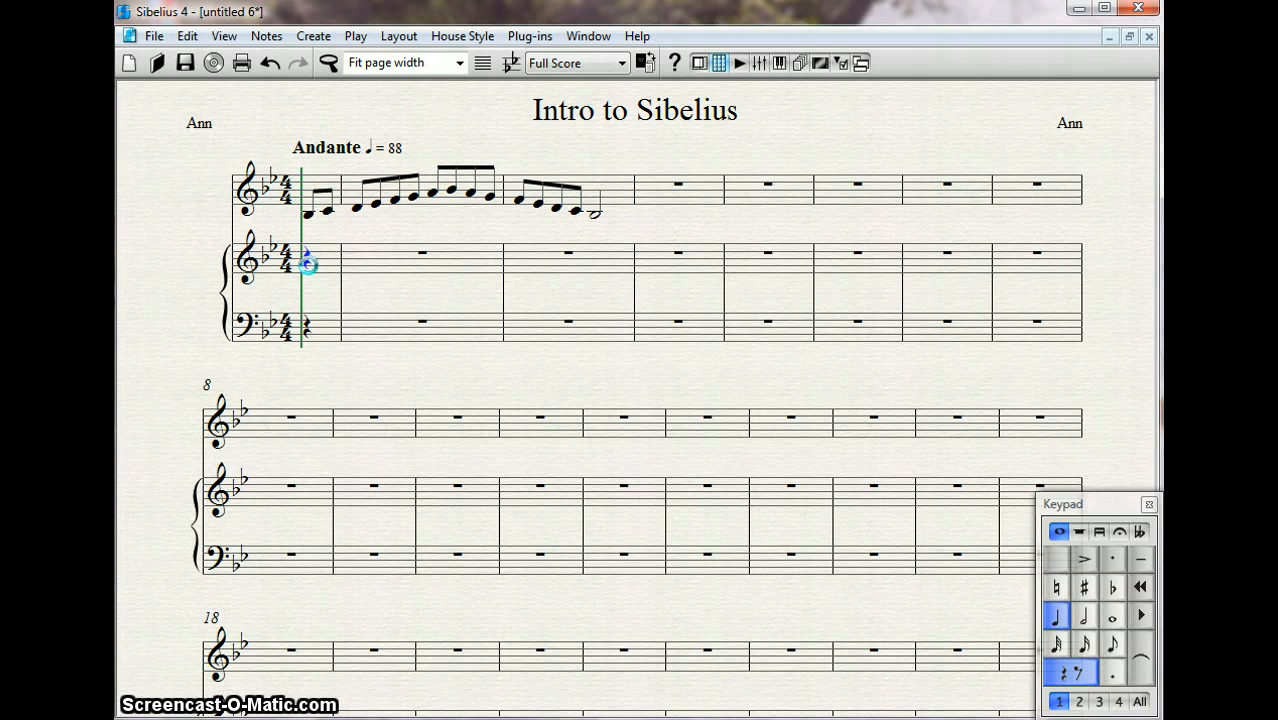
key("ctrl+v")
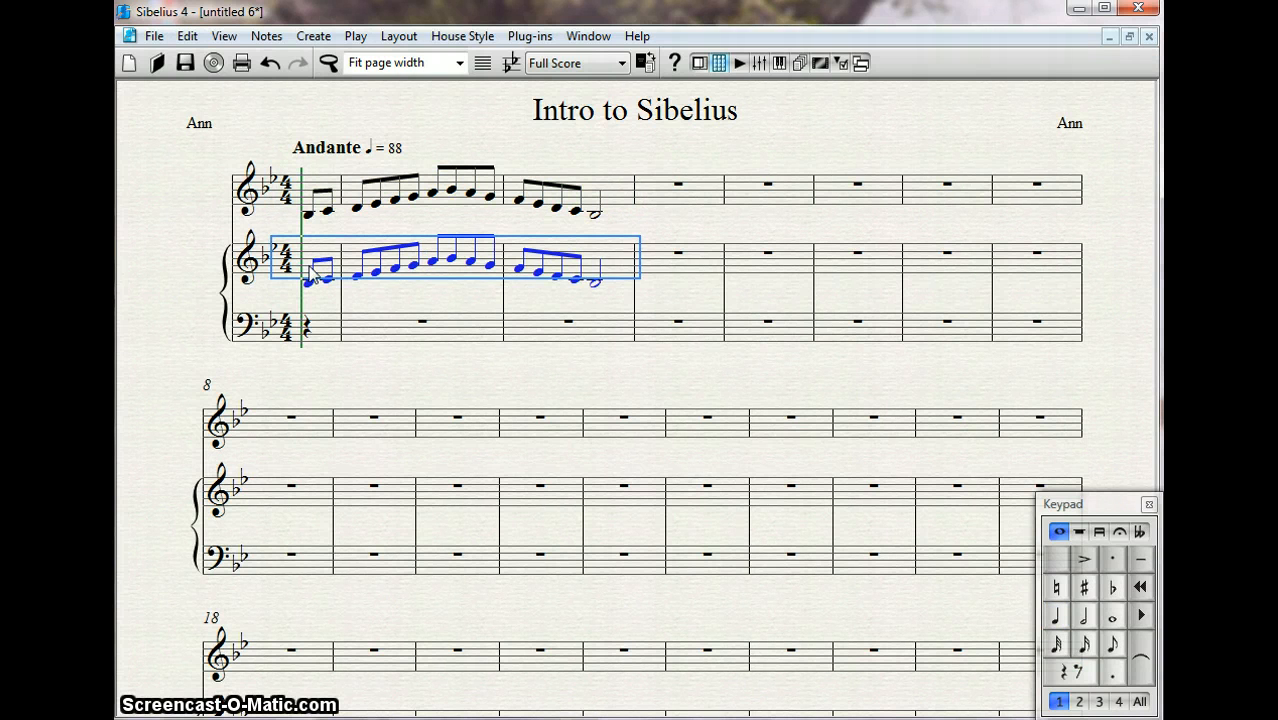
left_click(484, 137)
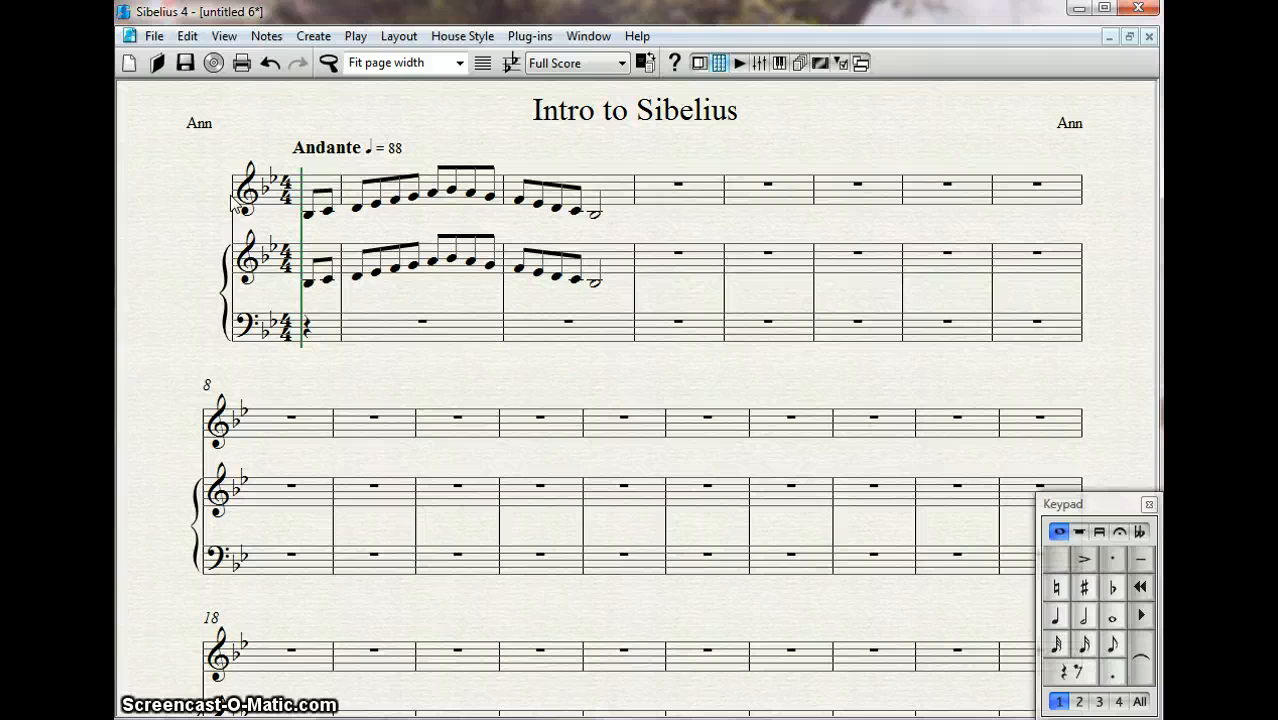
Set the engraving rules to show full instrument names at the start and short names subsequently and at new sections.
left_click(440, 37)
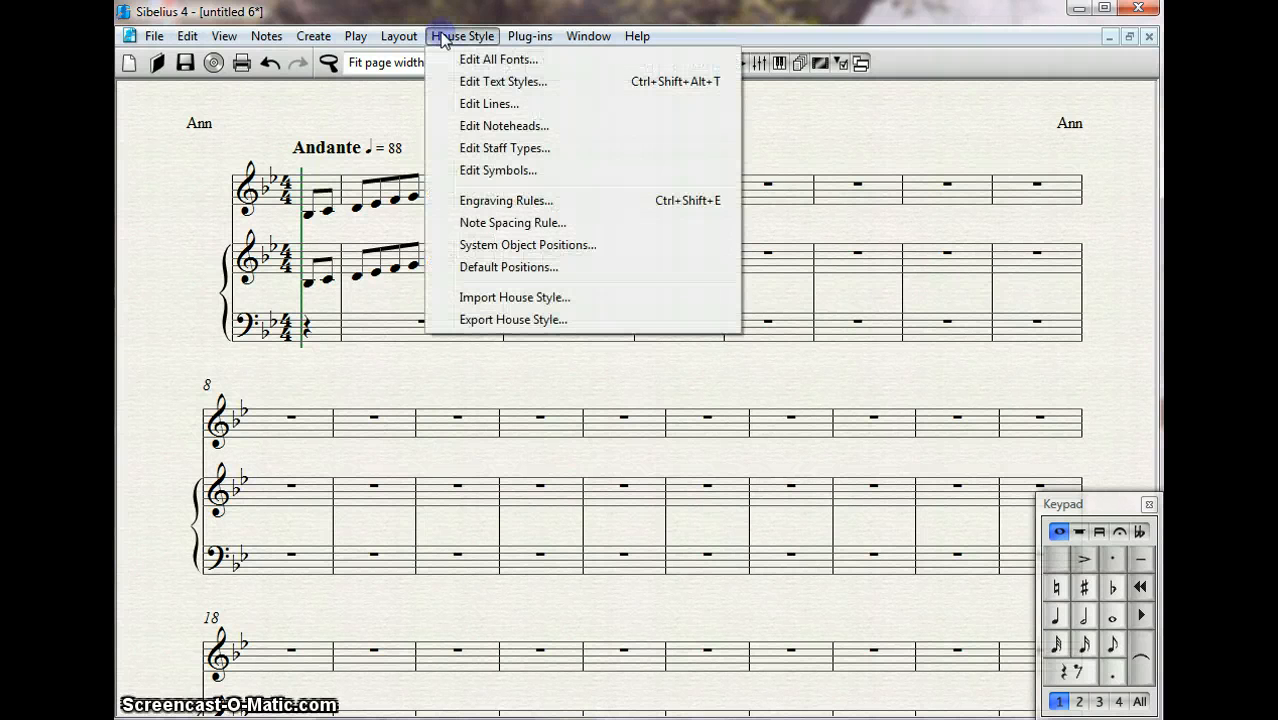
left_click(494, 205)
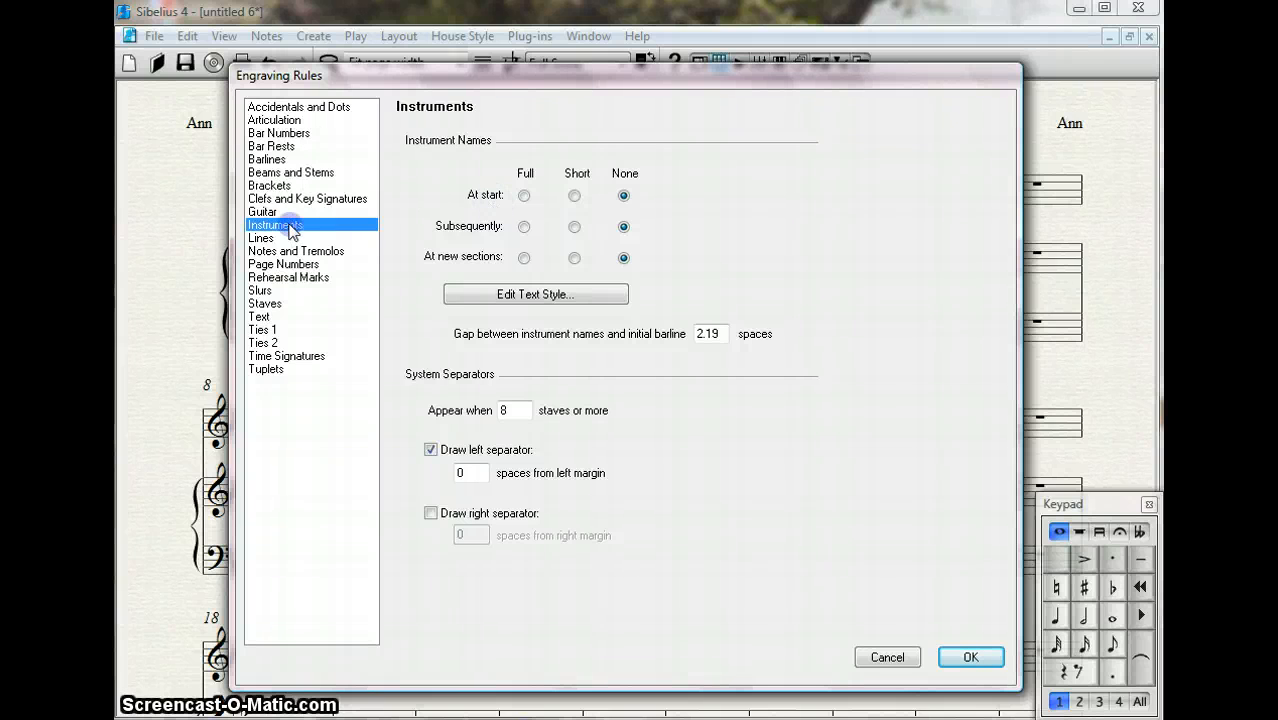
left_click(524, 196)
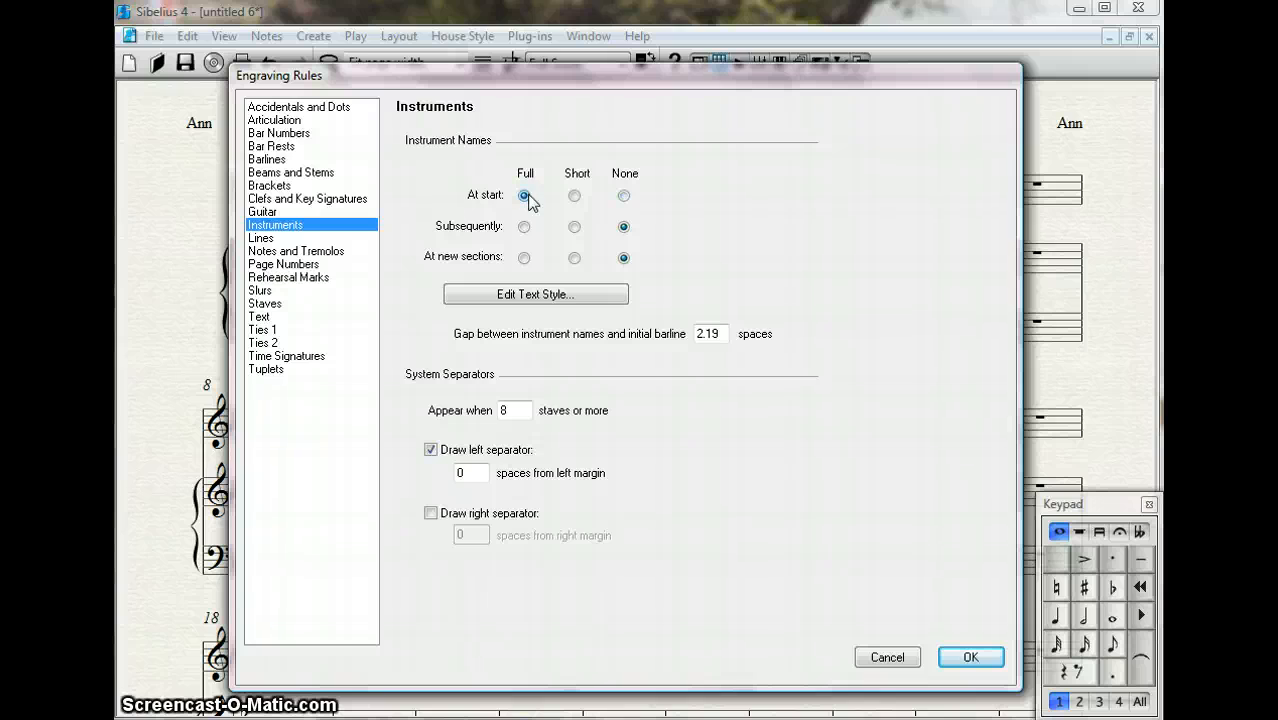
left_click(574, 227)
left_click(574, 258)
left_click(970, 657)
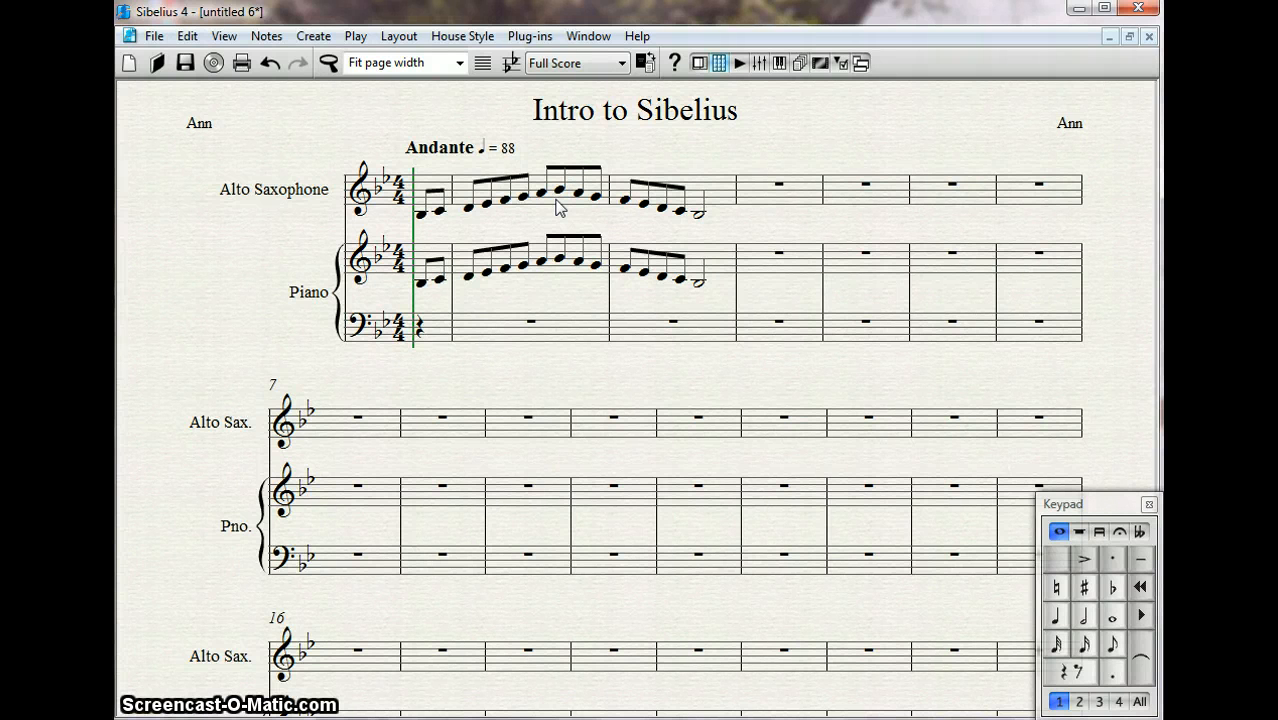
Display the score at transposing pitch and return it to concert pitch.
left_click(516, 70)
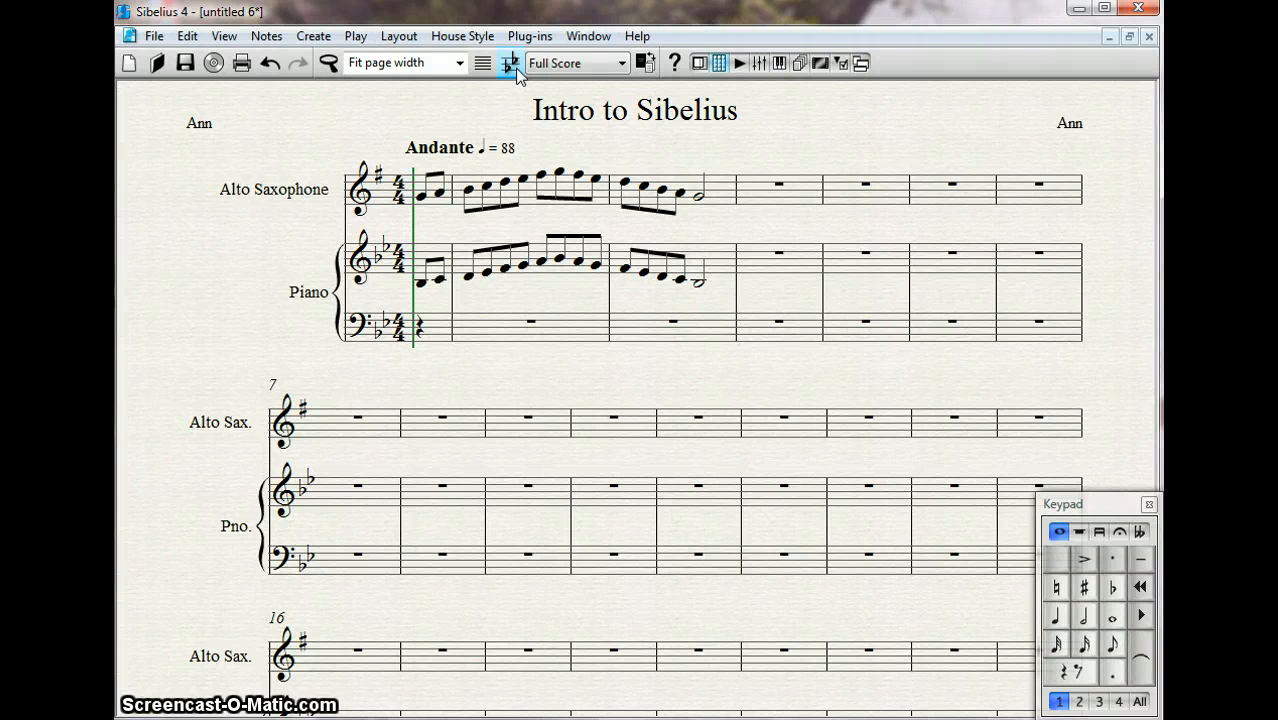
left_click(516, 72)
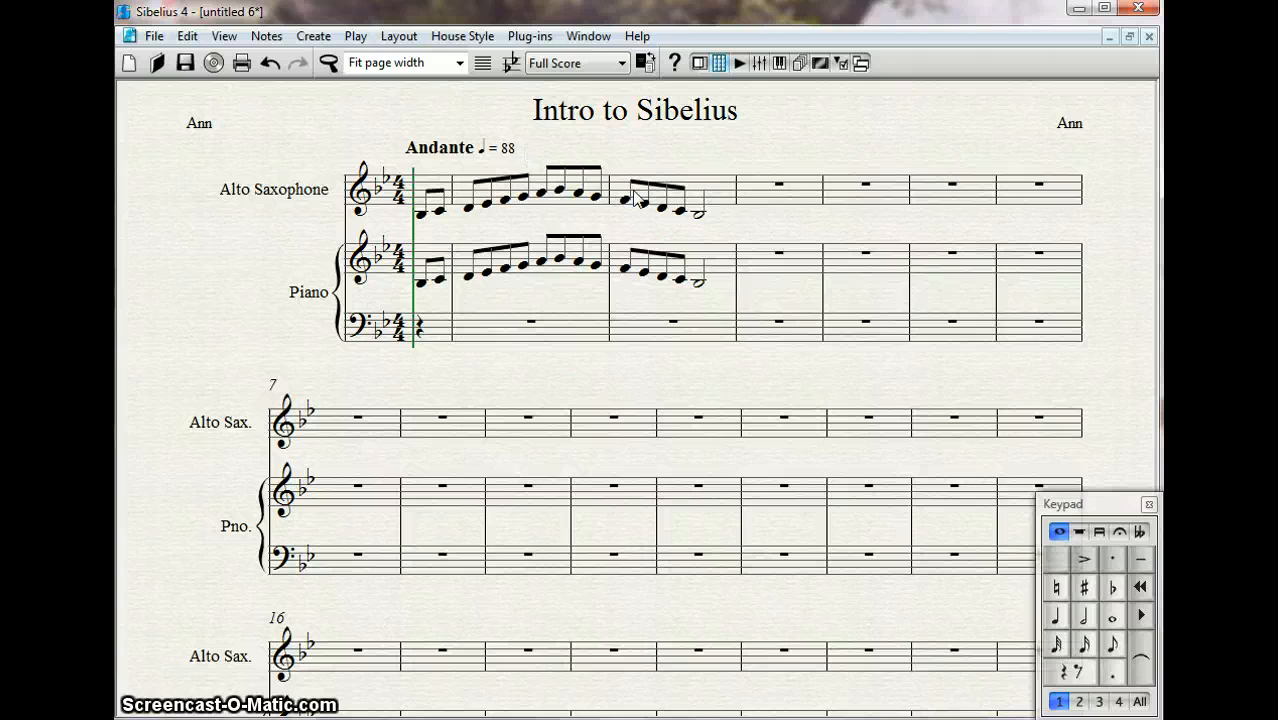
Try raising the alto saxophone's high B in the first full bar by an octave, lower it back, and clear the selection.
left_click(560, 191)
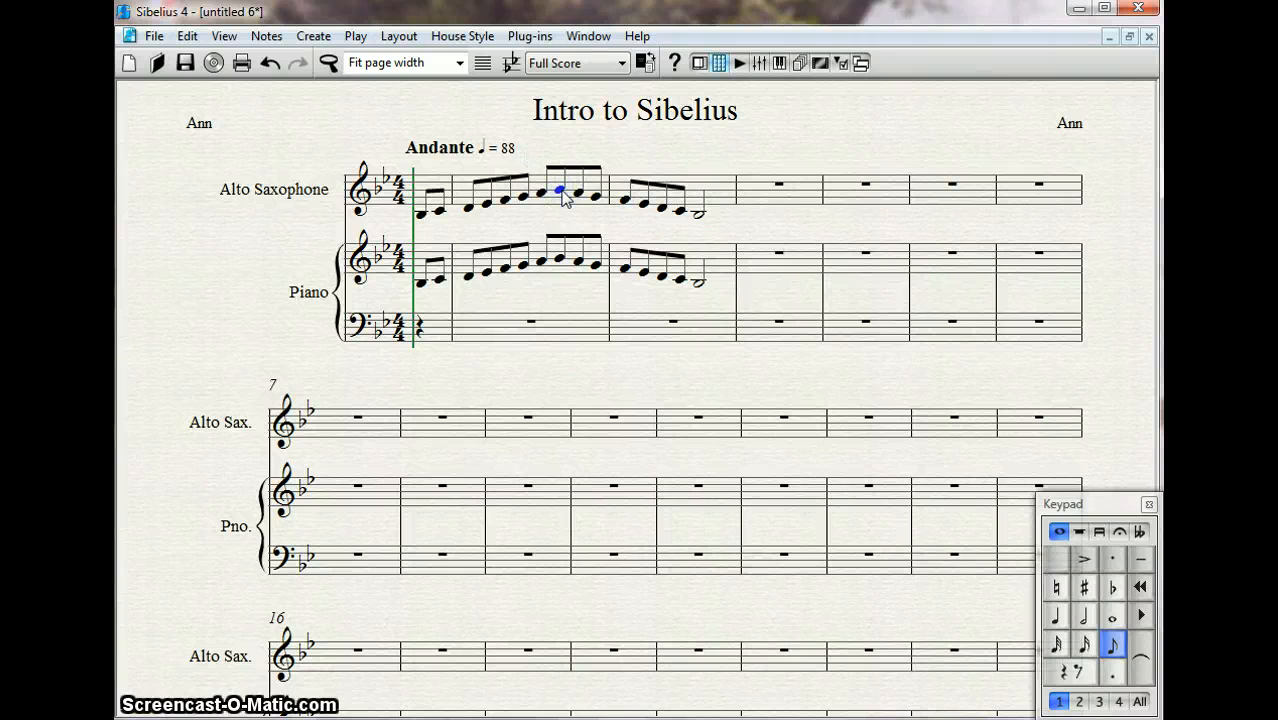
key("ctrl+Up")
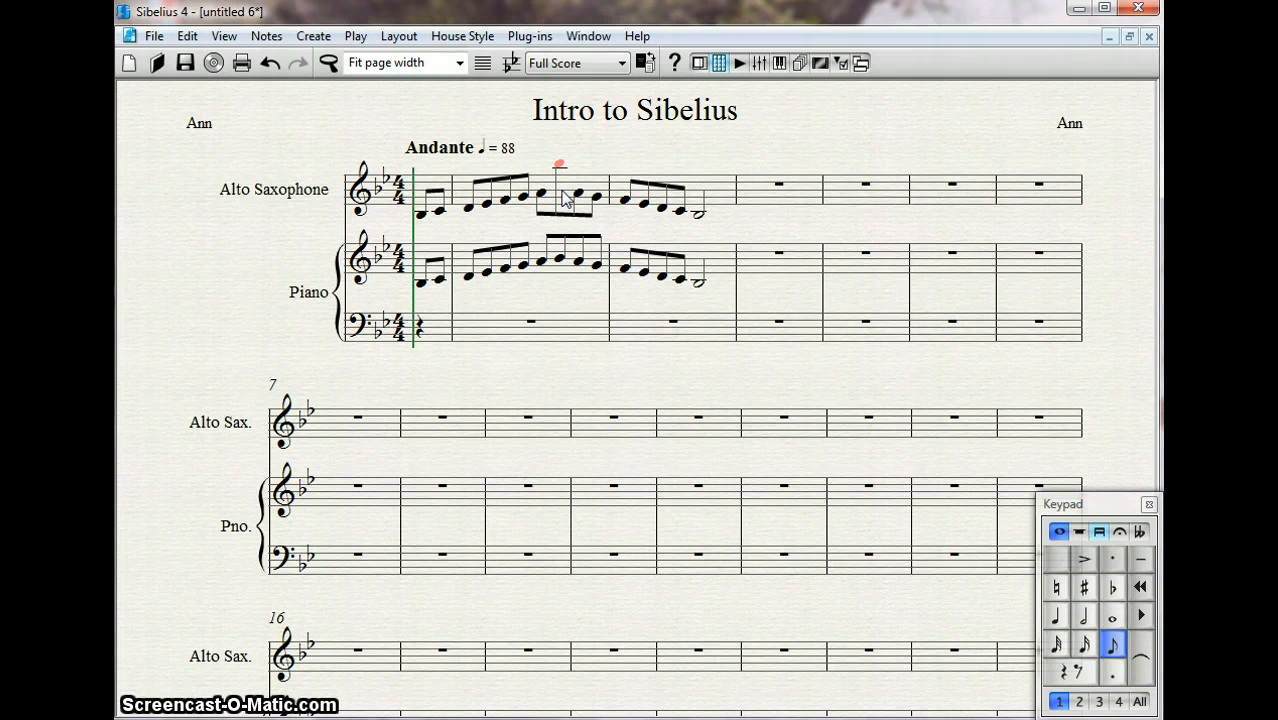
key("ctrl+Down")
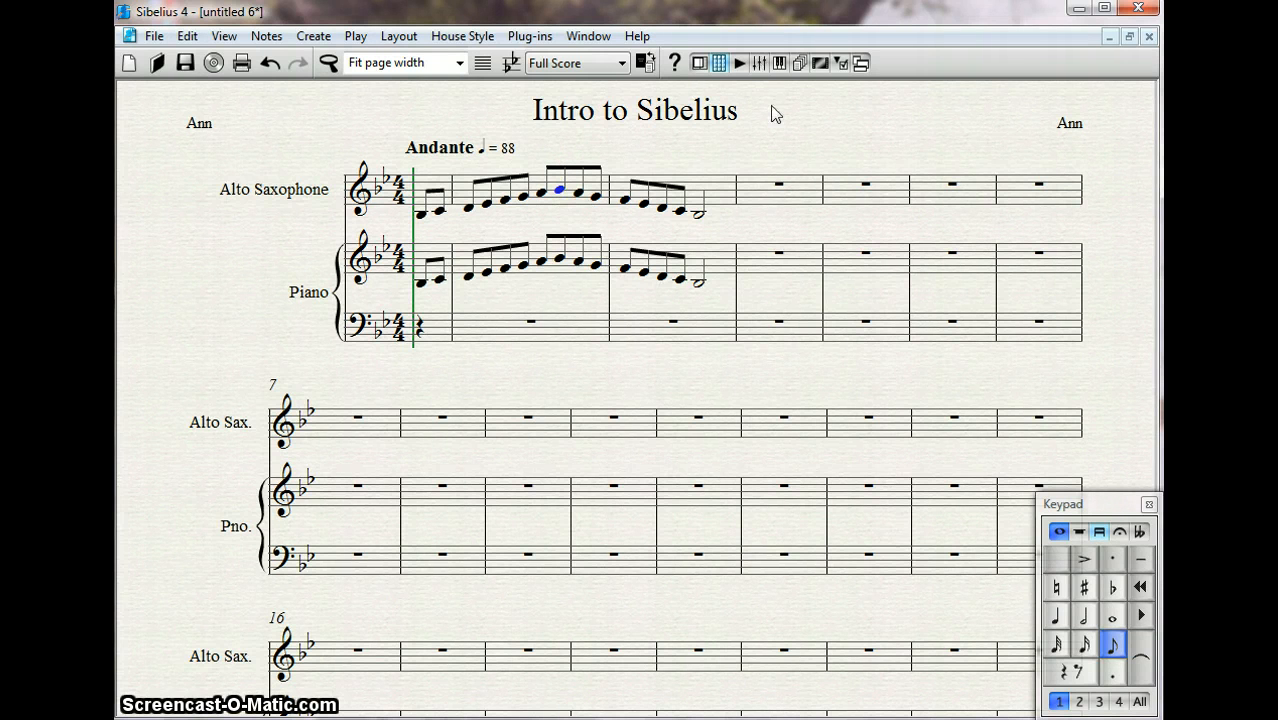
key("Escape")
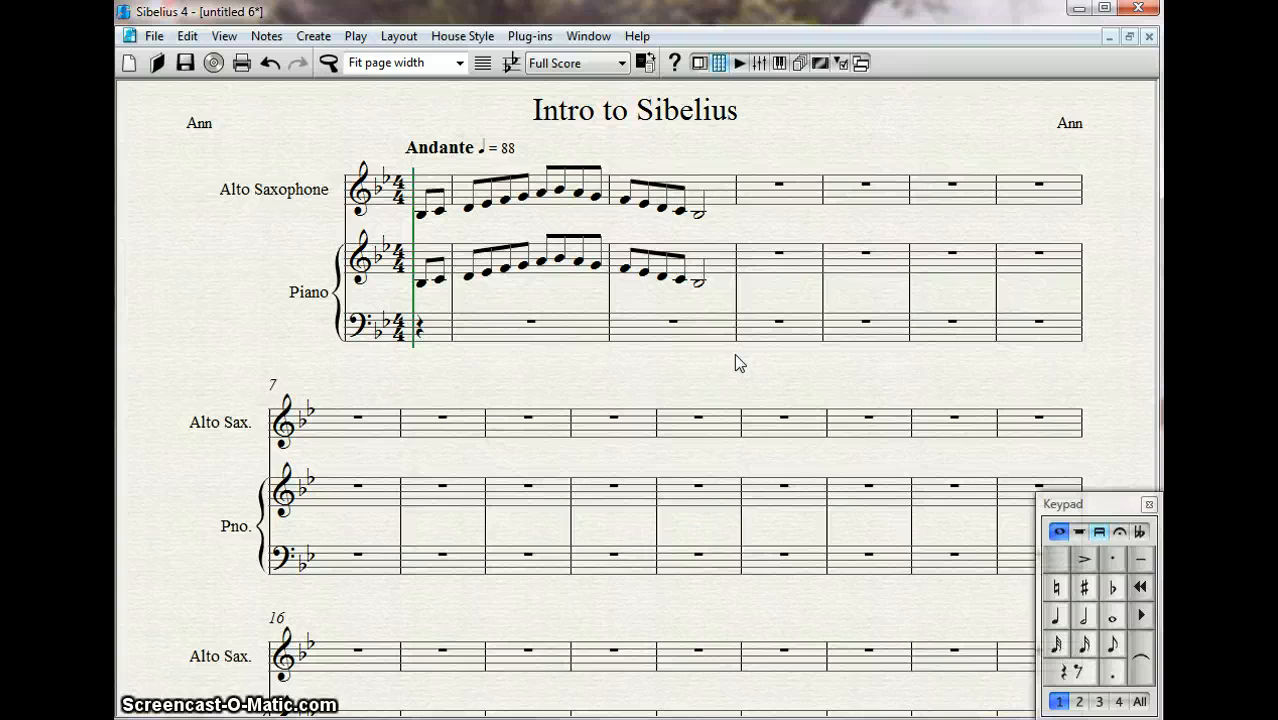
Try placing a bass clef at the end of the second full bar in the piano's upper staff, and delete it.
key("q")
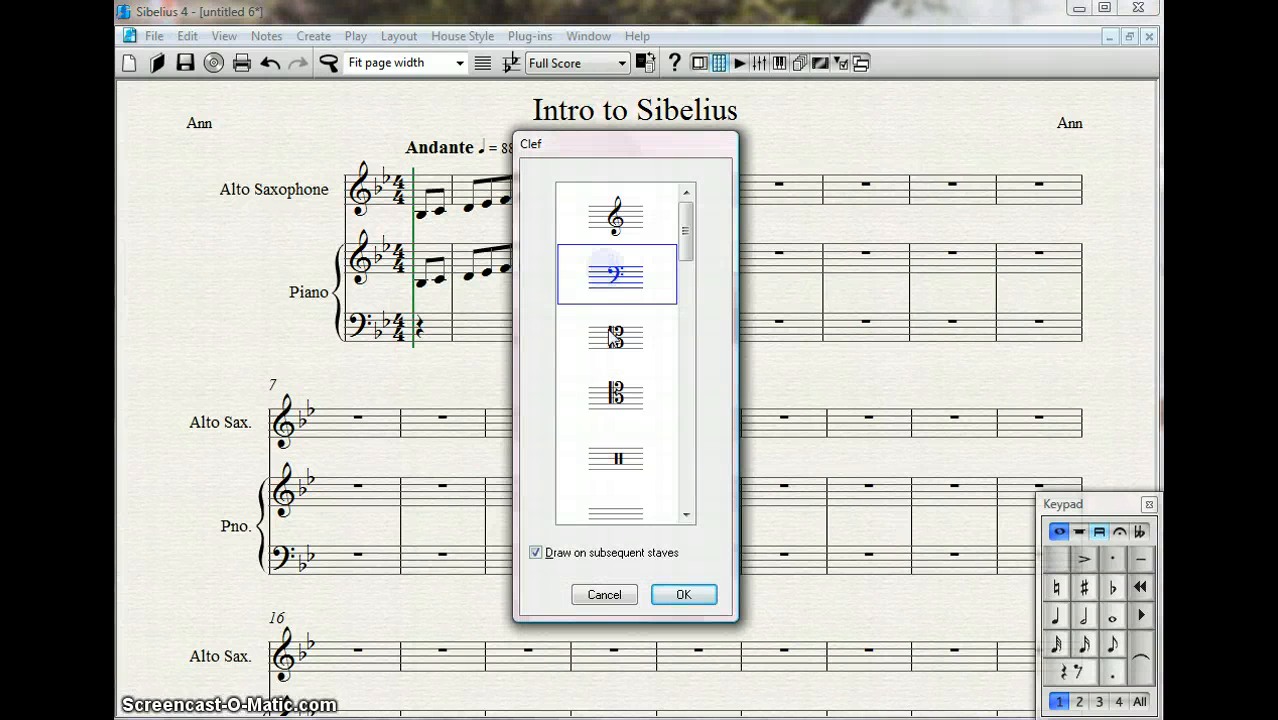
left_click(698, 600)
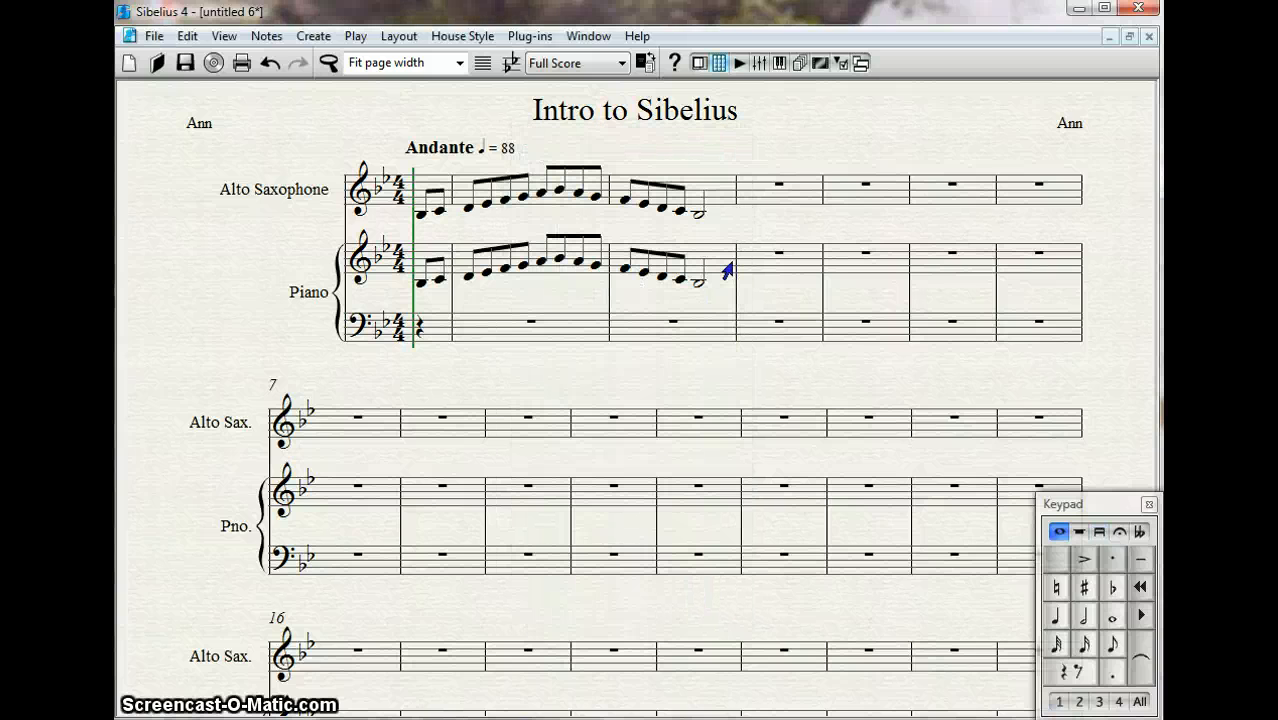
left_click(729, 259)
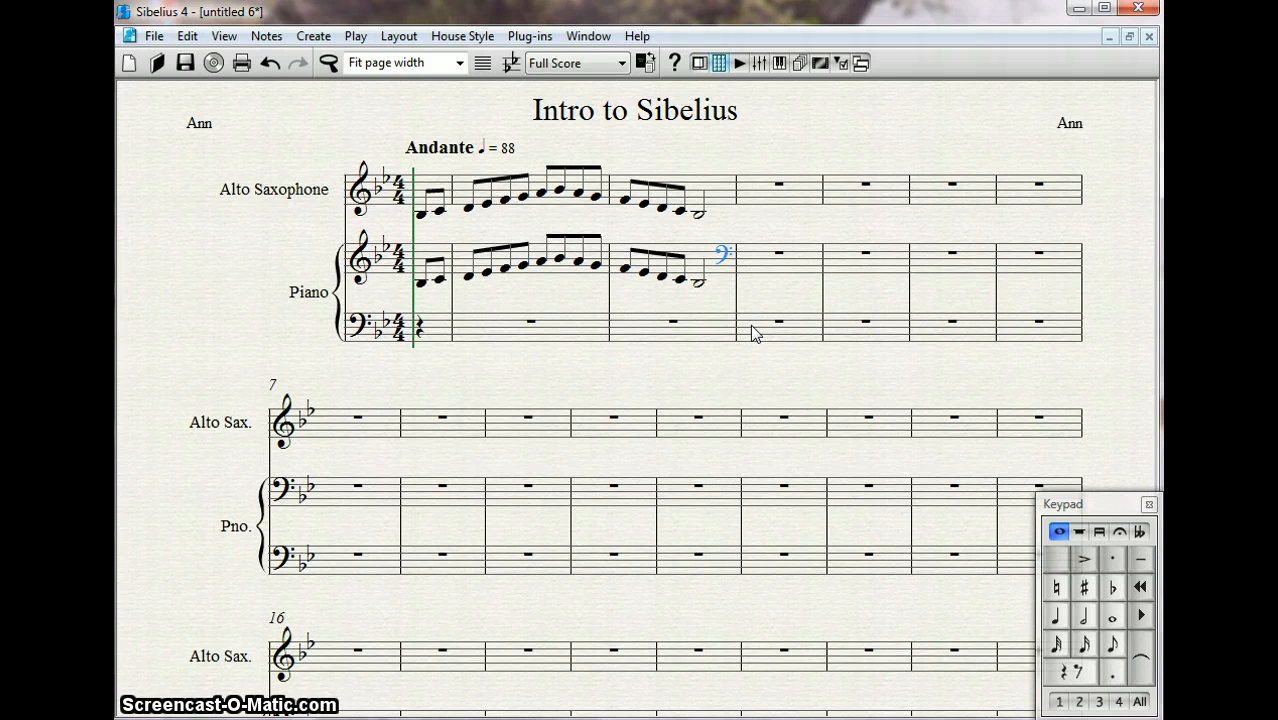
key("Delete")
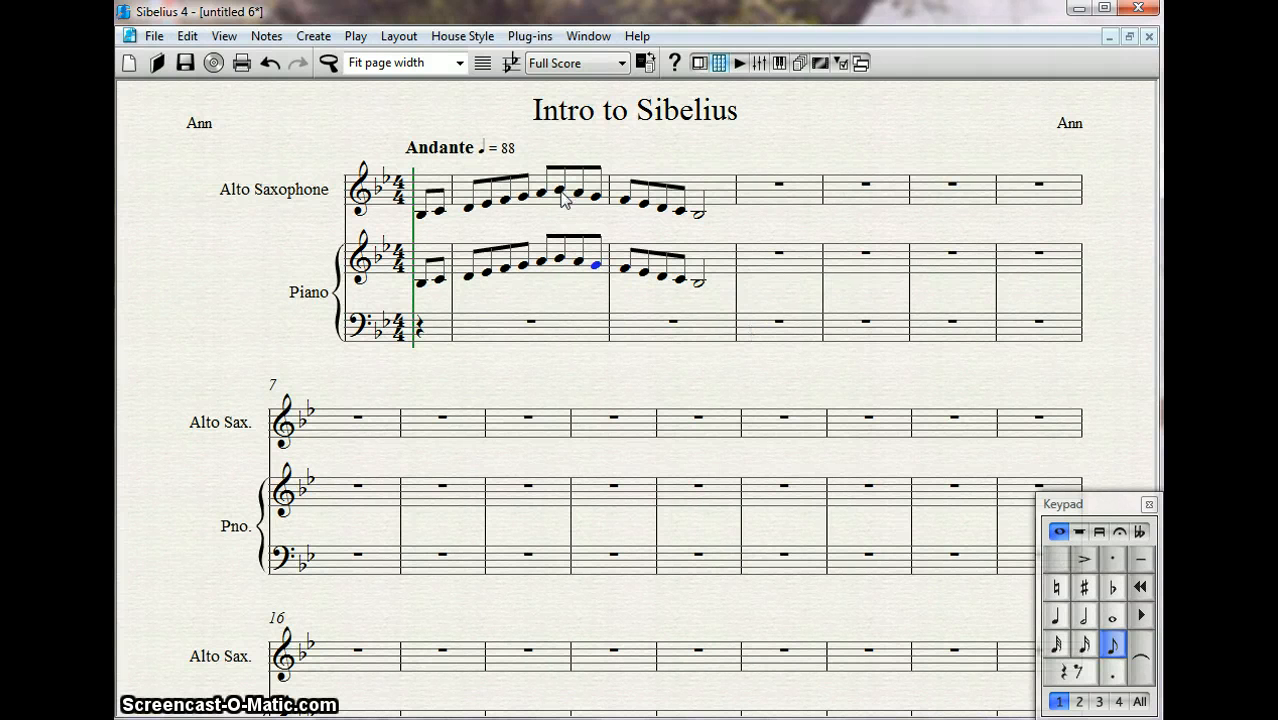
Split the bar rest in the alto saxophone's third full bar by changing it to a half rest.
left_click(781, 190)
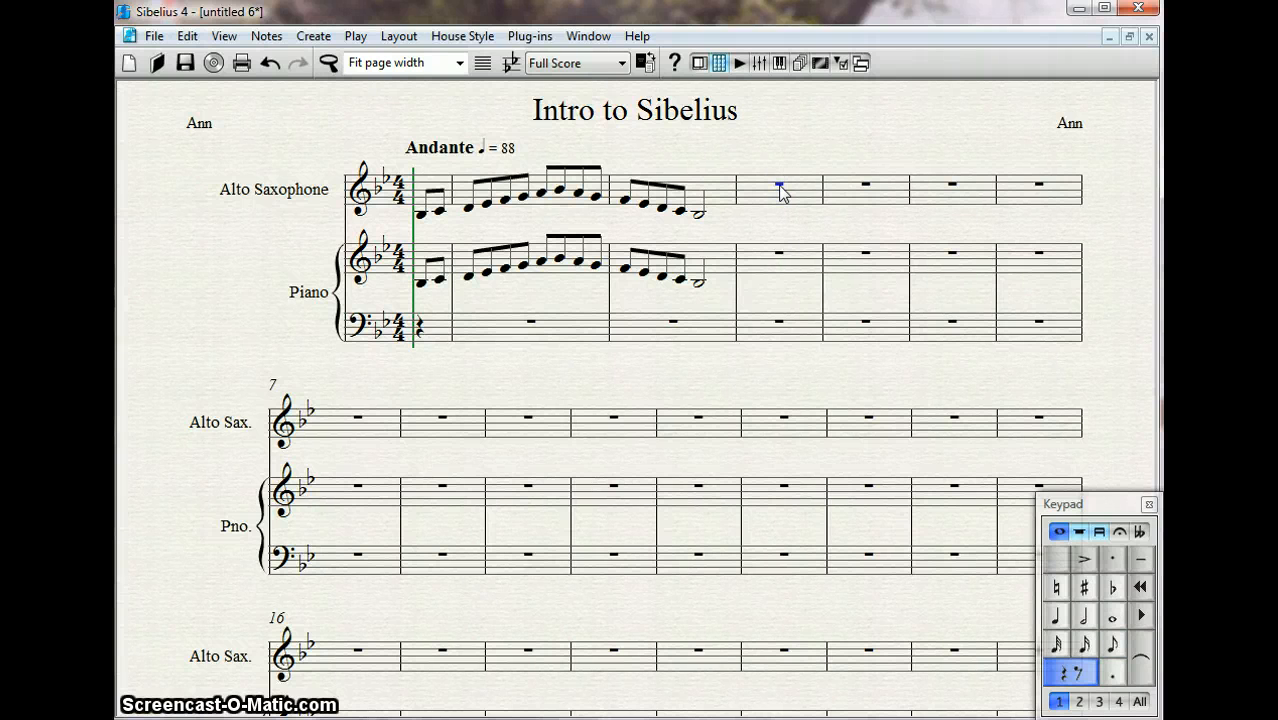
key("5")
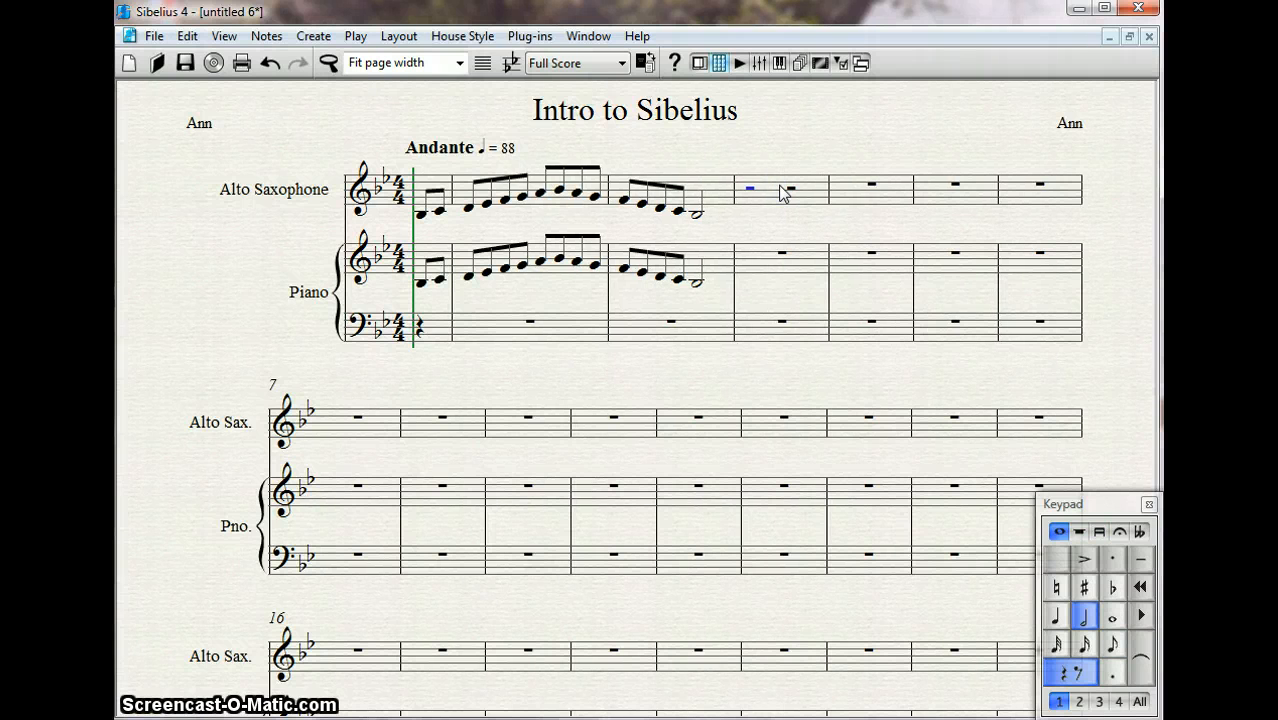
Enter two half-note Gs in the alto saxophone's third full bar and raise the second one by an octave.
key("g")
key("g")
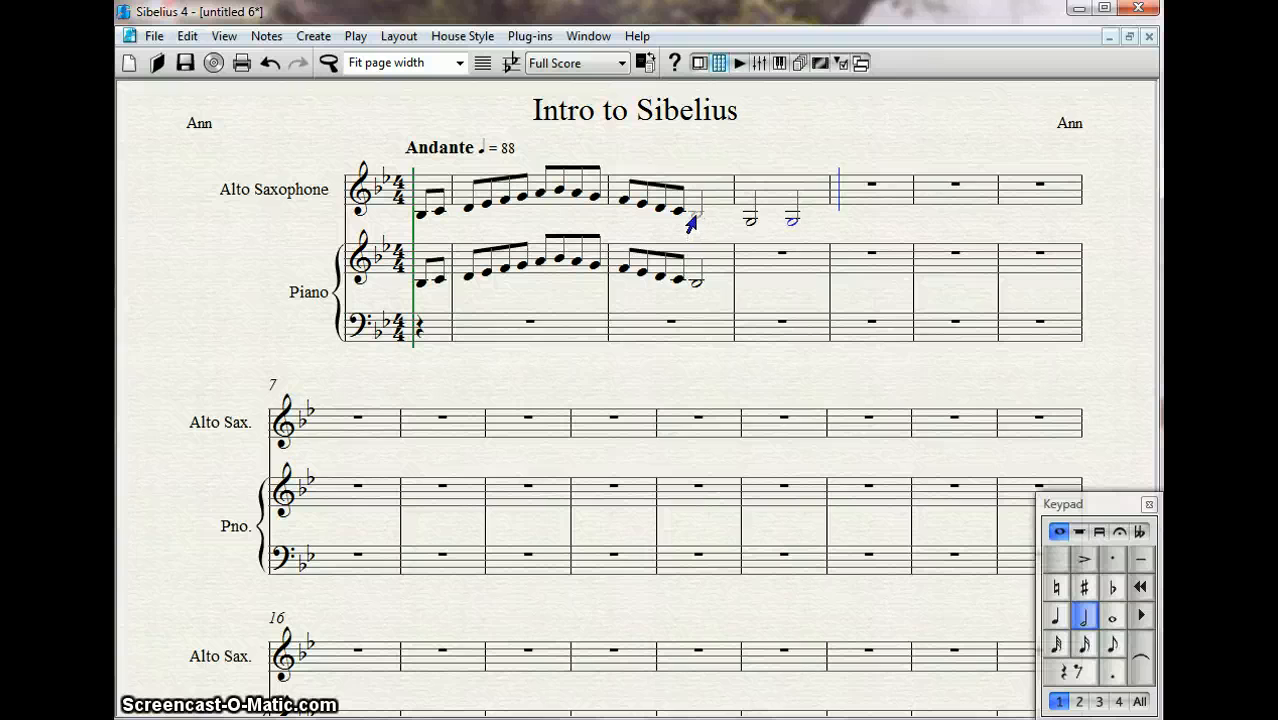
key("Up")
key("Up")
key("Up")
key("Up")
key("Up")
key("Up")
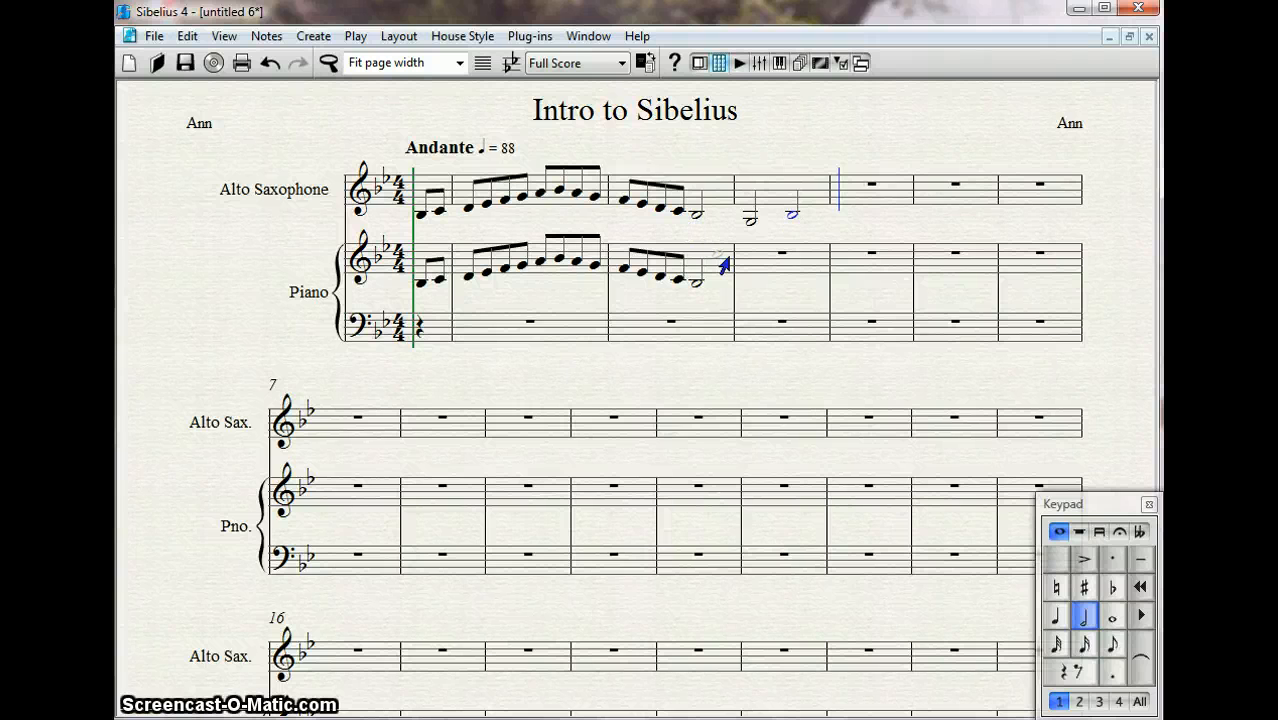
Raise the first half-note G in the alto saxophone's third full bar by an octave.
key("Left")
key("Left")
key("Up")
key("Up")
key("Up")
key("Up")
key("Up")
key("Up")
key("Right")
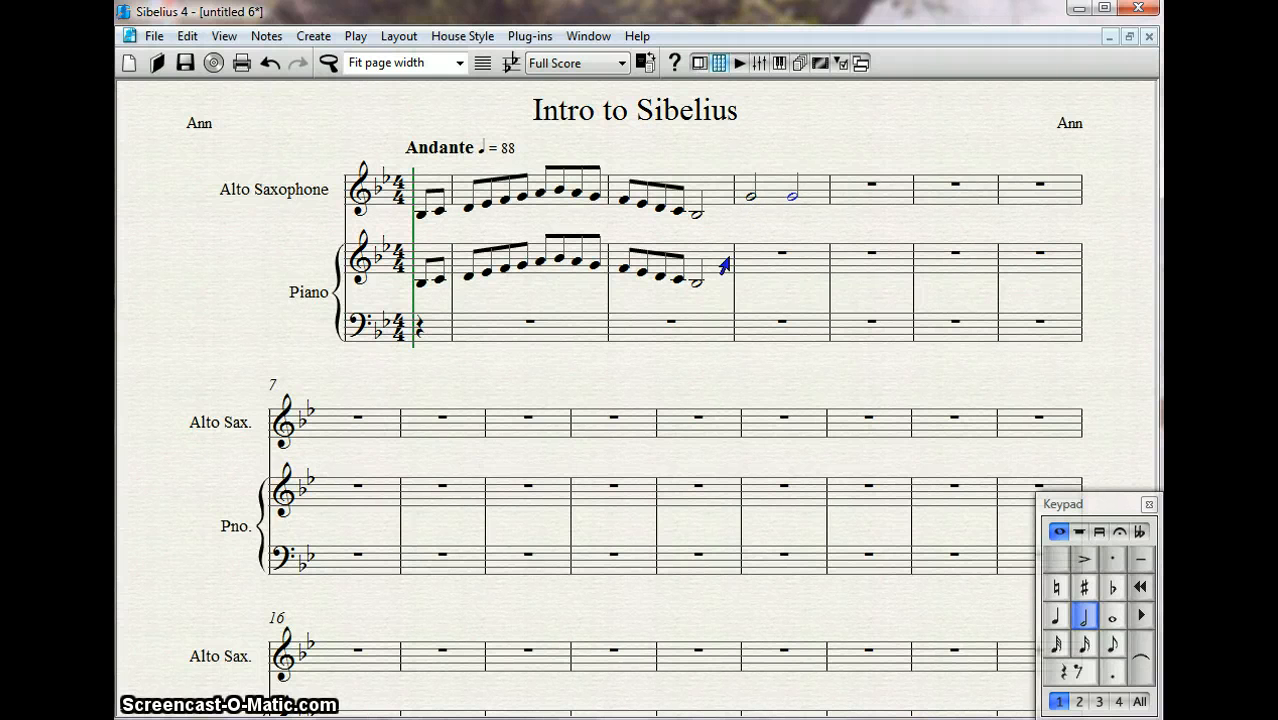
Enter two half-note As in the alto saxophone's fourth full bar, deleting the mistaken B, and clear the selection.
key("n")
key("a")
key("b")
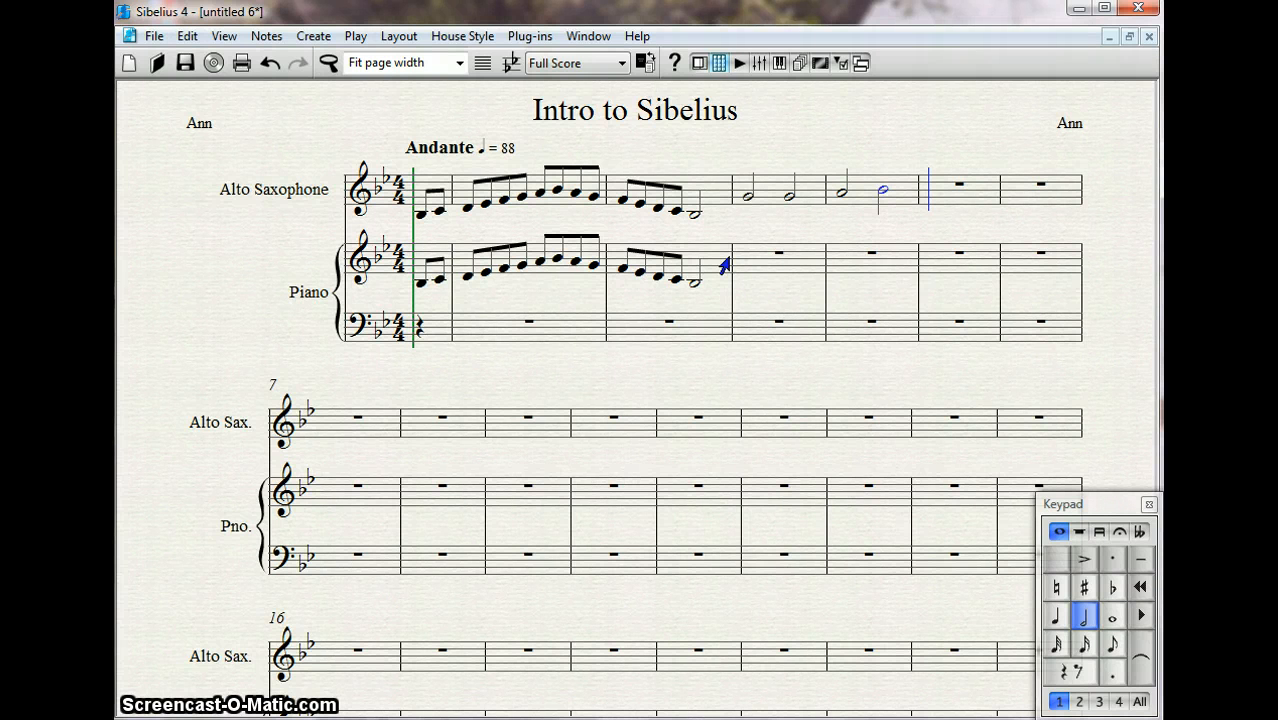
key("BackSpace")
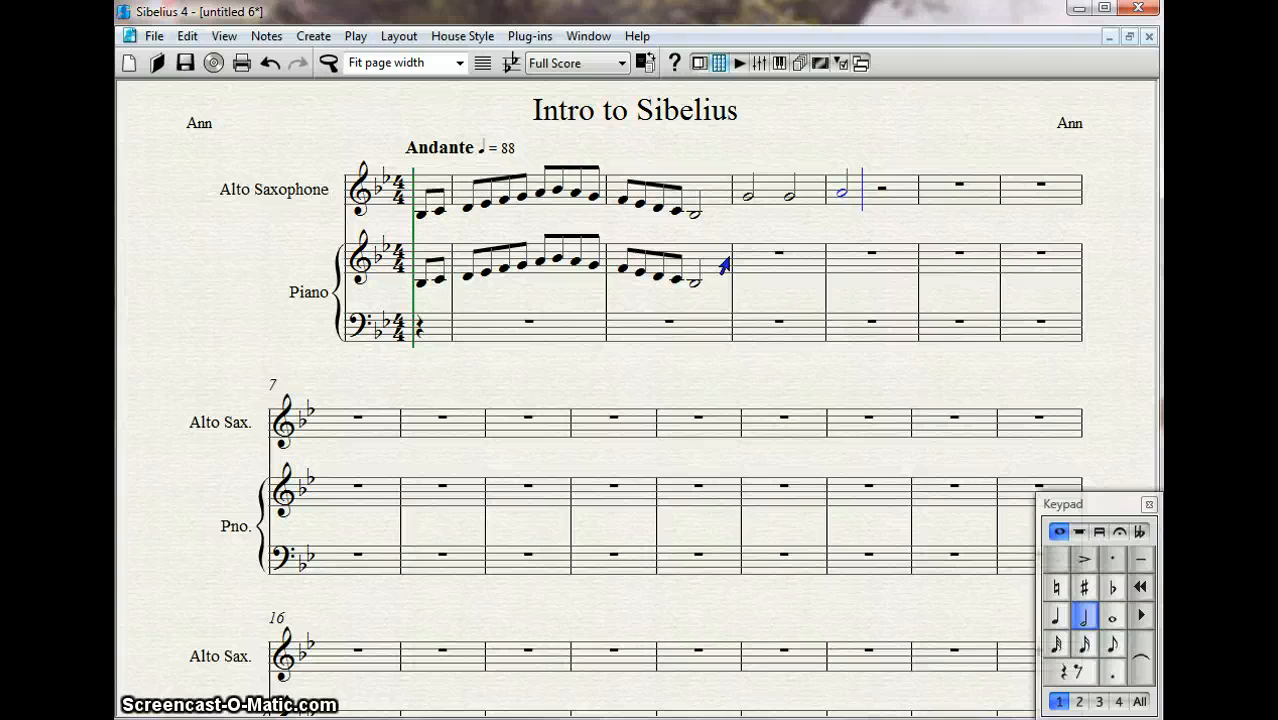
key("b")
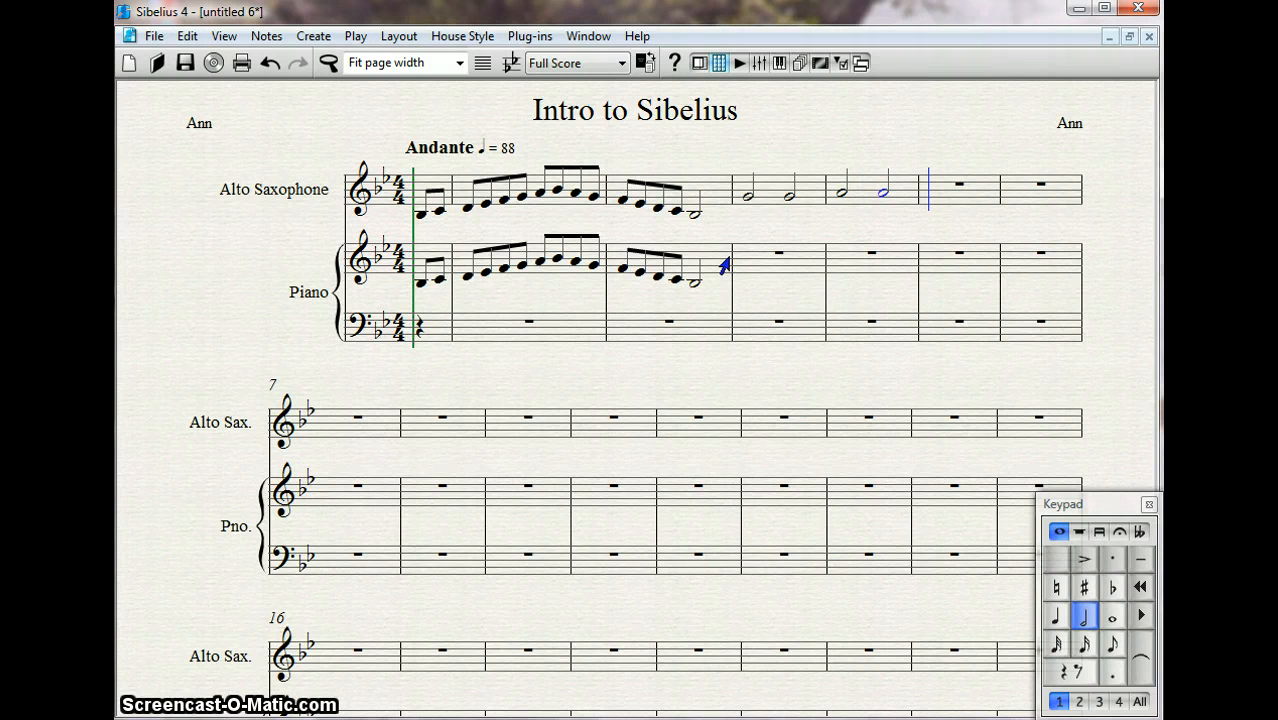
key("Escape")
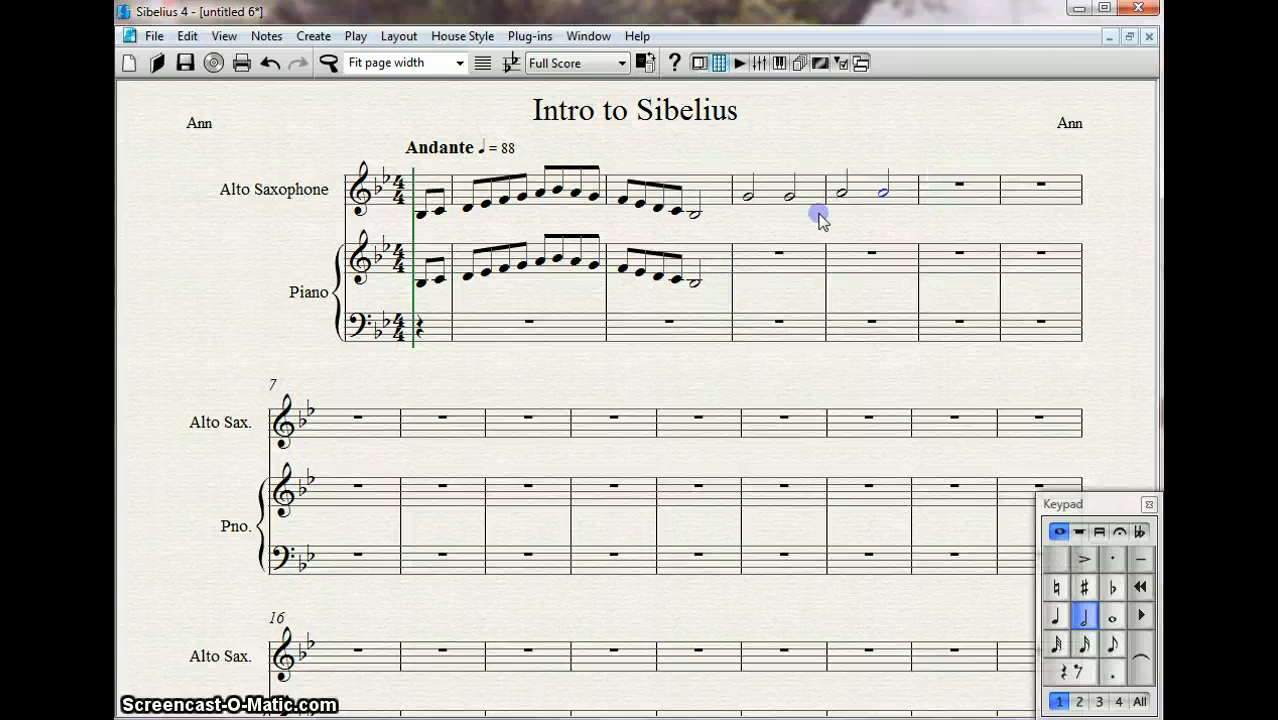
key("Escape")
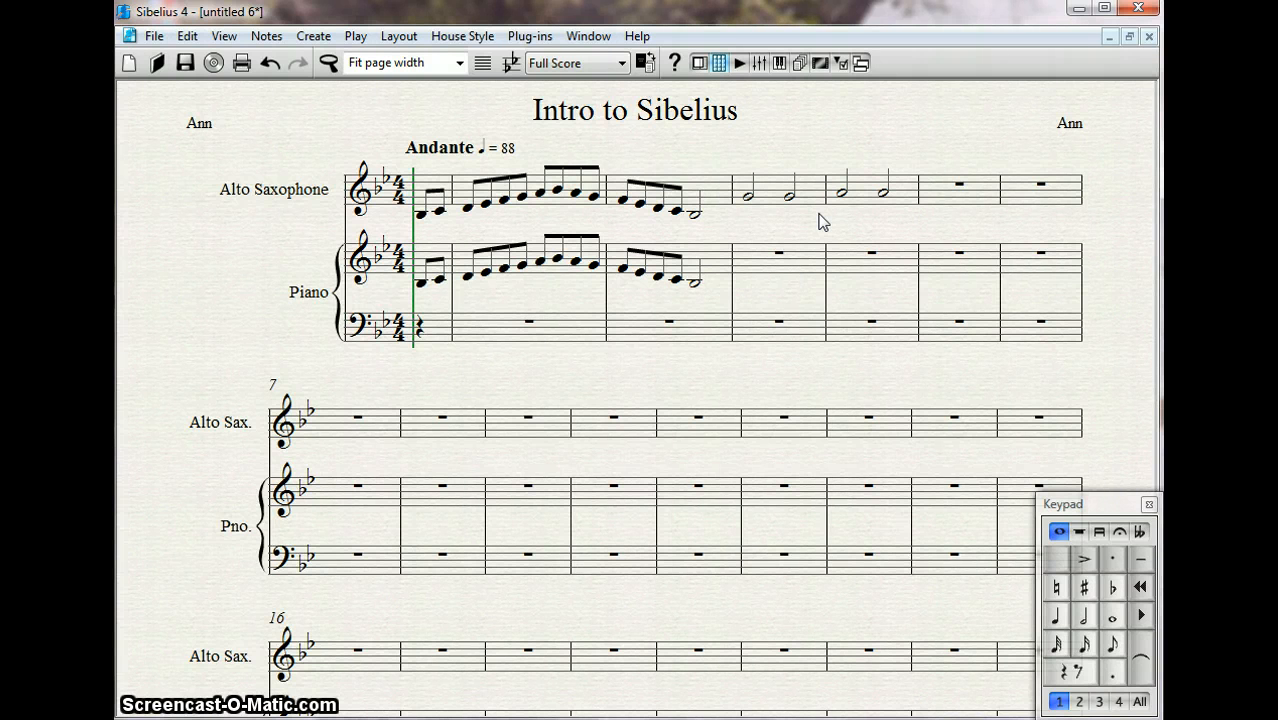
Show the Navigator and use it to view page 2 and return to page 1.
left_click(699, 62)
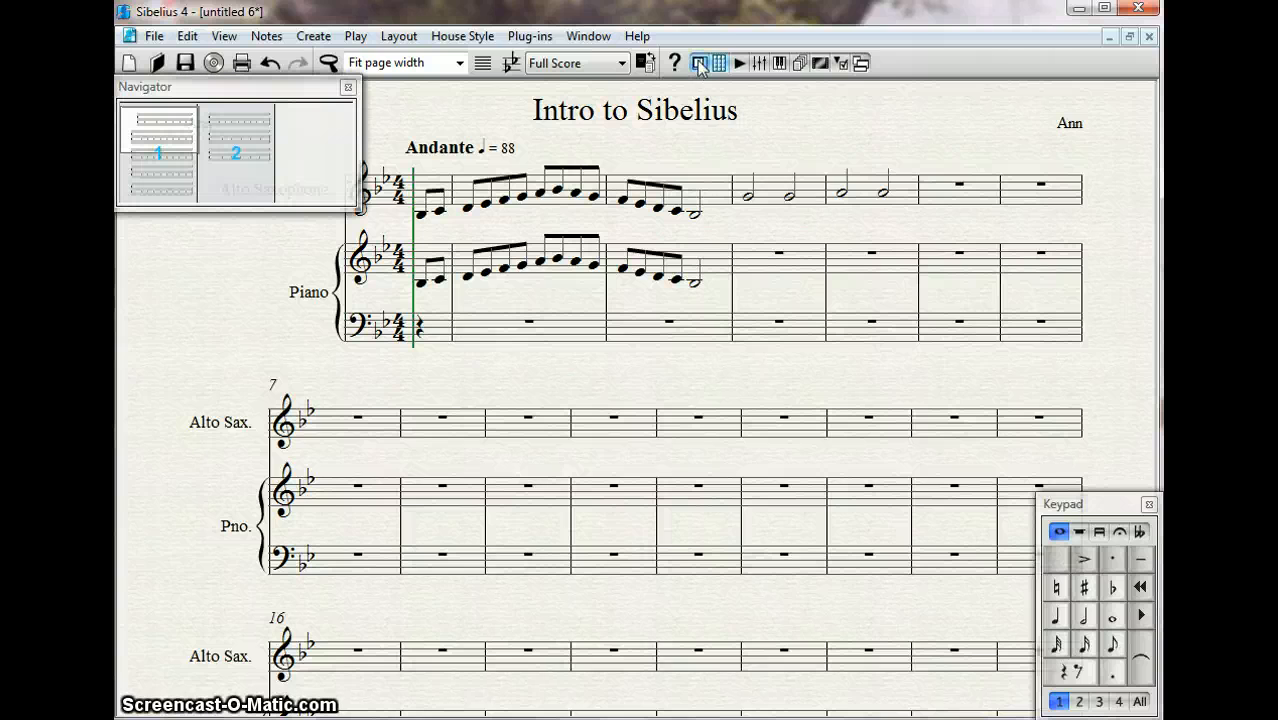
left_click(222, 143)
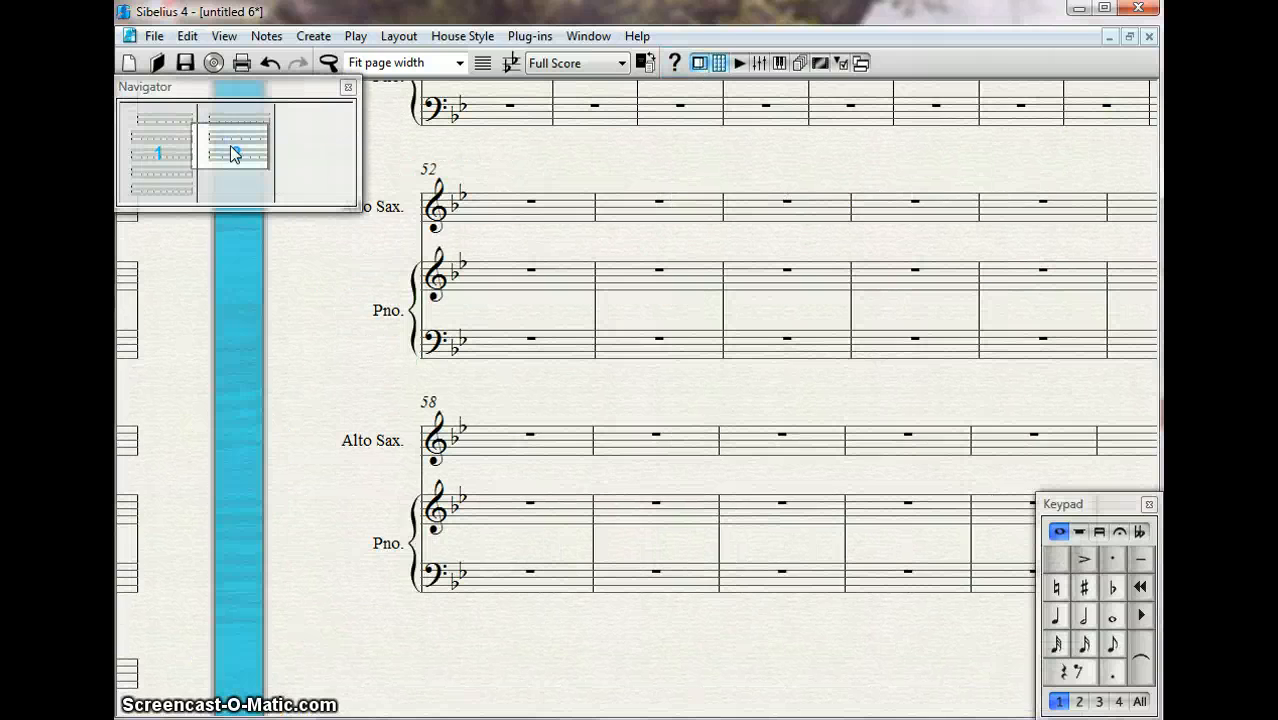
left_click(170, 133)
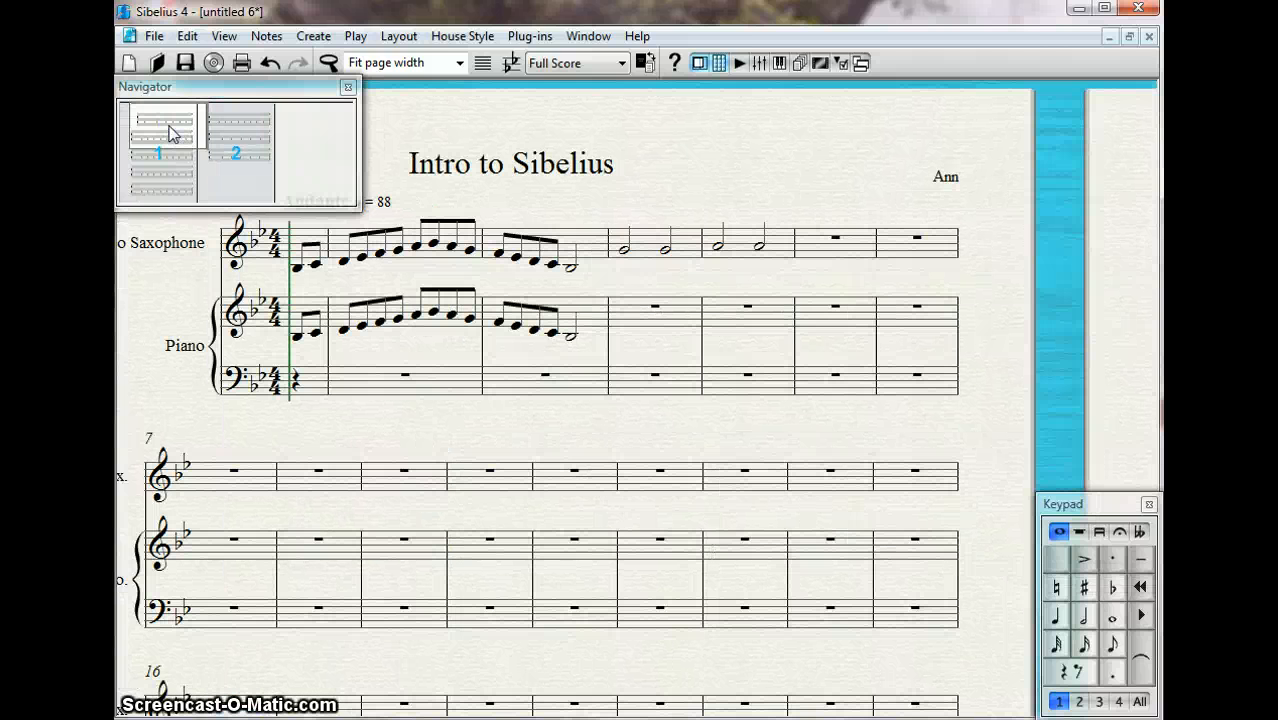
Show the playback controls, play the score from the beginning, and stop and rewind it to the start.
left_click(739, 62)
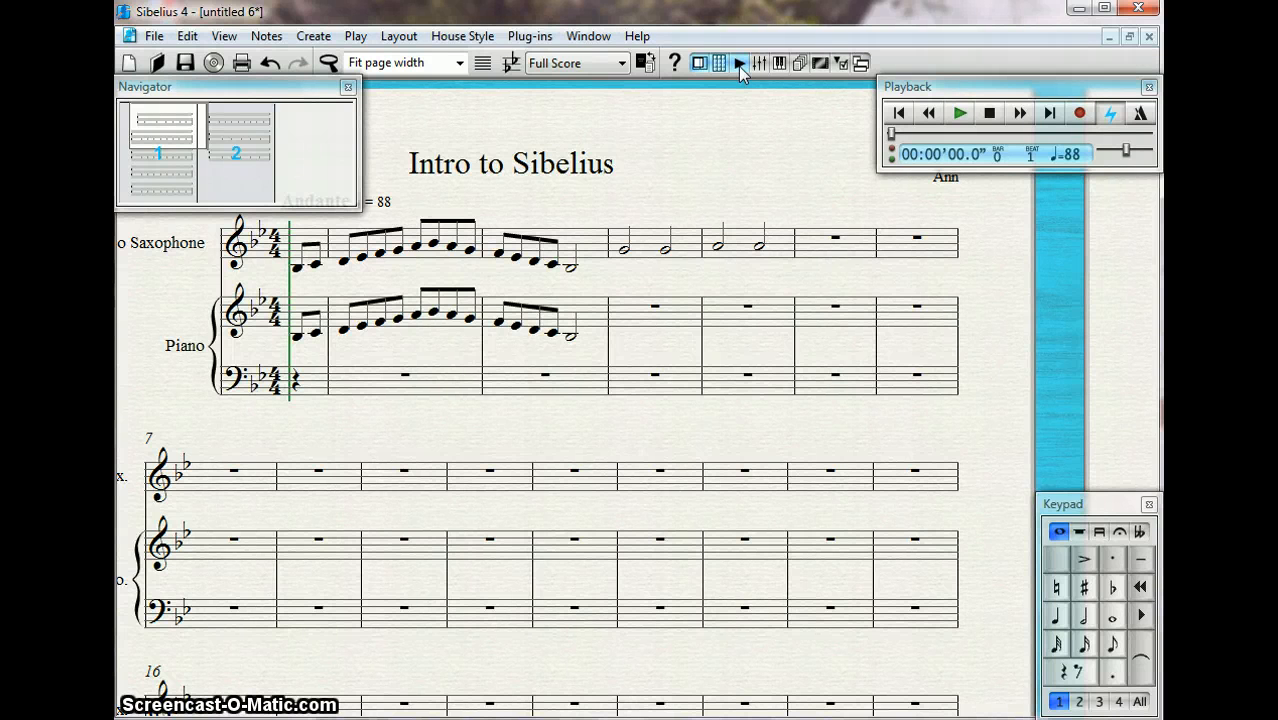
left_click(959, 114)
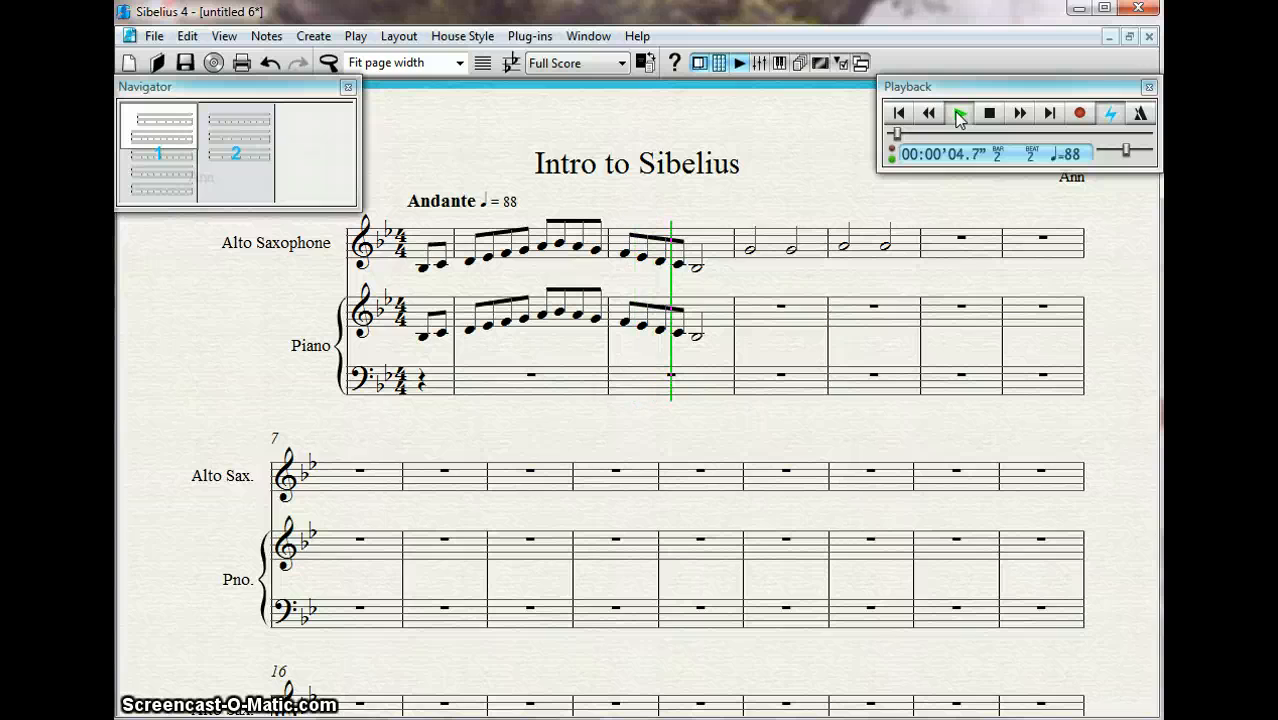
left_click(959, 114)
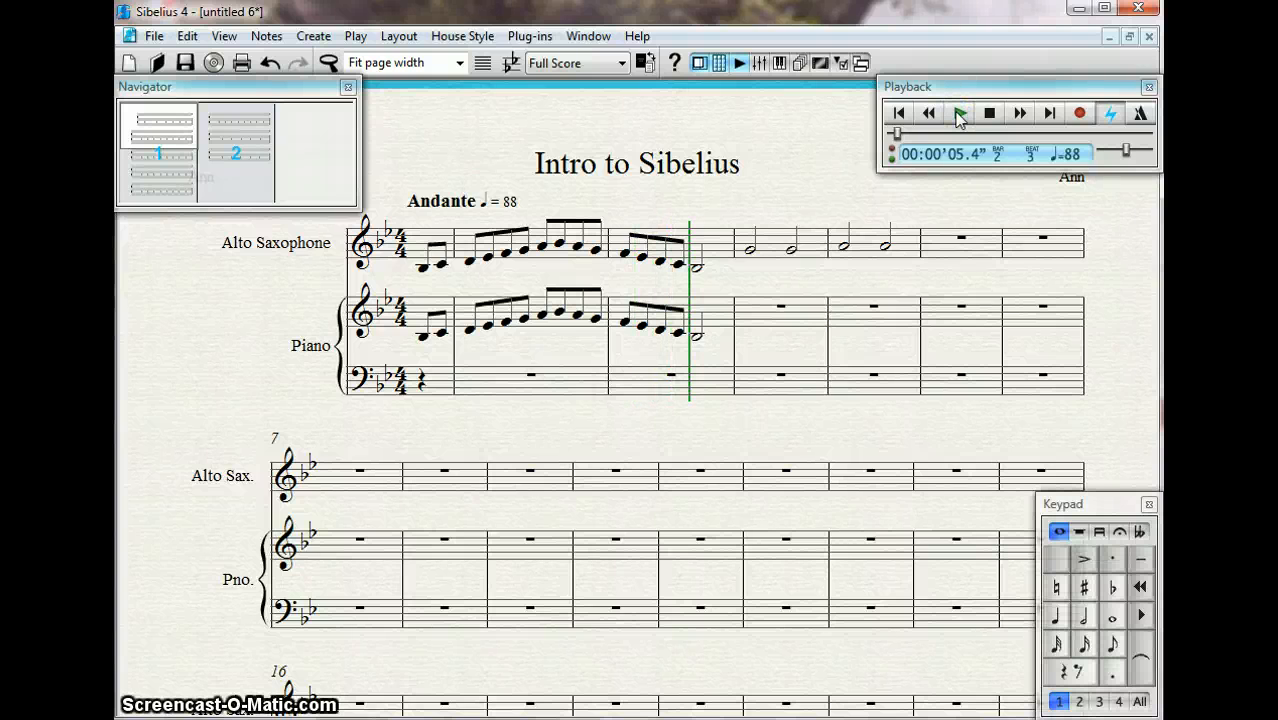
left_click(895, 111)
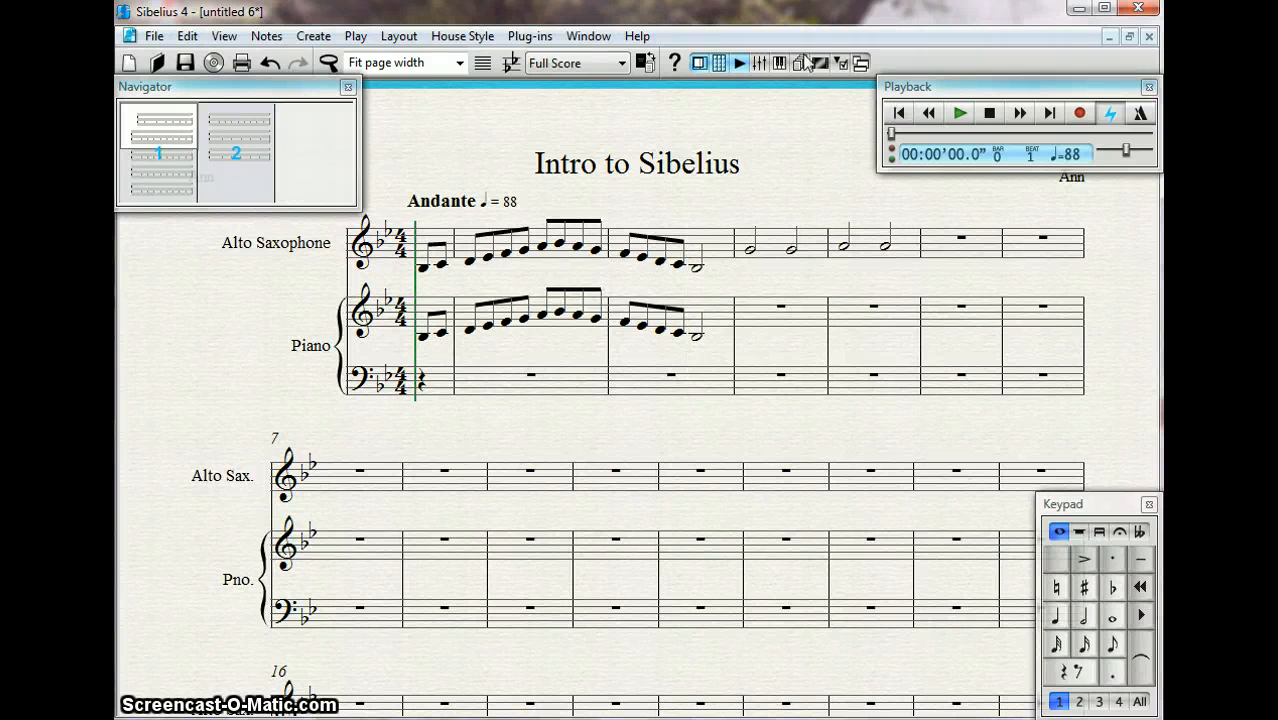
View the Mixer and close it, and put away the Playback window.
left_click(760, 63)
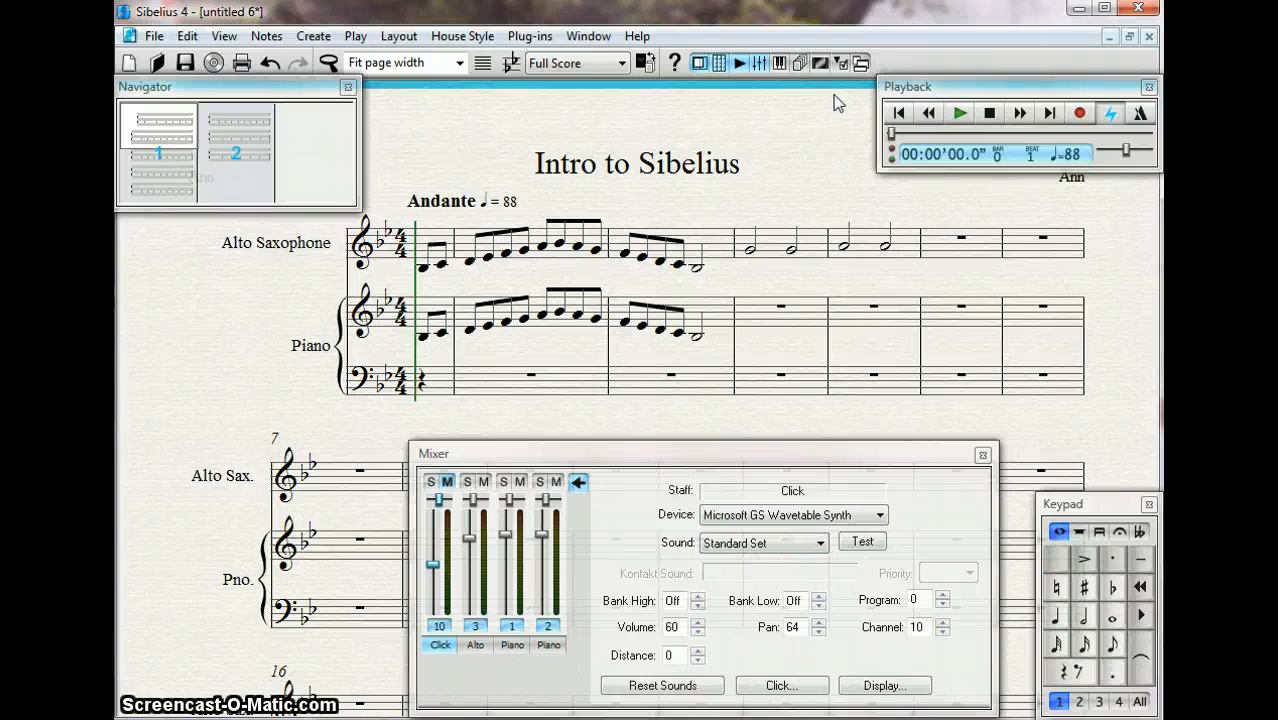
left_click(982, 455)
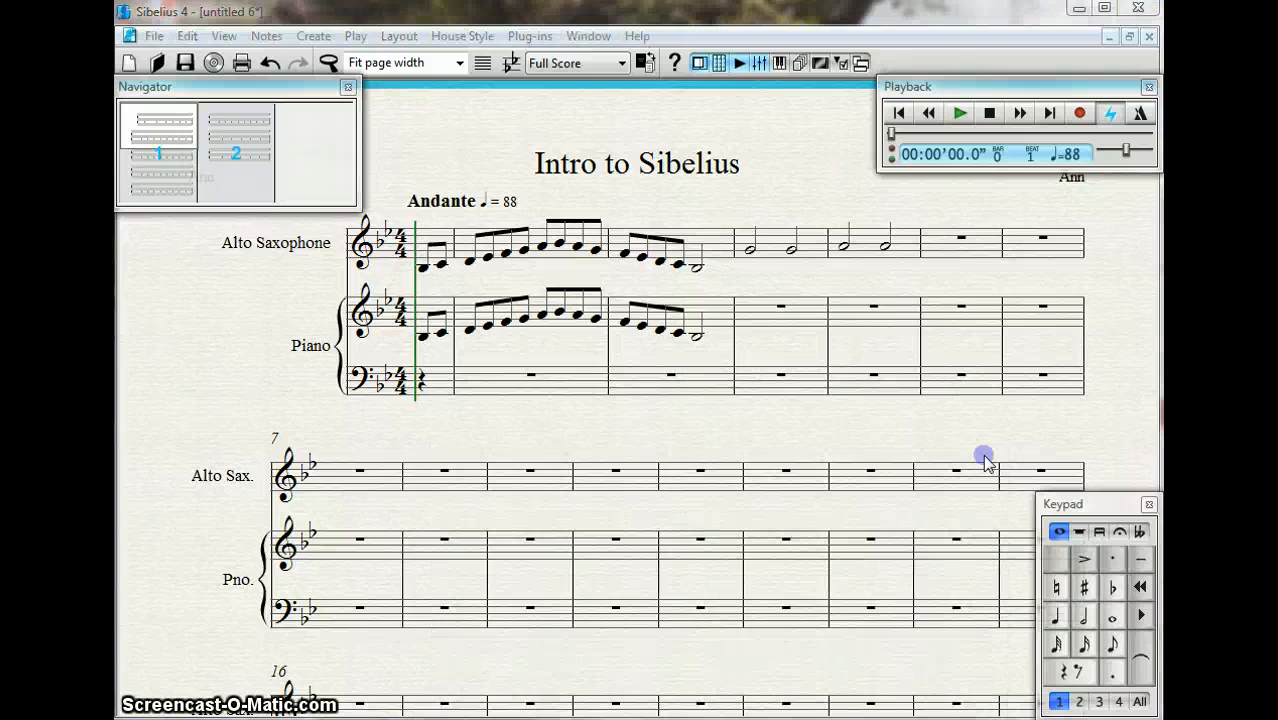
left_click_drag(1069, 90, 322, 628)
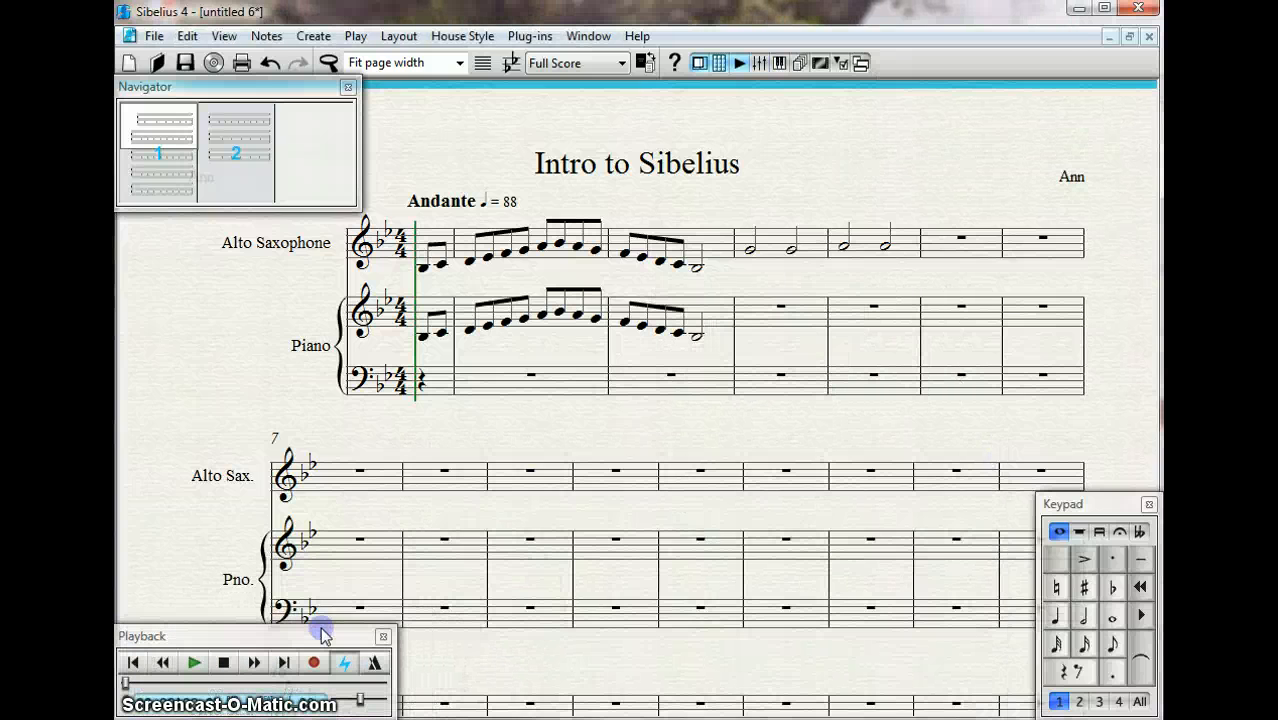
left_click(382, 636)
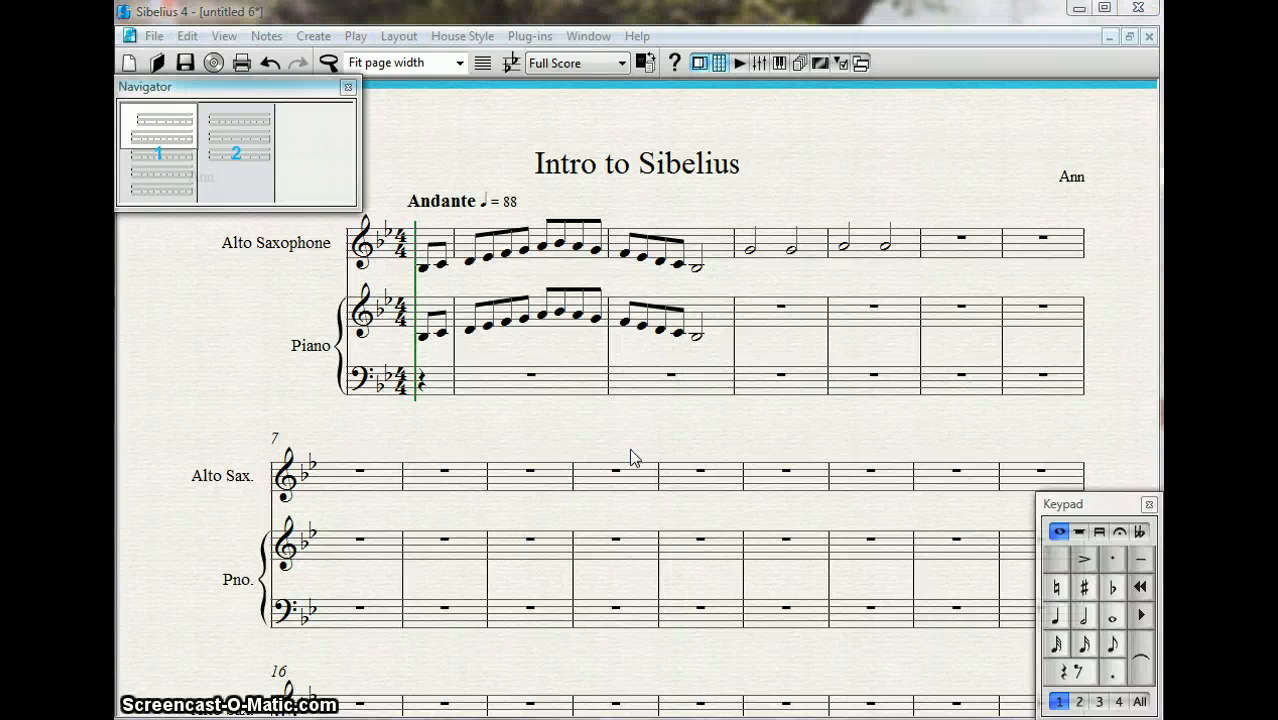
Enter two quarter-note Gs at the start of the third full bar in the piano's upper staff.
left_click(781, 308)
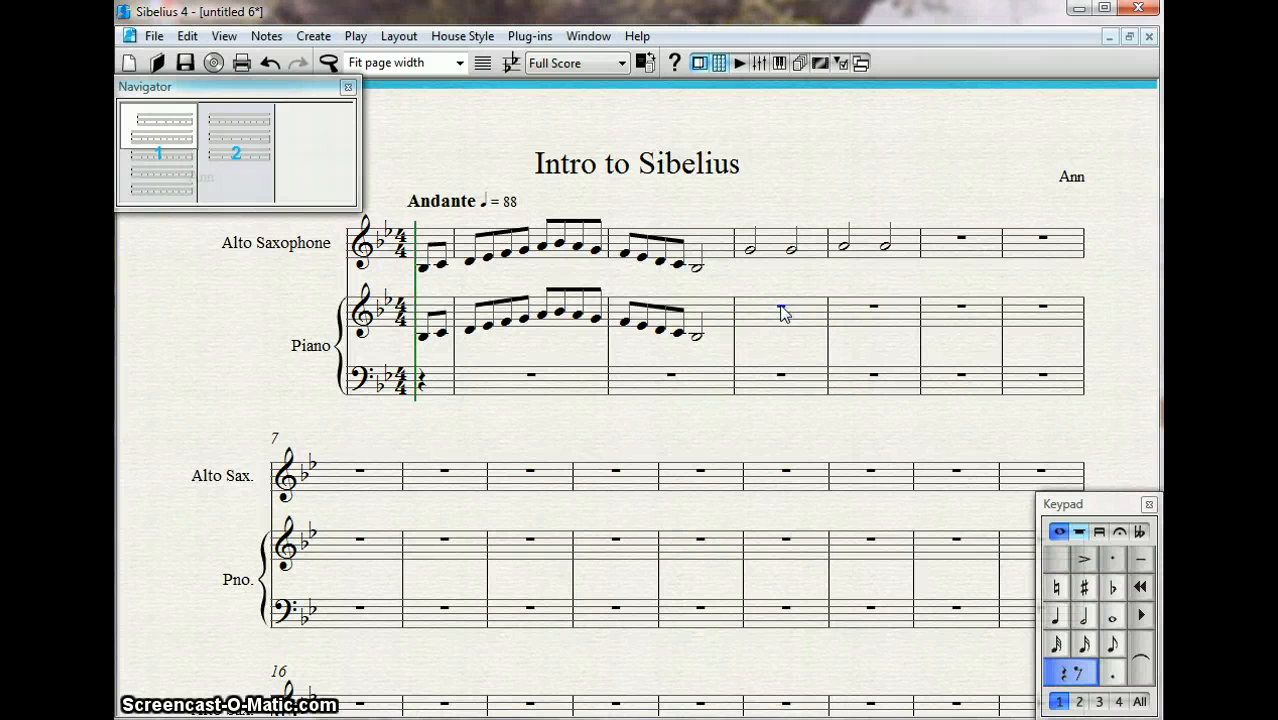
key("4")
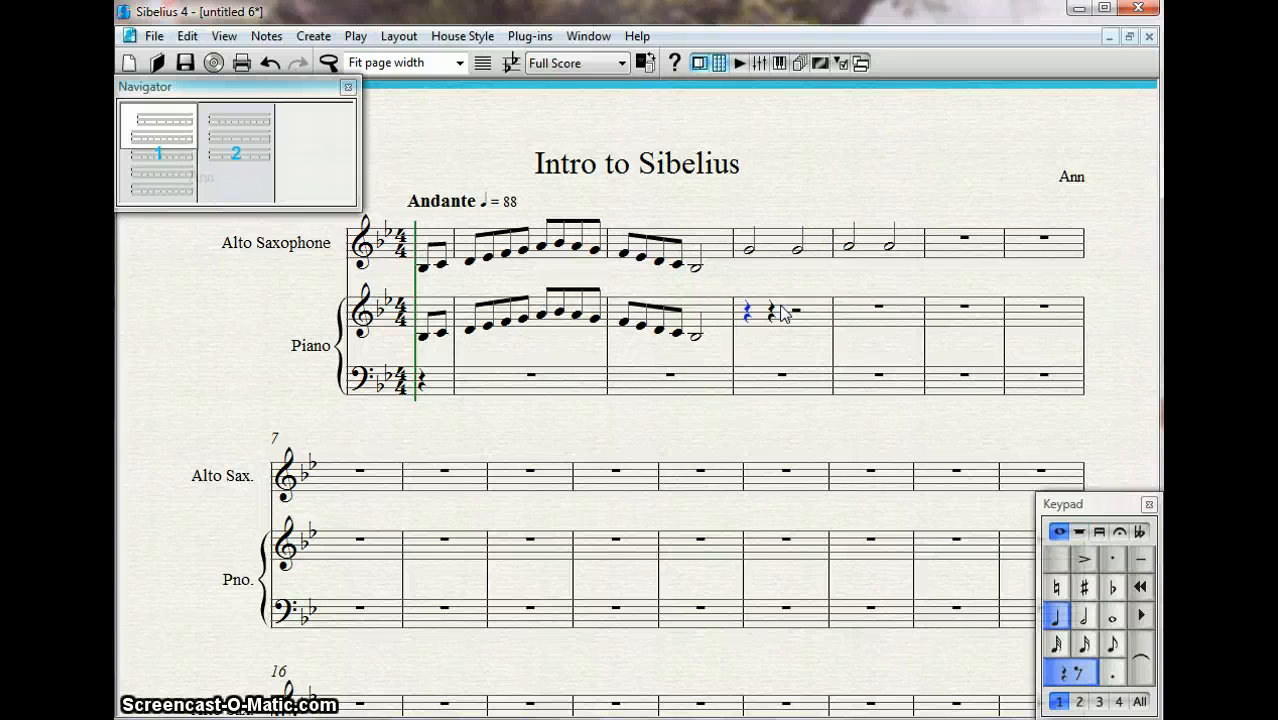
key("c")
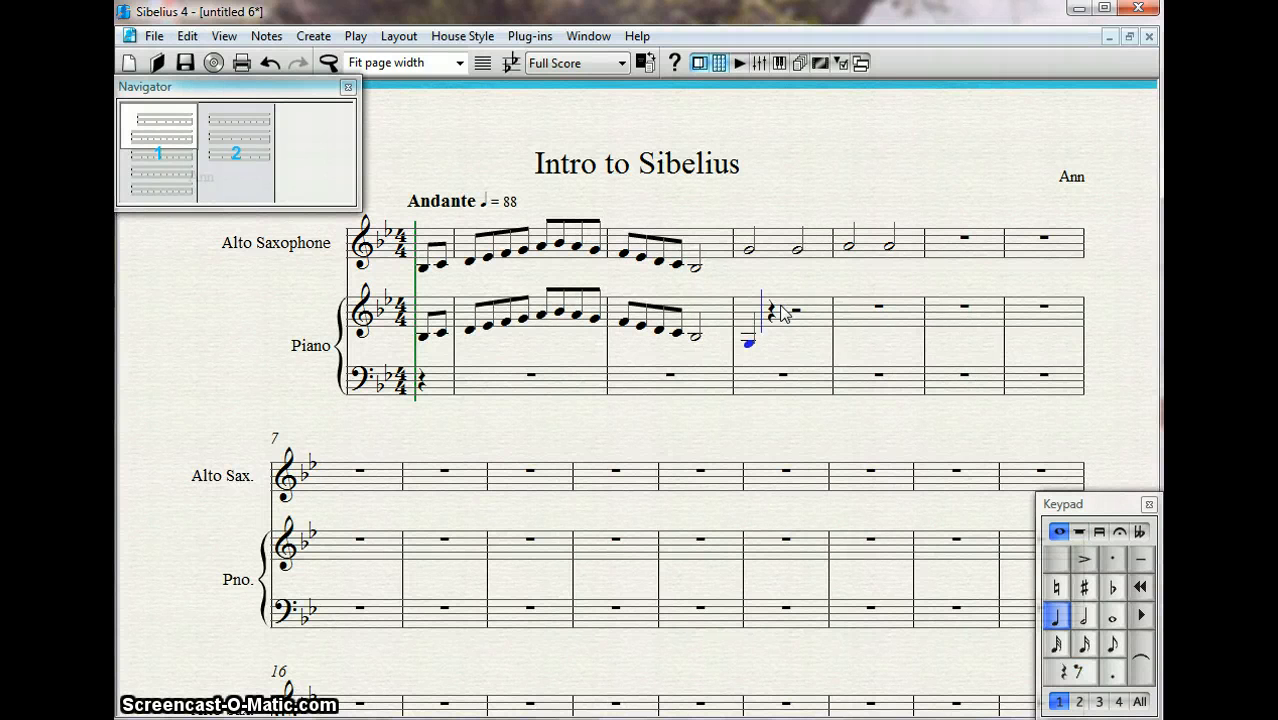
key("c")
Complete that piano bar with an eighth-note triplet C, D, E, tying the E to an eighth-note E followed by an eighth-note G.
key("3")
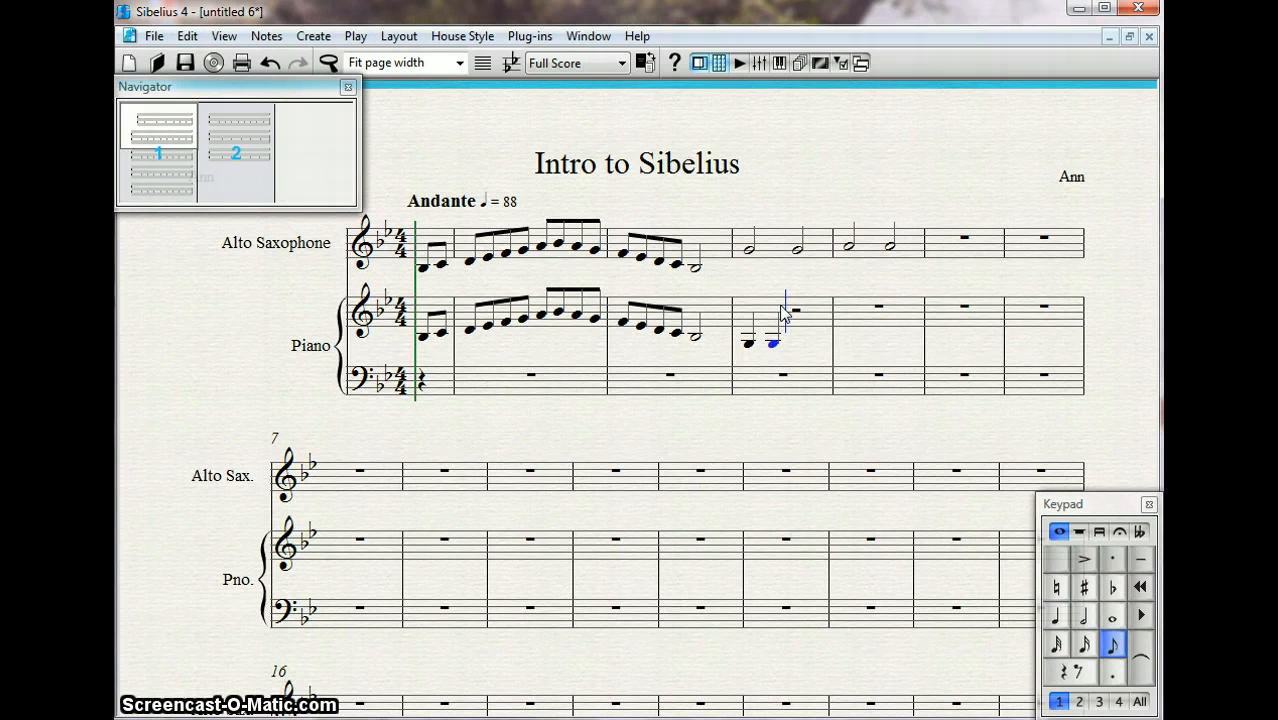
key("c")
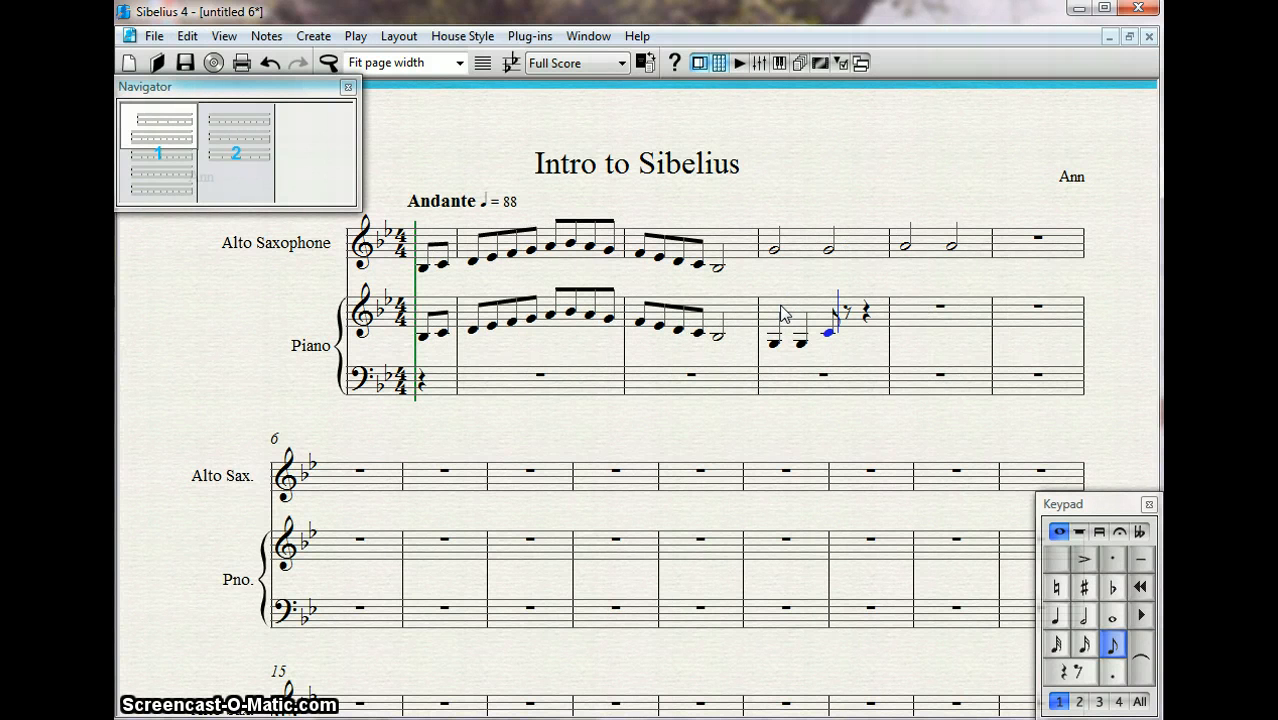
key("ctrl+3")
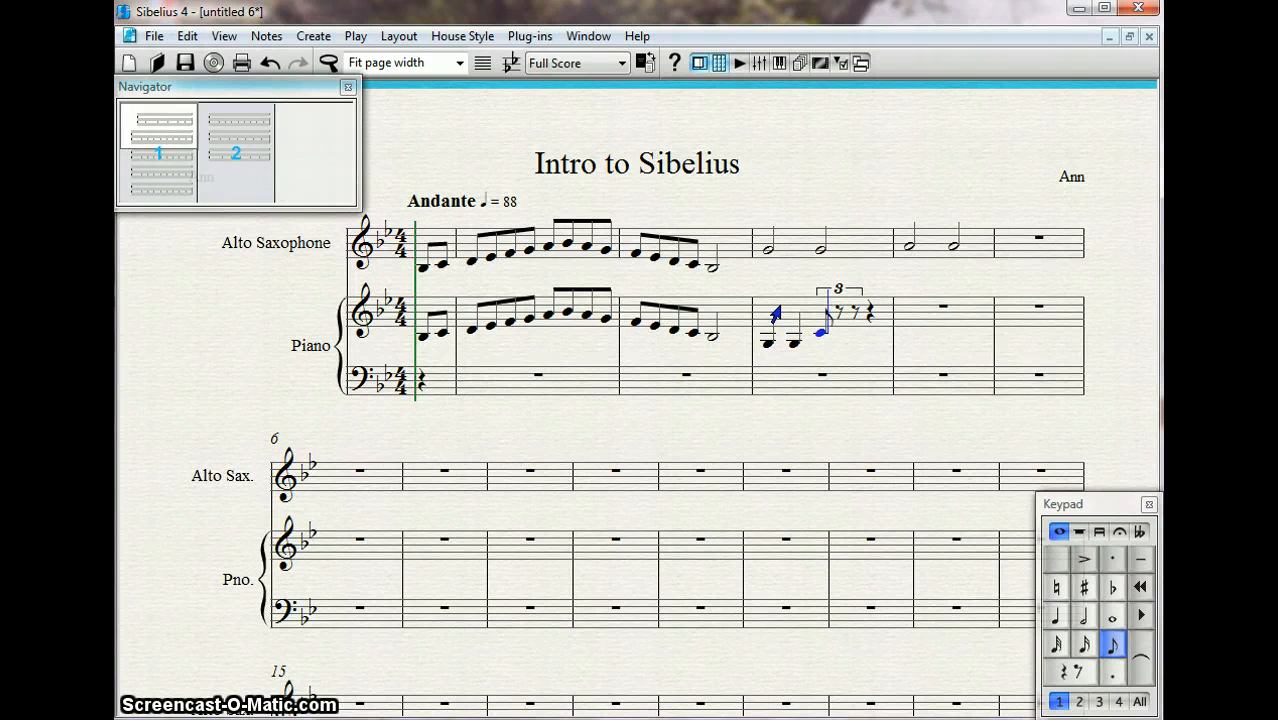
key("d")
key("e")
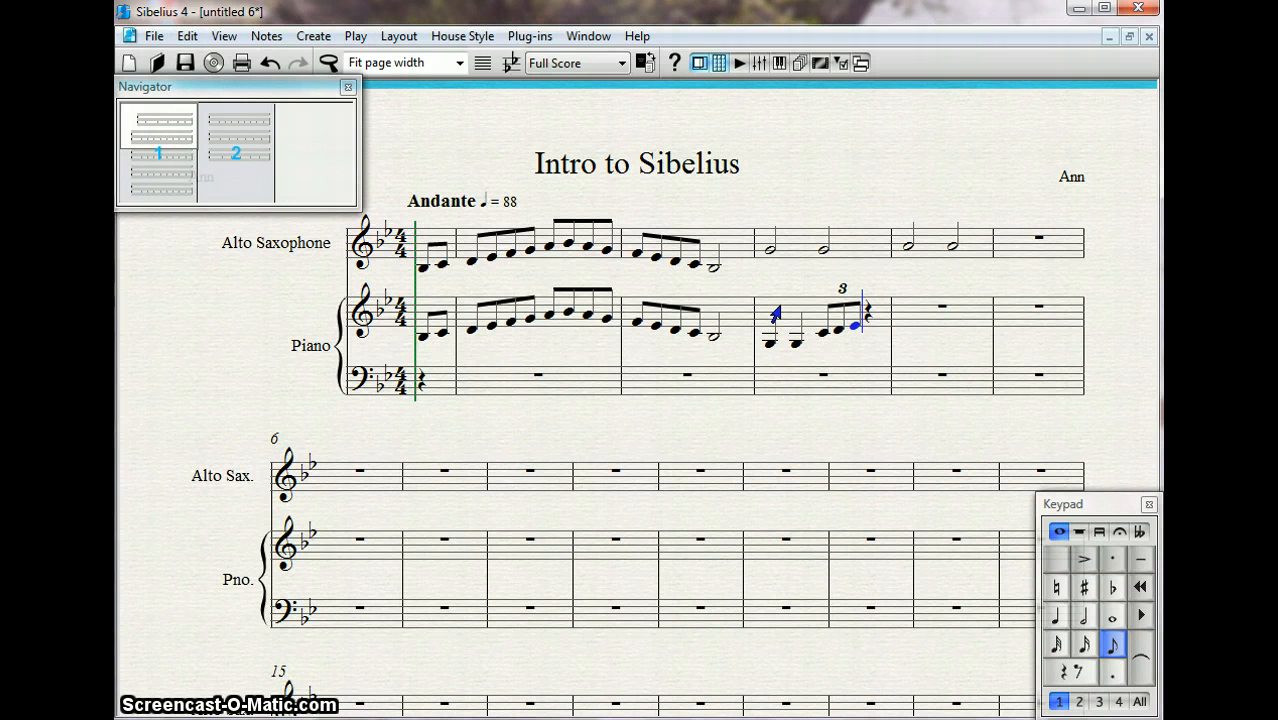
key("Return")
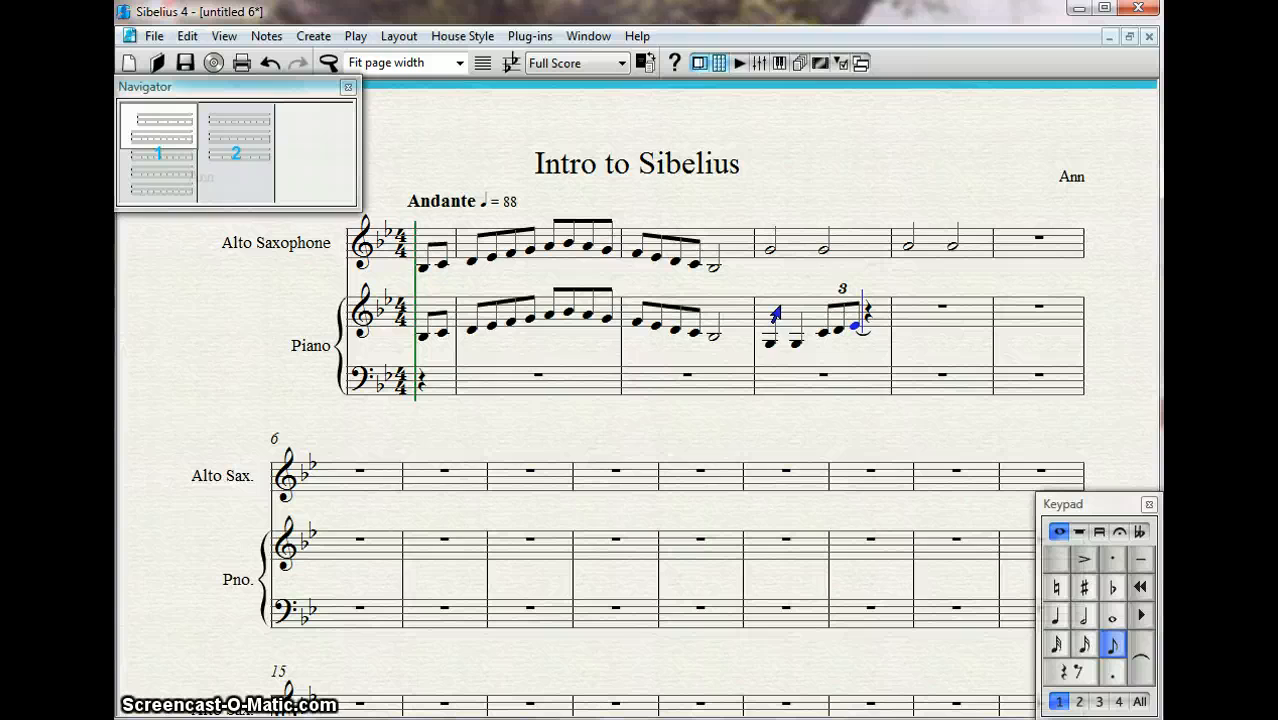
key("f")
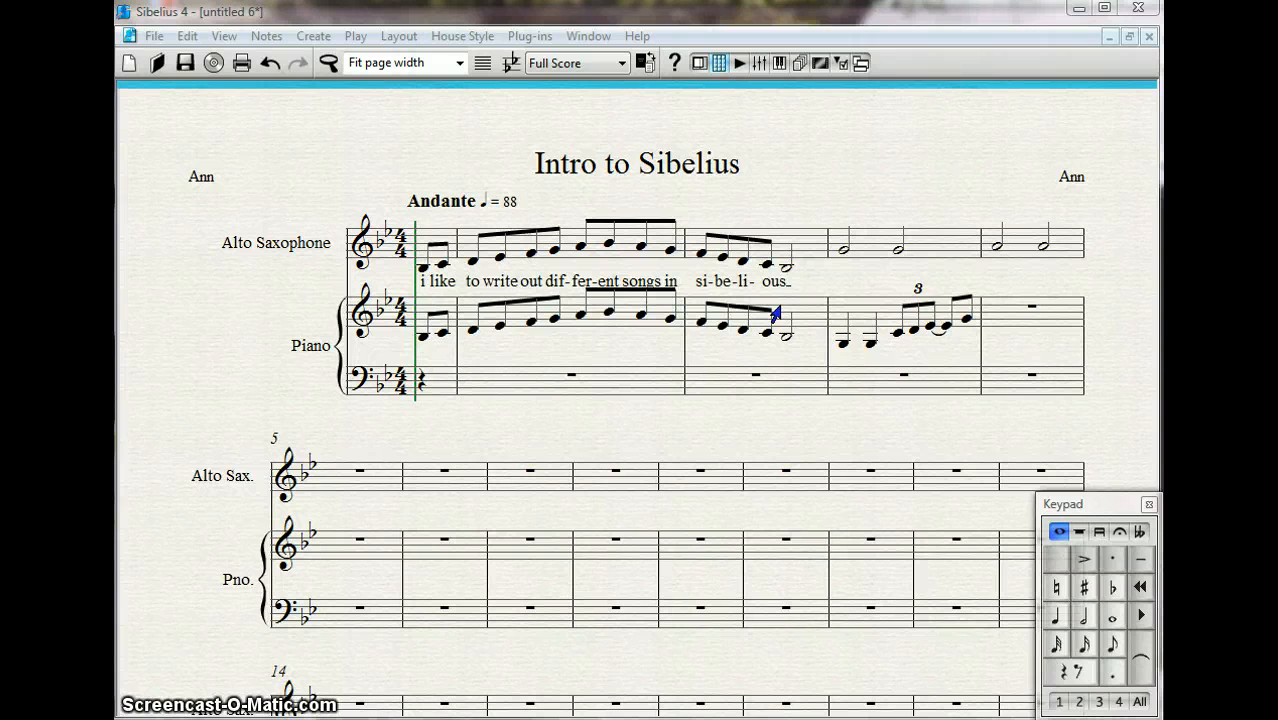
Browse the available music symbols in the Symbol dialog, including the rests, and close it without inserting any.
key("z")
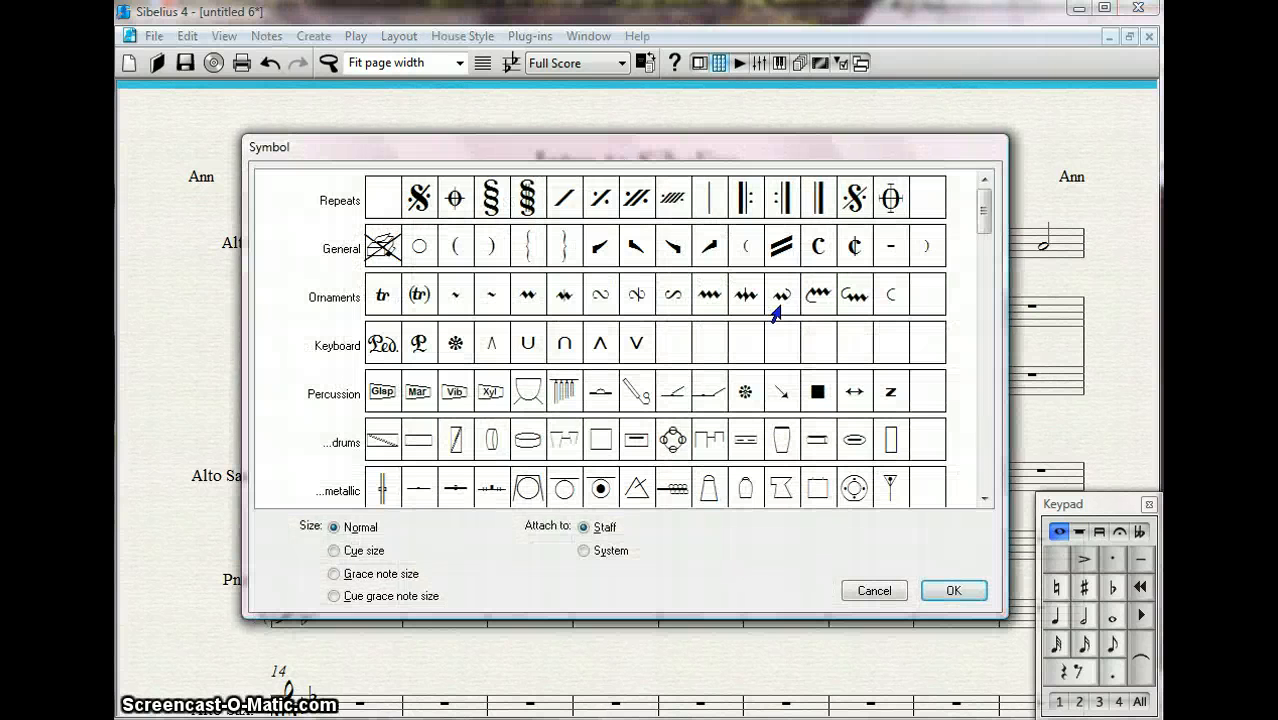
scroll(975, 224, "down", 10)
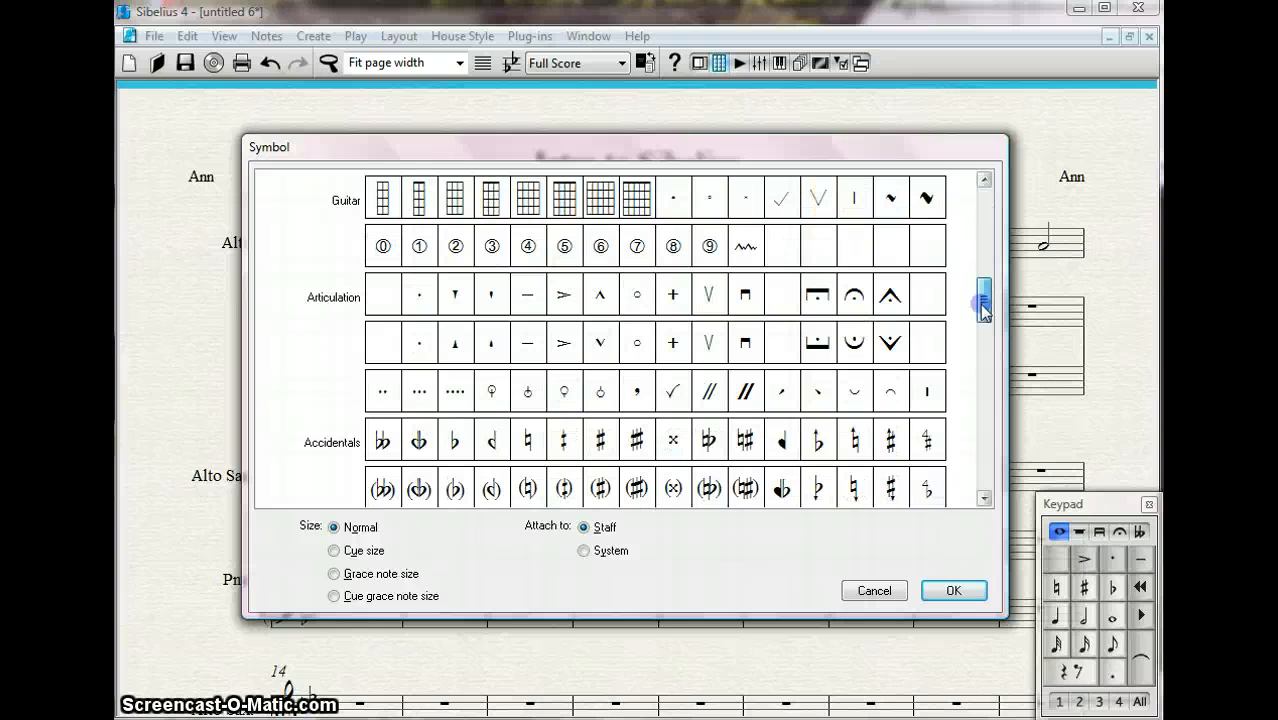
left_click(854, 440)
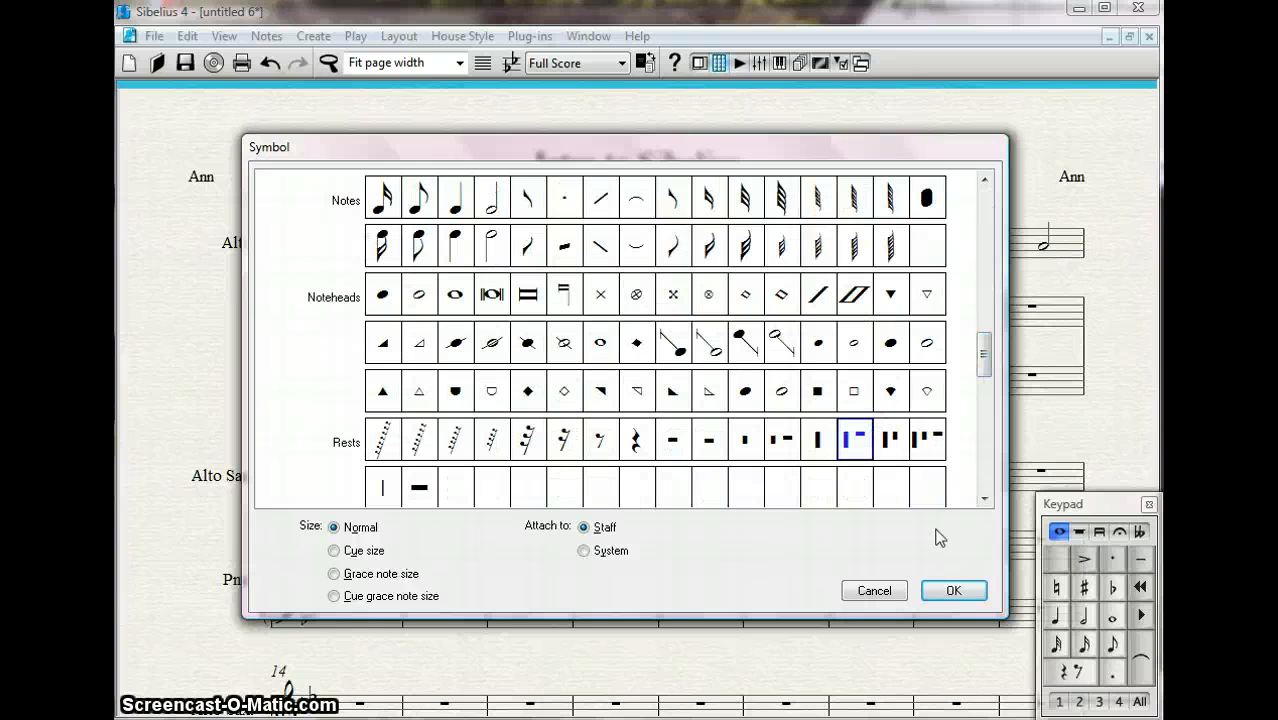
left_click(874, 591)
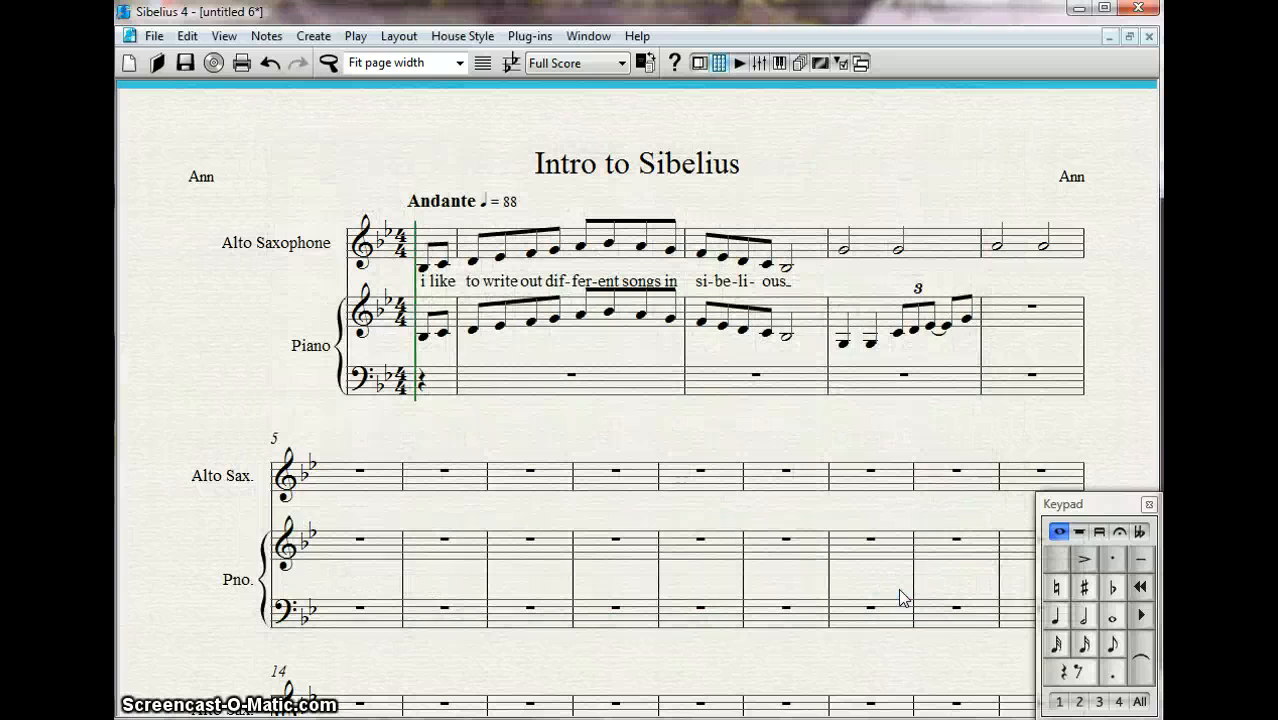
View the Time Signature options and the Clef list, closing each dialog without changing the score.
key("t")
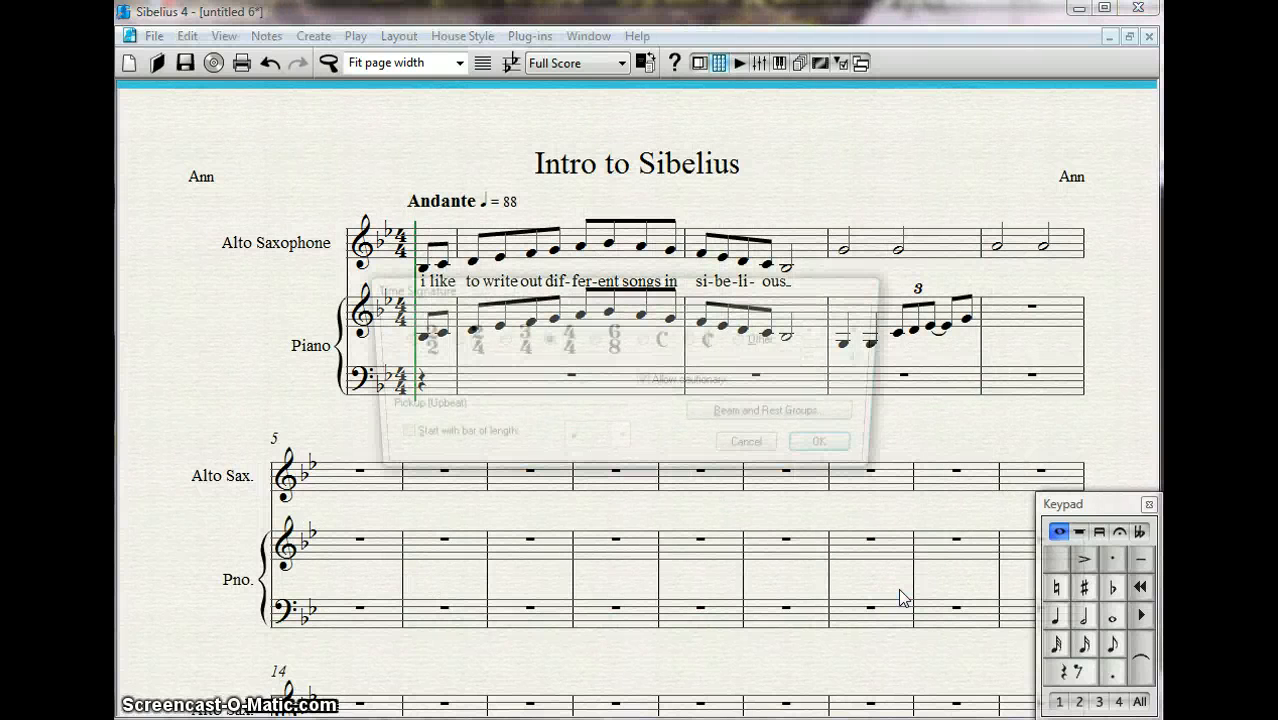
left_click(757, 449)
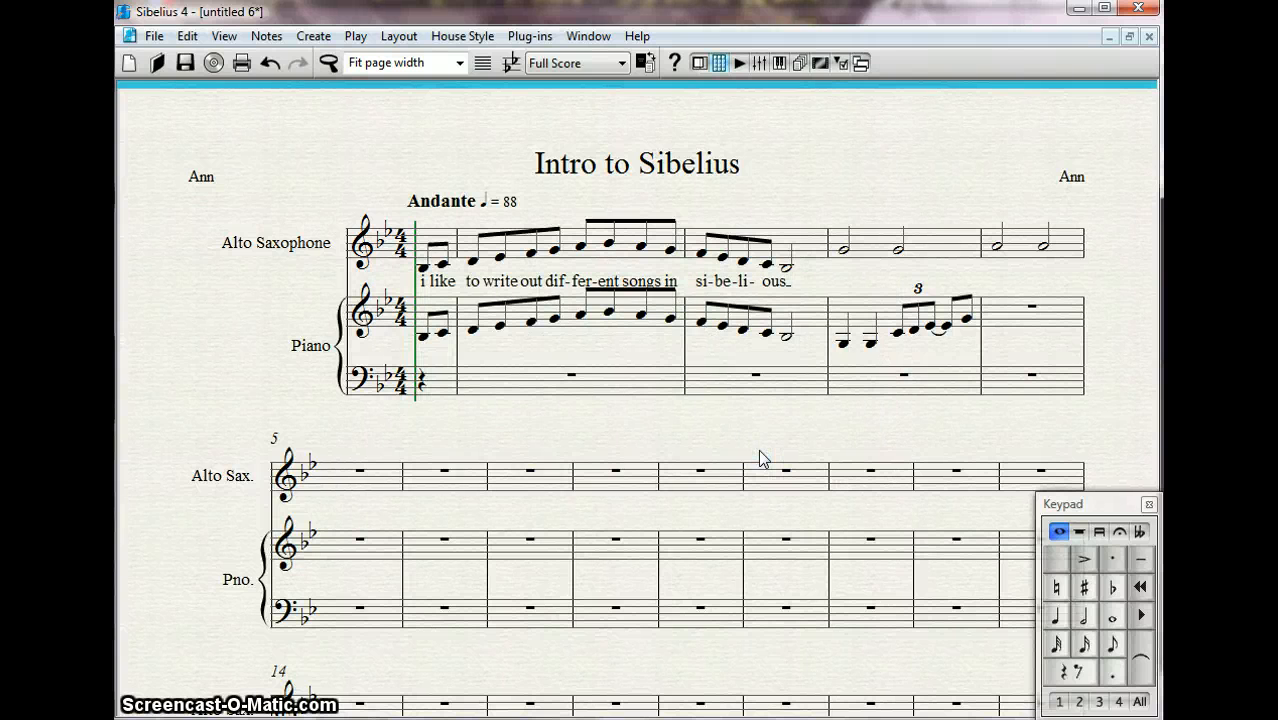
key("q")
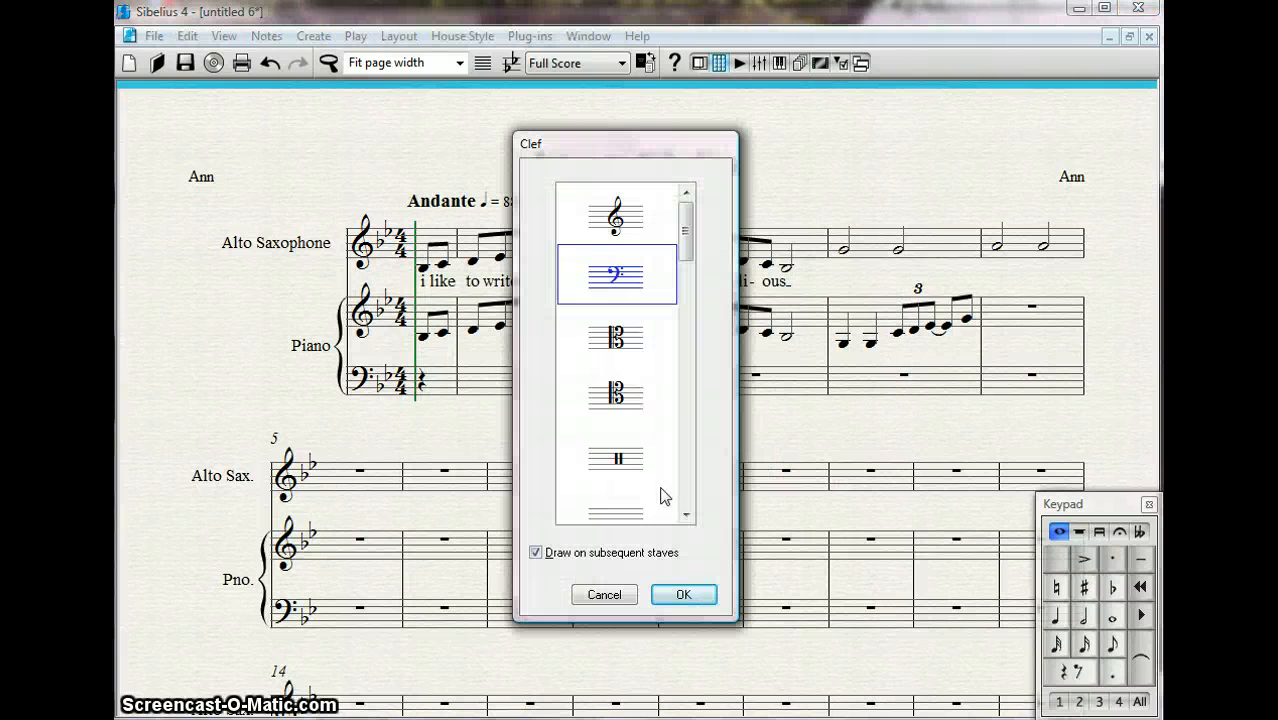
left_click(684, 594)
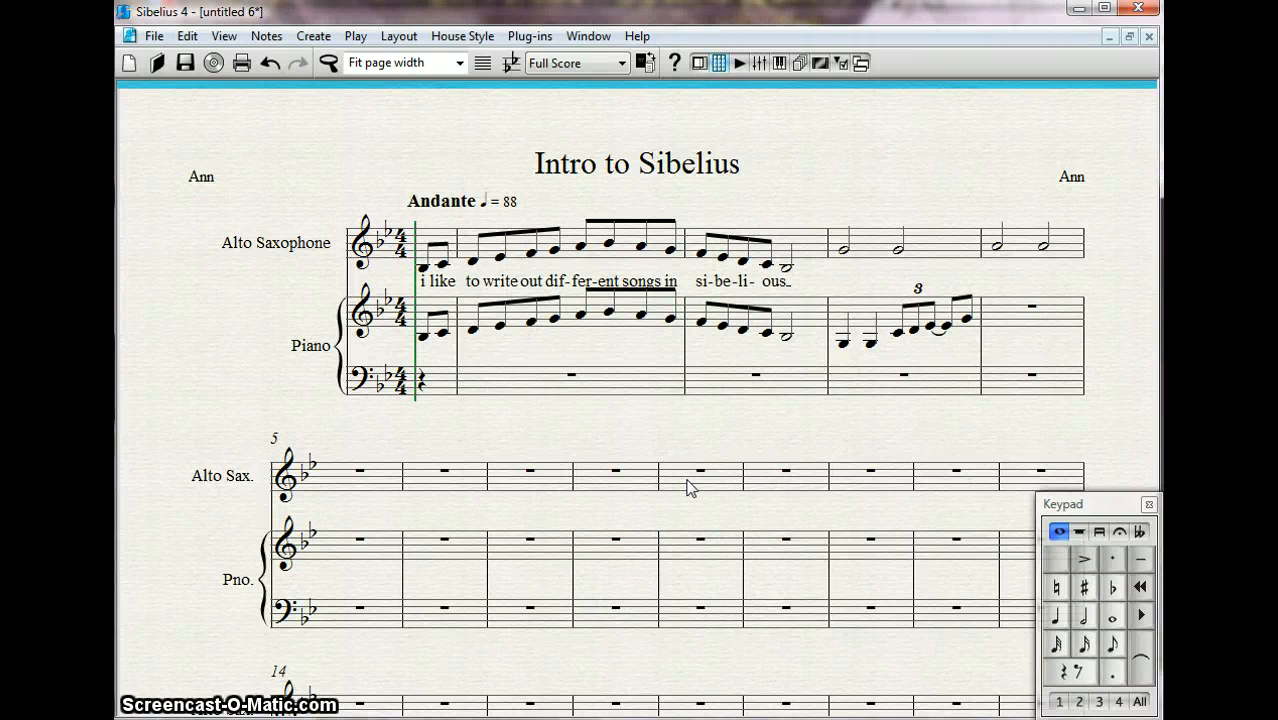
Play the score from the beginning, stop playback in the second full bar, and put away the Playback window.
key("space")
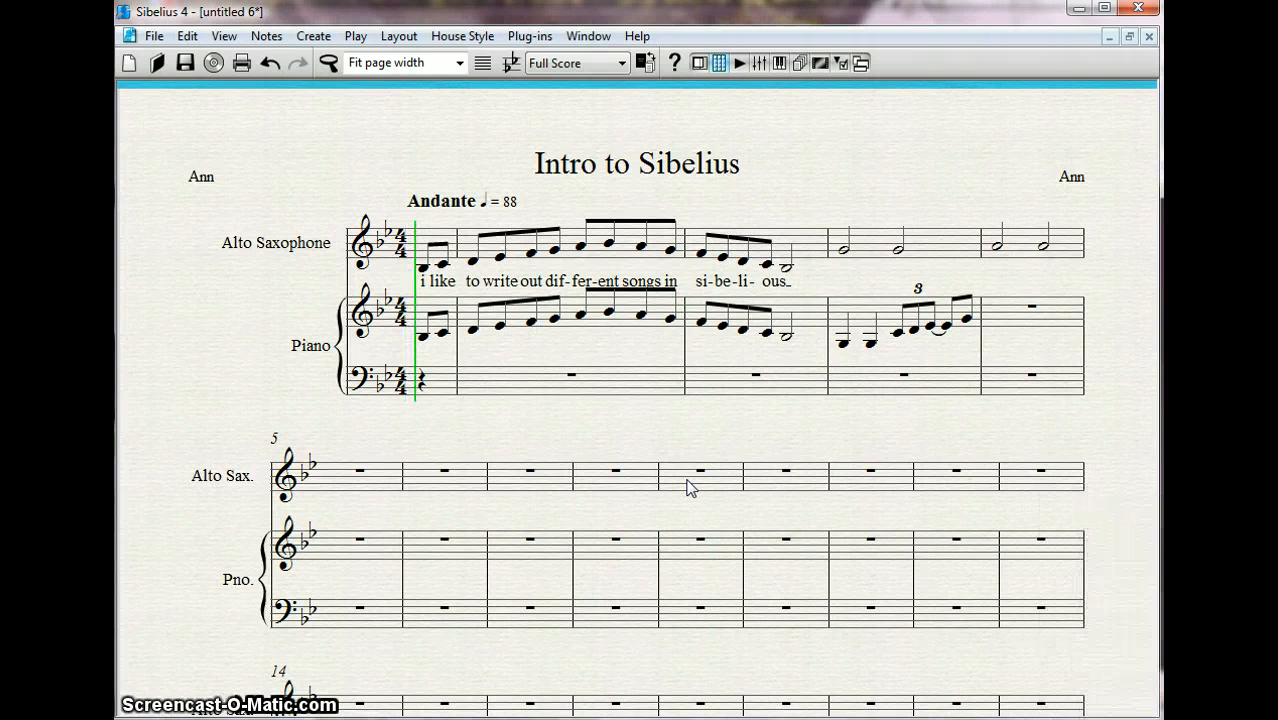
left_click(740, 64)
key("space")
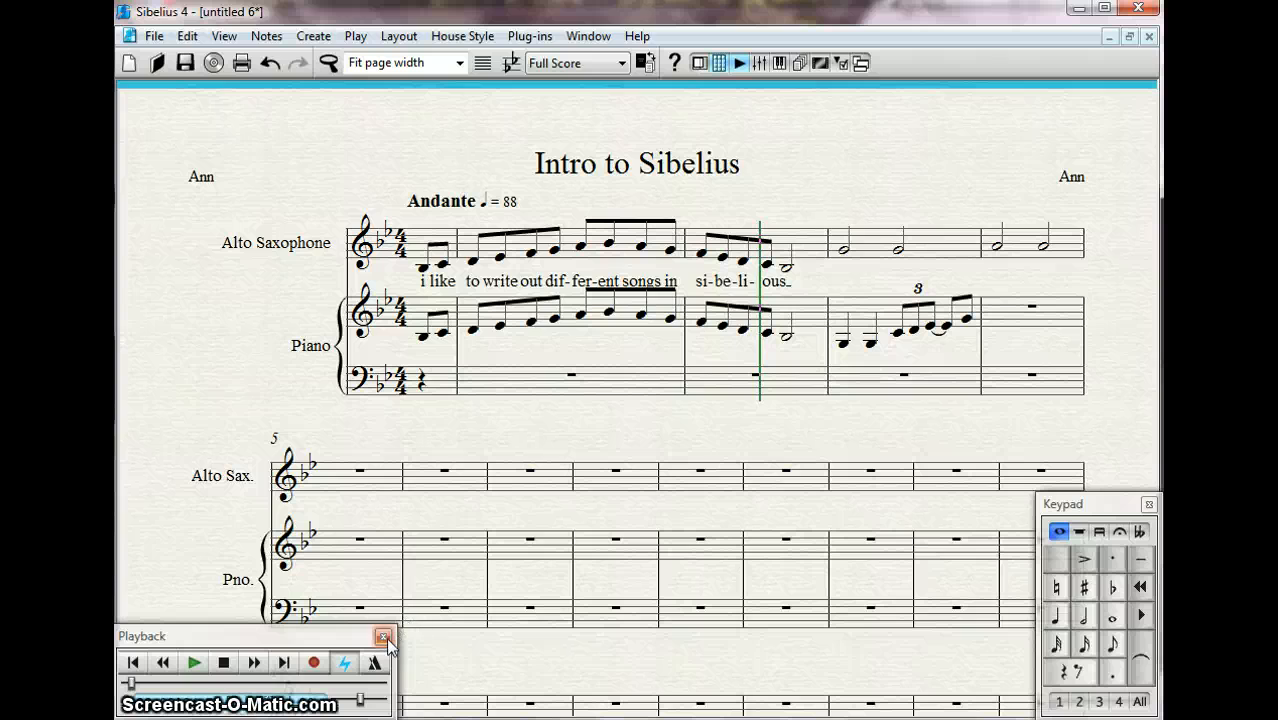
left_click(384, 637)
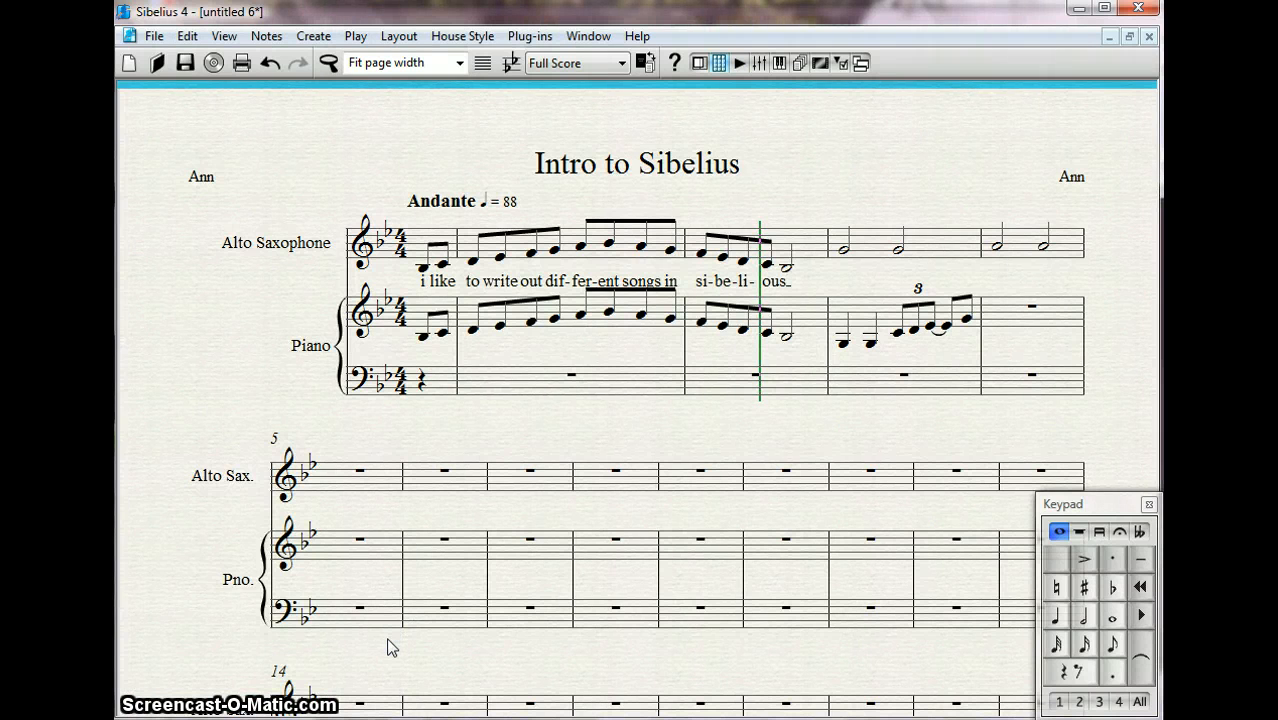
View the available staff and system lines and the Instruments and Staves dialog, cancelling each without changes.
key("l")
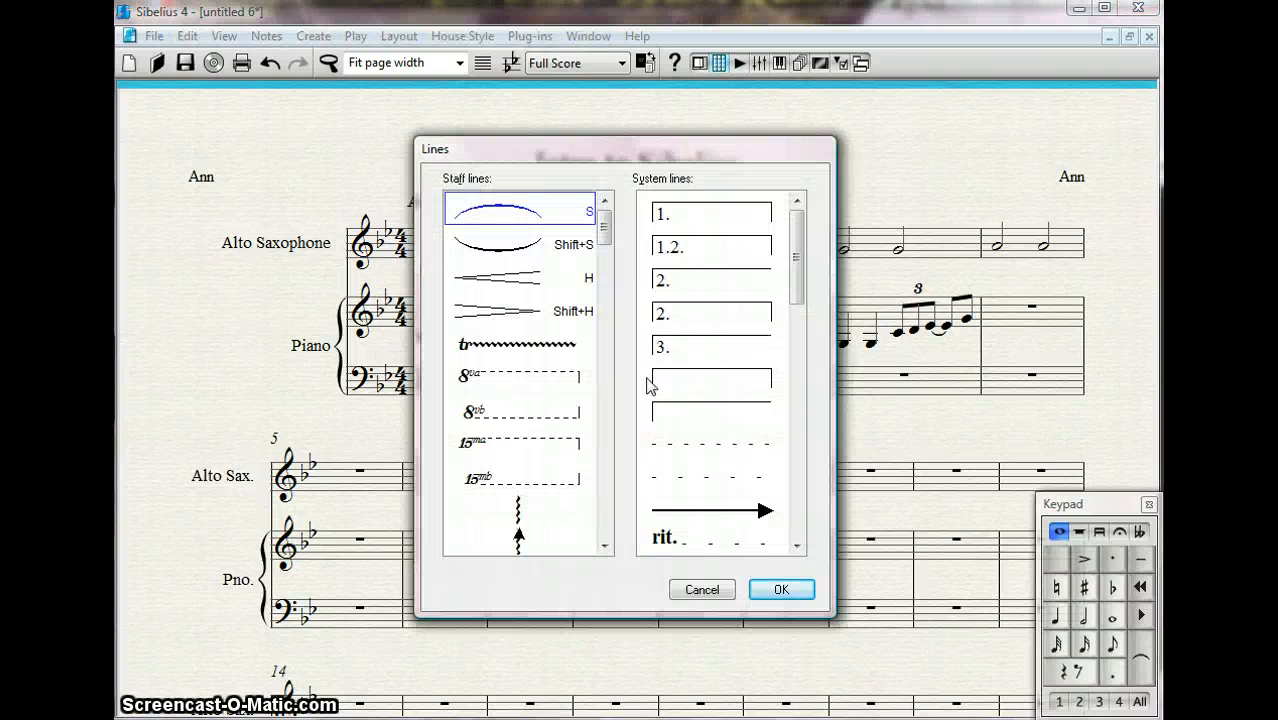
left_click(702, 590)
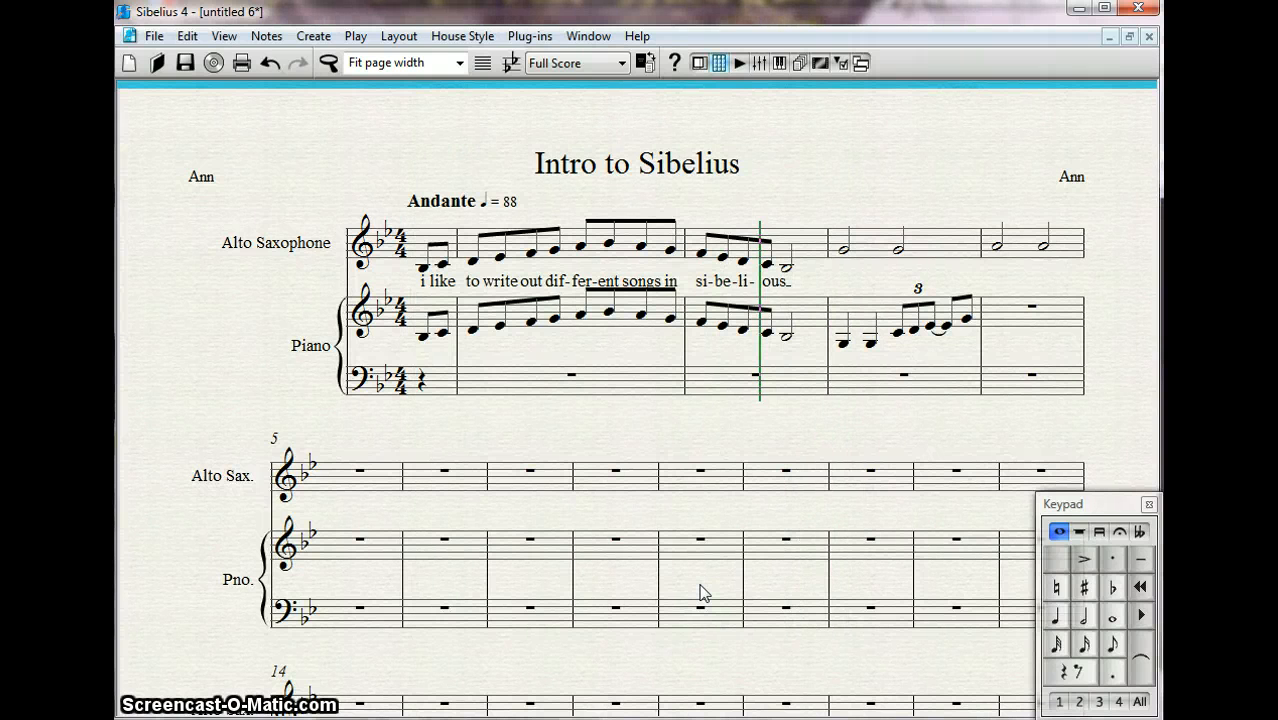
key("i")
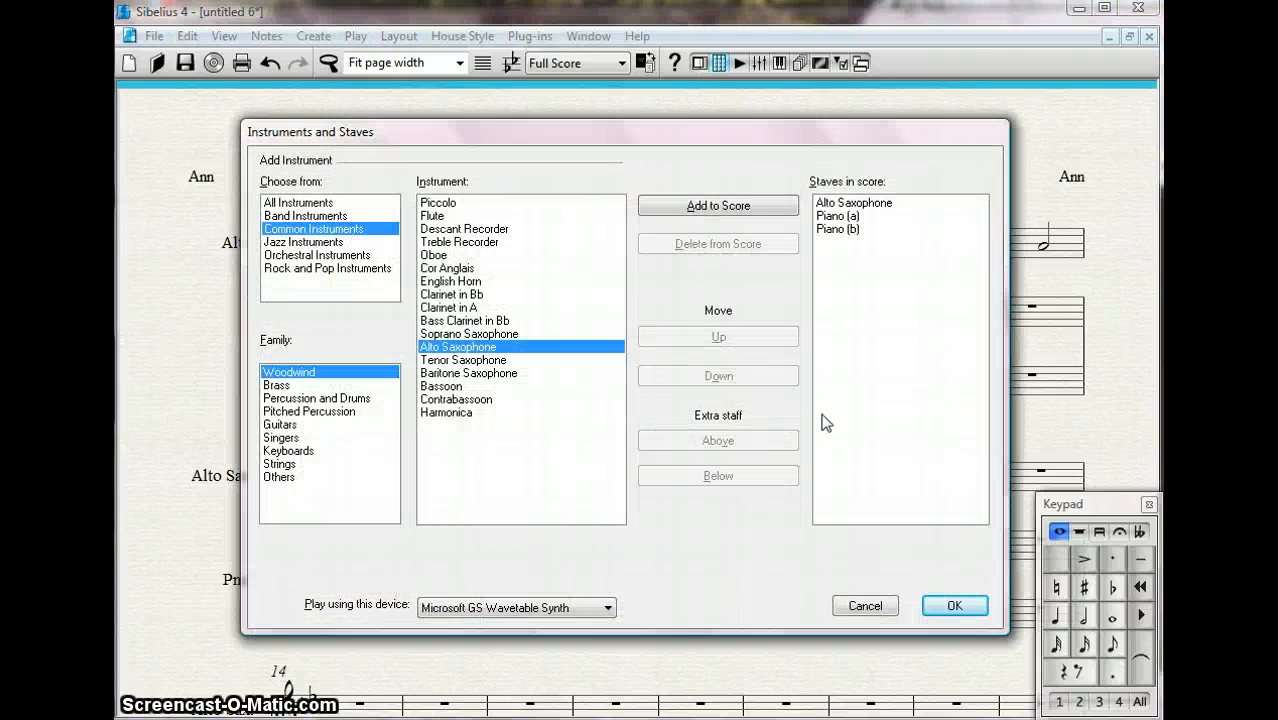
left_click(848, 606)
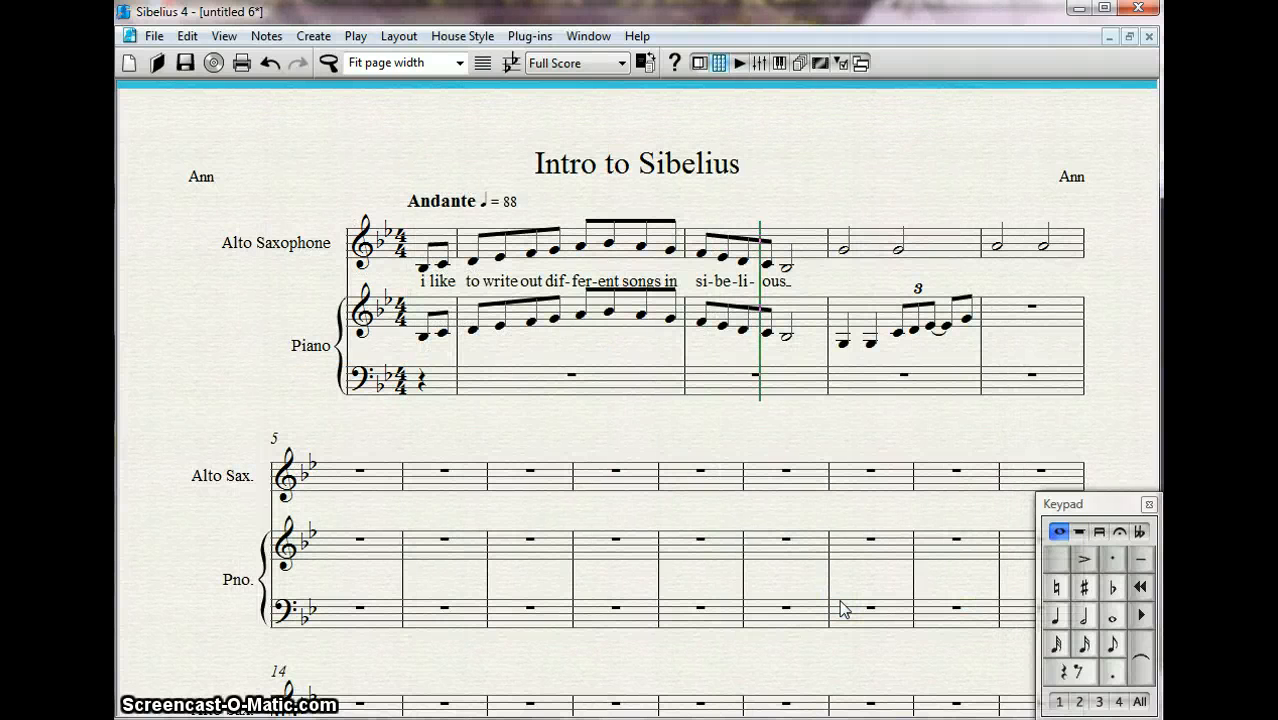